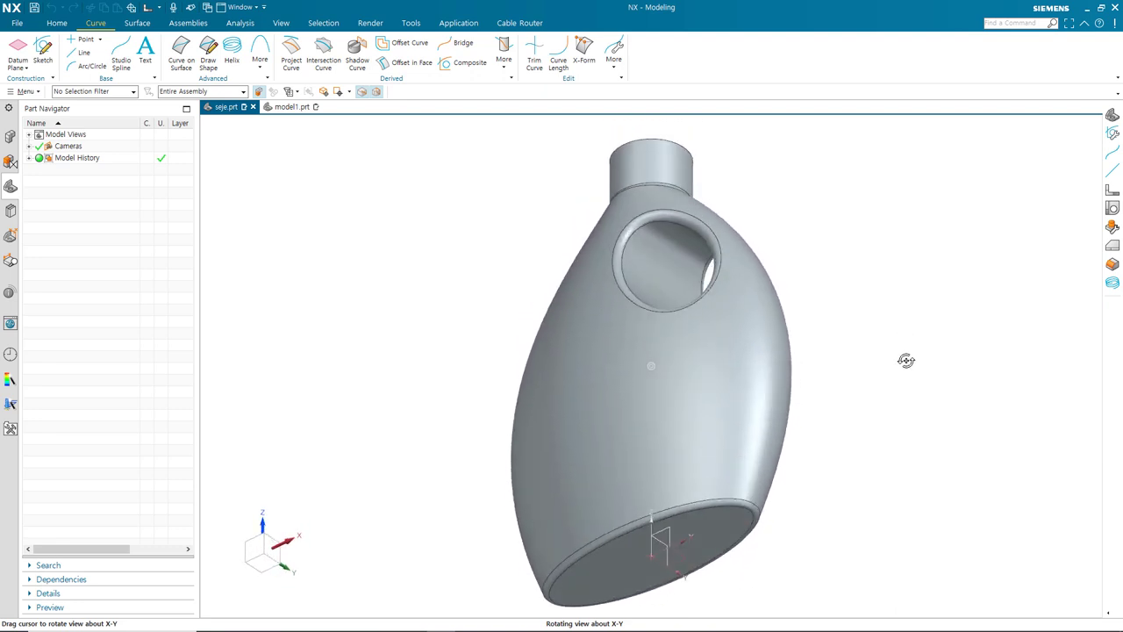
- Switch to the model1.prt part and create a sketch on the Top plane
left_click(297, 107)
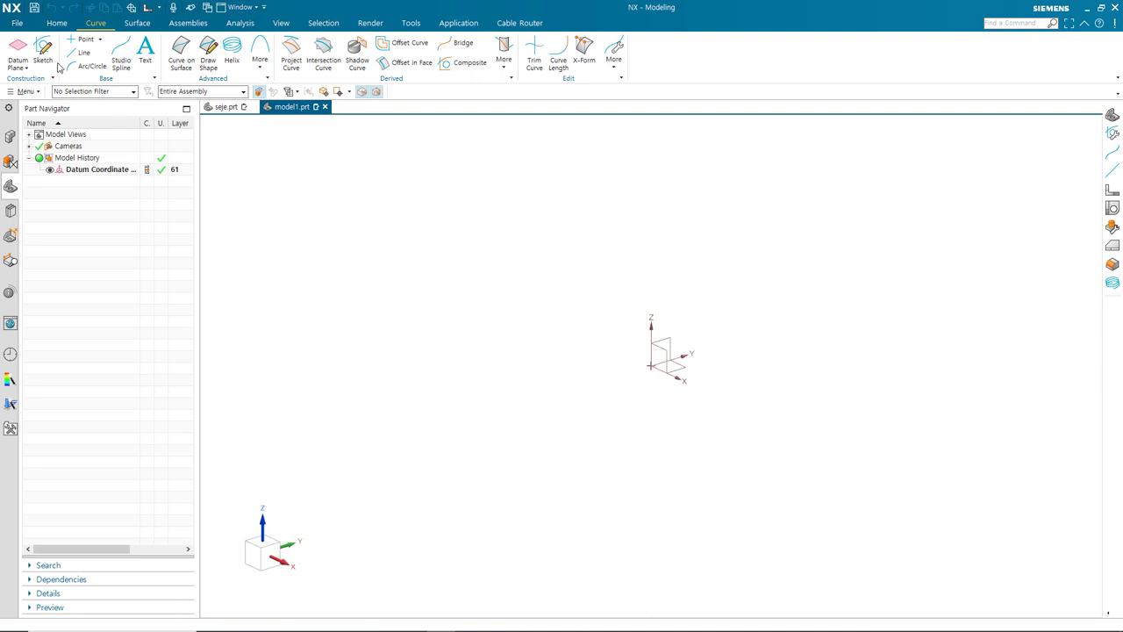
left_click(42, 51)
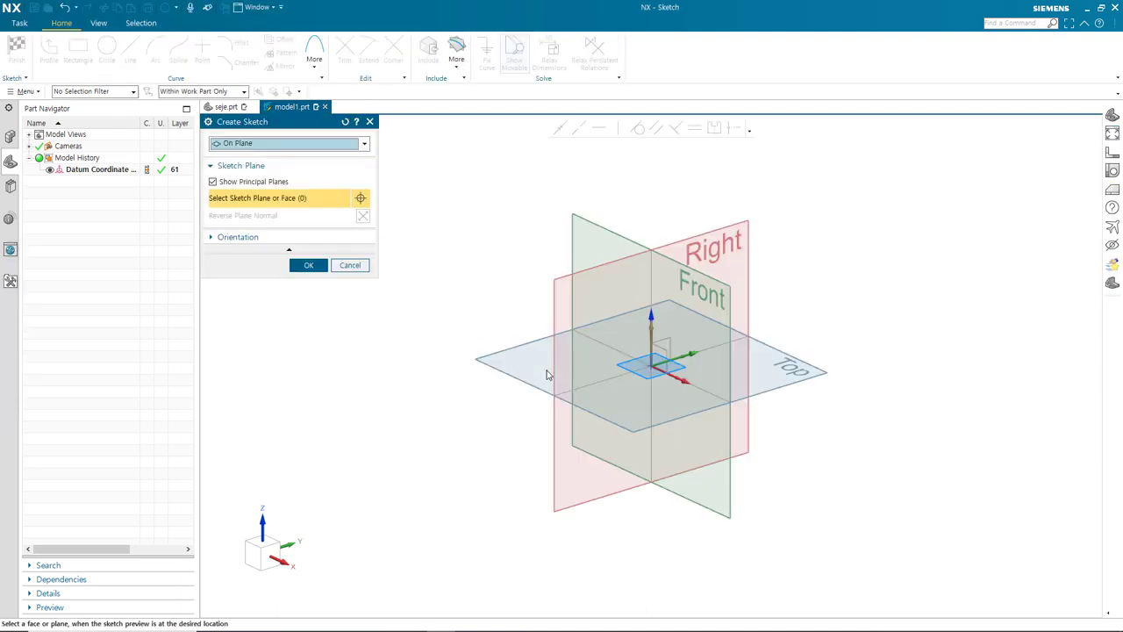
left_click(812, 367)
left_click(309, 265)
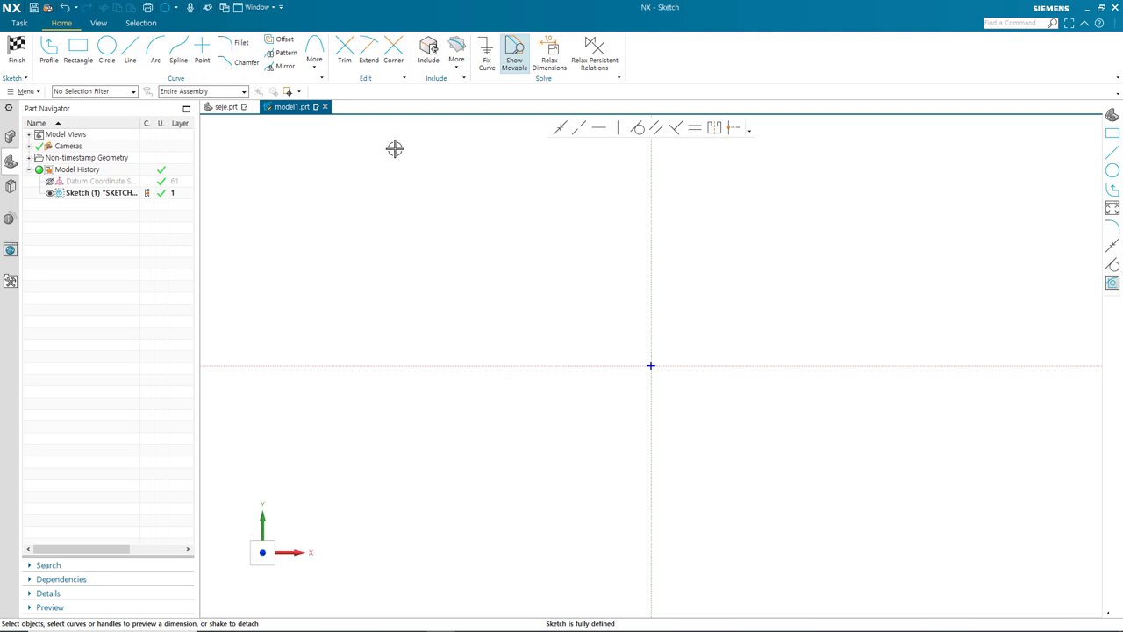
- Draw an ellipse centred on the sketch origin with a 96 mm major radius and 38 mm minor radius, and finish the sketch
left_click(314, 56)
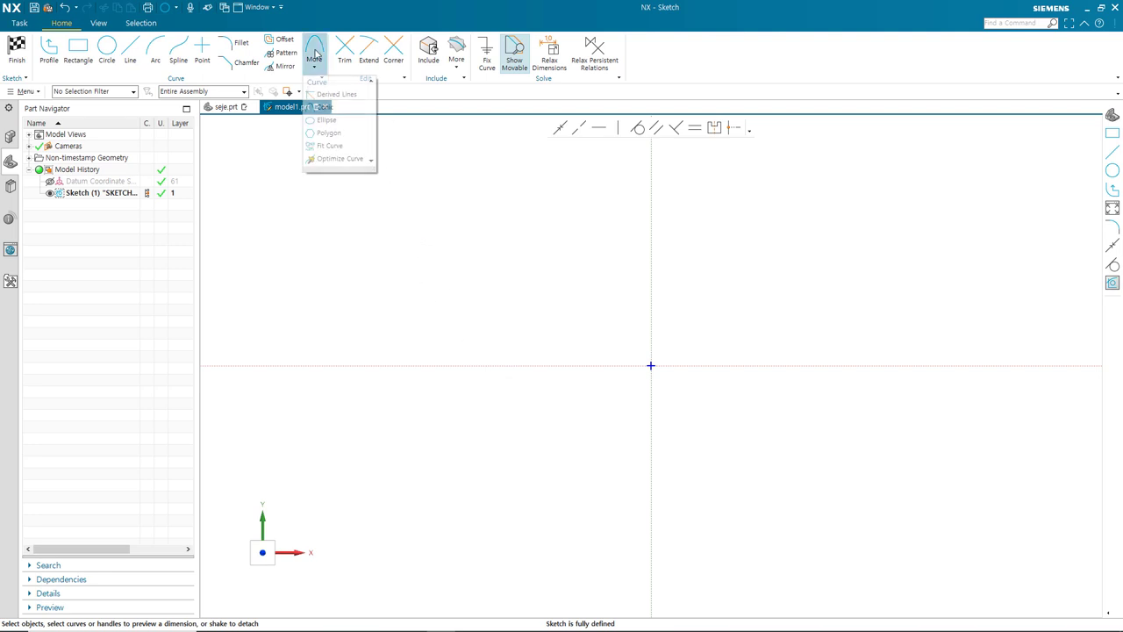
left_click(328, 120)
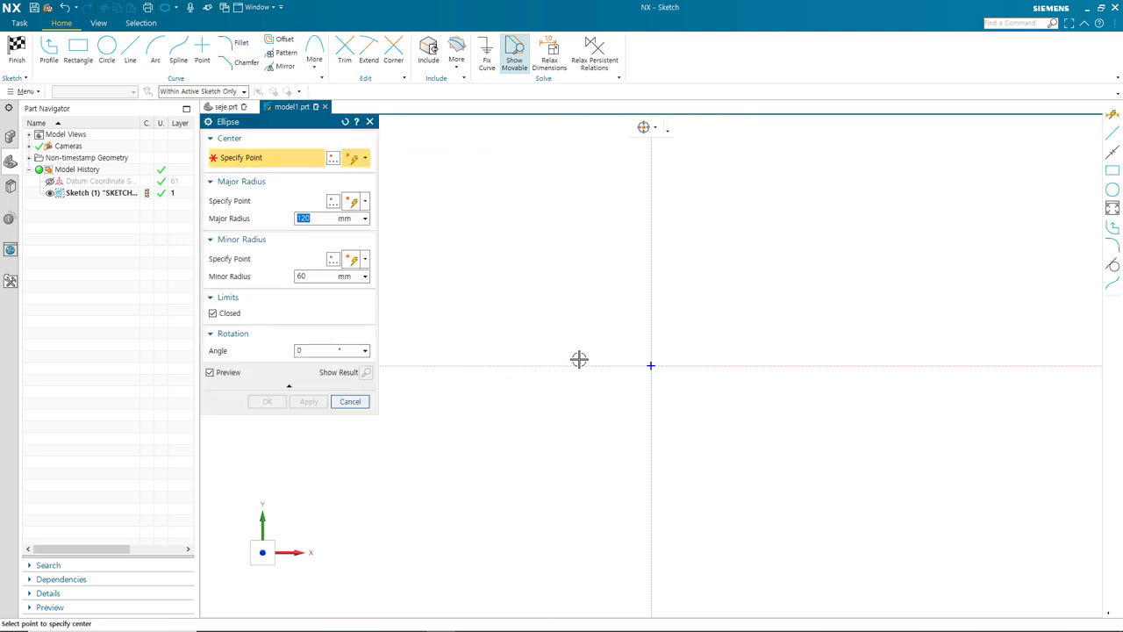
left_click(650, 365)
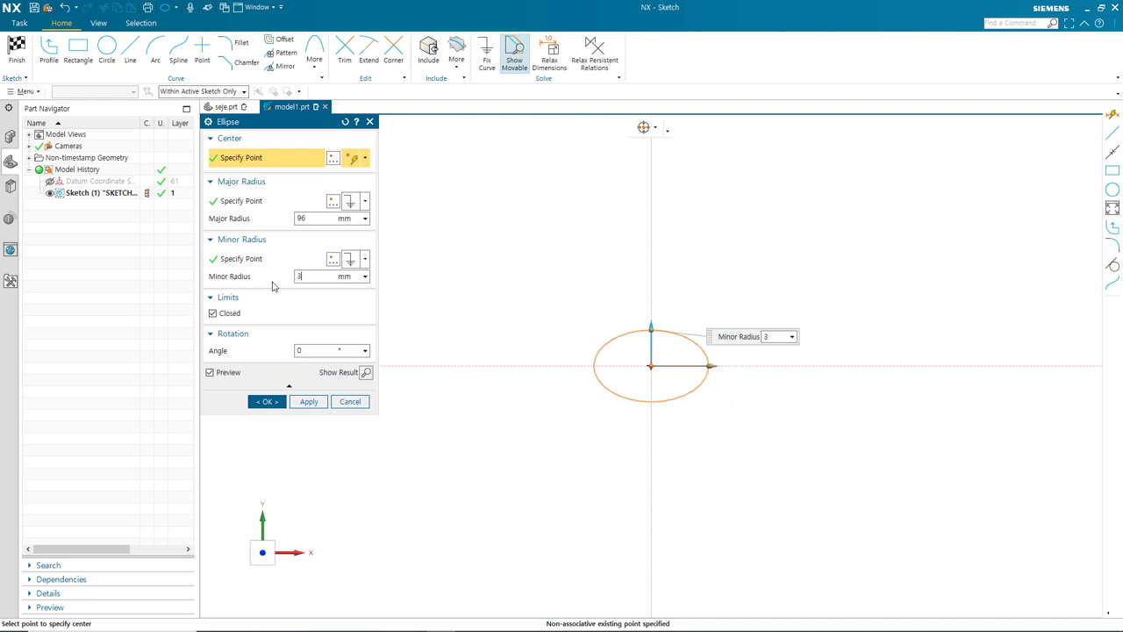
left_click(260, 401)
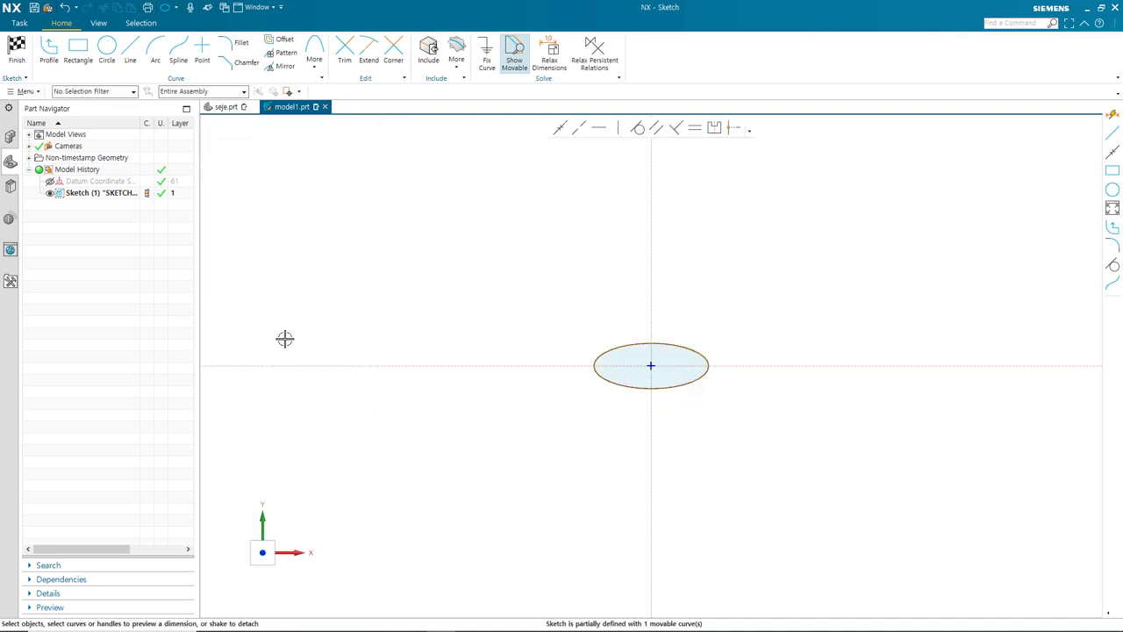
left_click(16, 52)
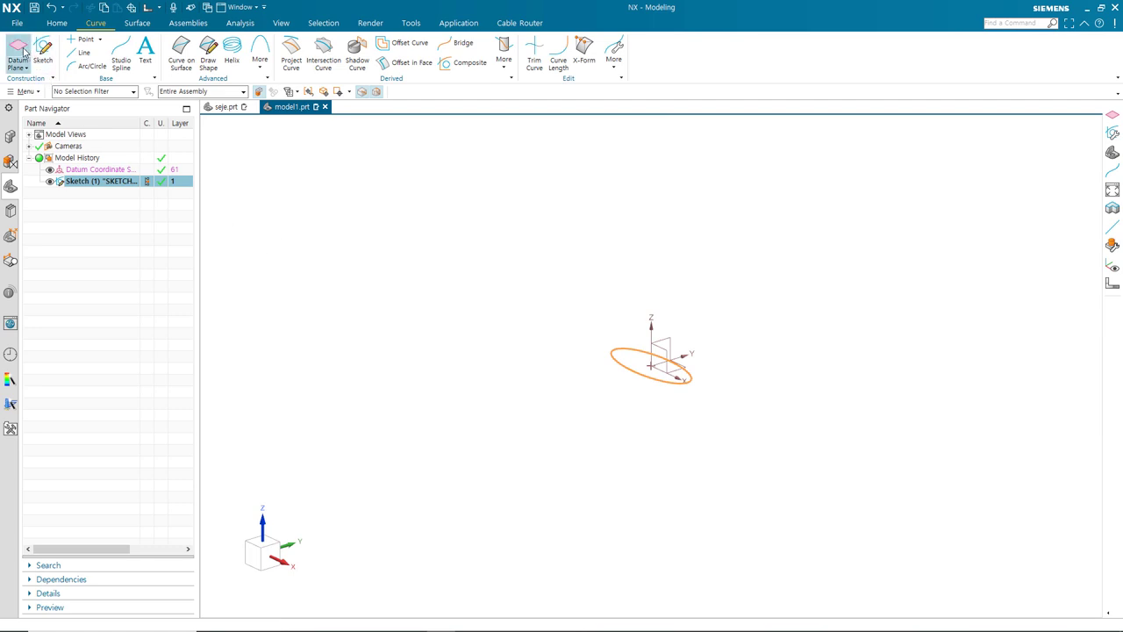
- Create a datum plane offset 150 mm above the XY plane and open a new sketch on it
left_click(687, 365)
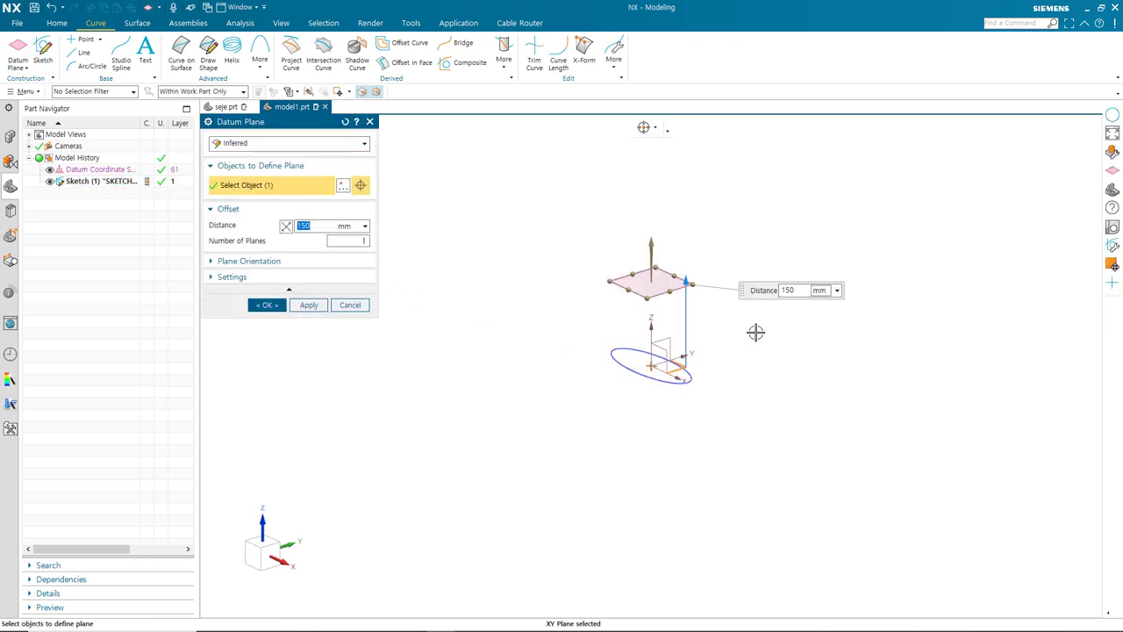
left_click(268, 305)
left_click(42, 53)
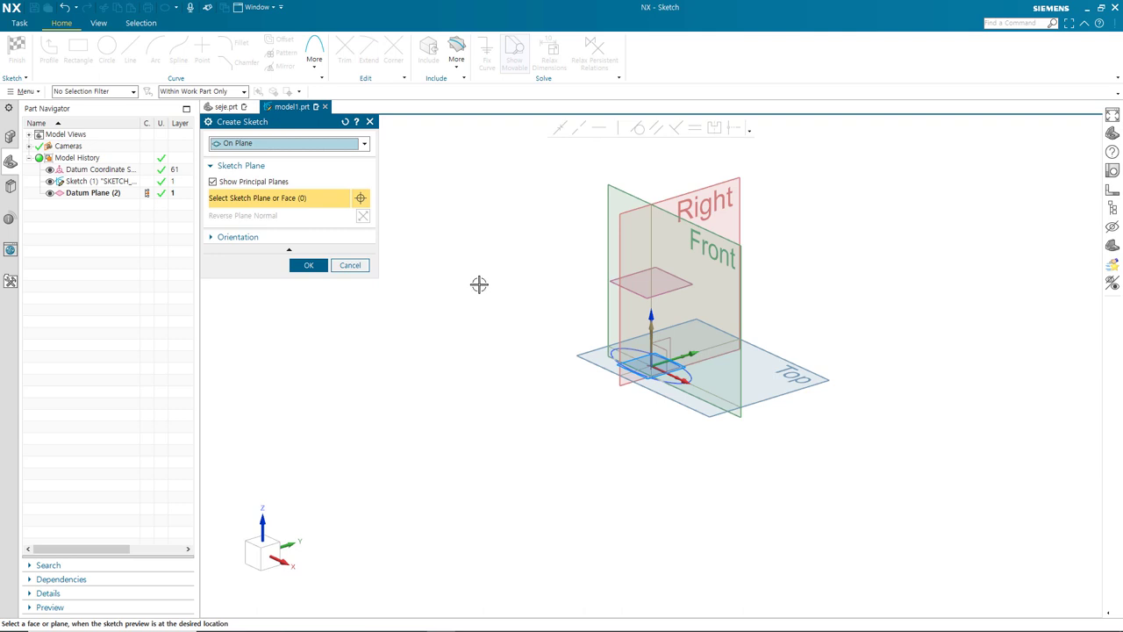
left_click(681, 281)
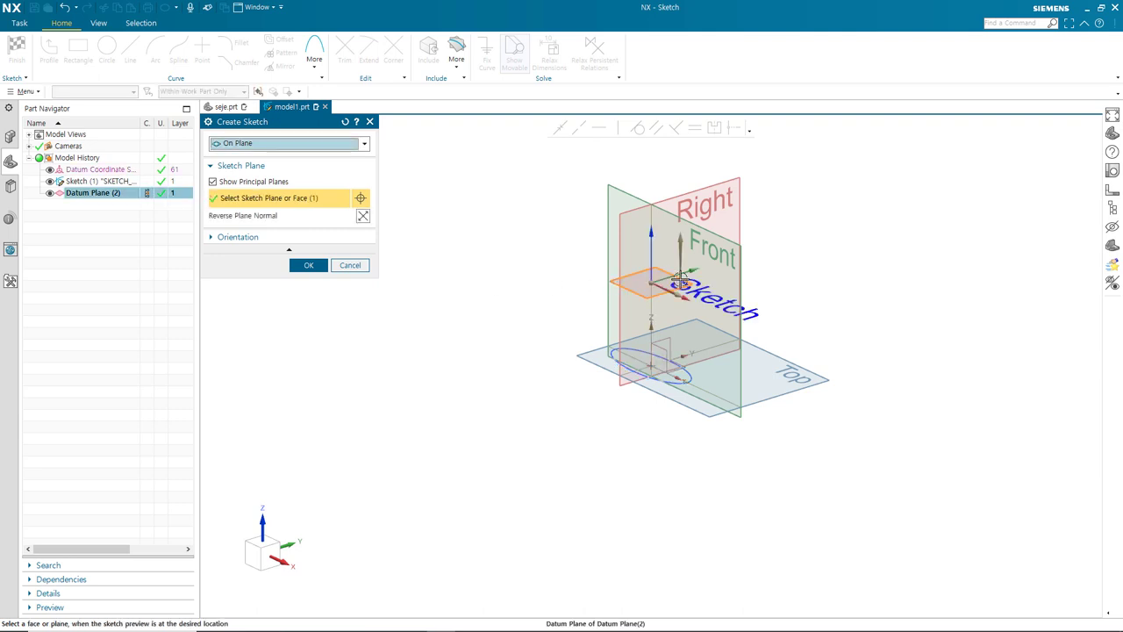
left_click(308, 265)
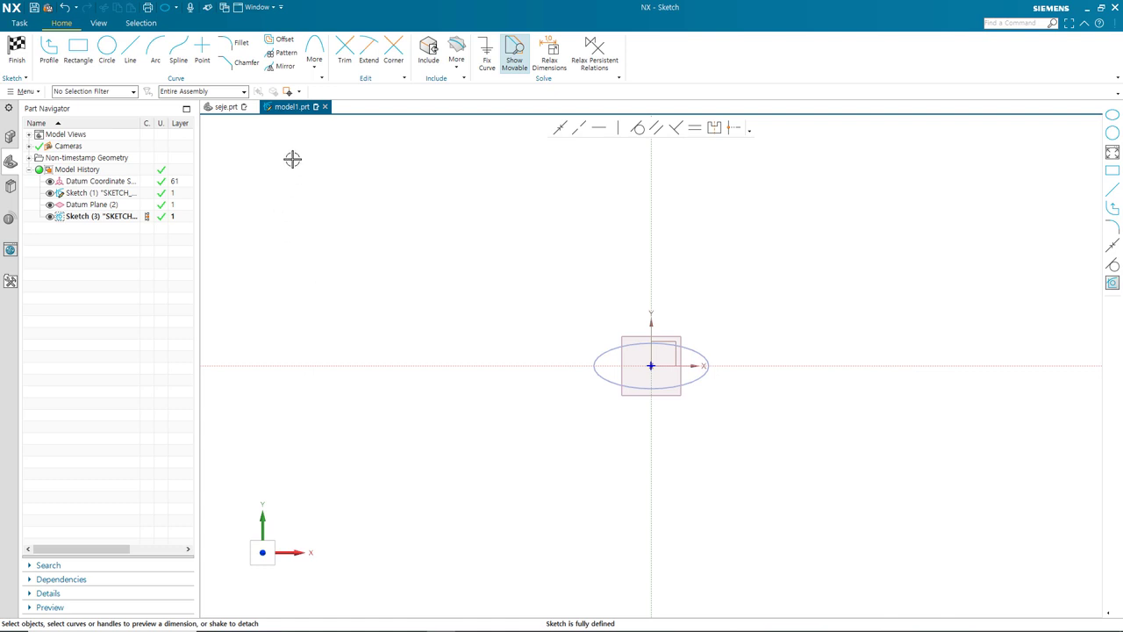
- Draw an ellipse centred on the origin with a 120 mm major radius and 60 mm minor radius, and finish the sketch
left_click(313, 70)
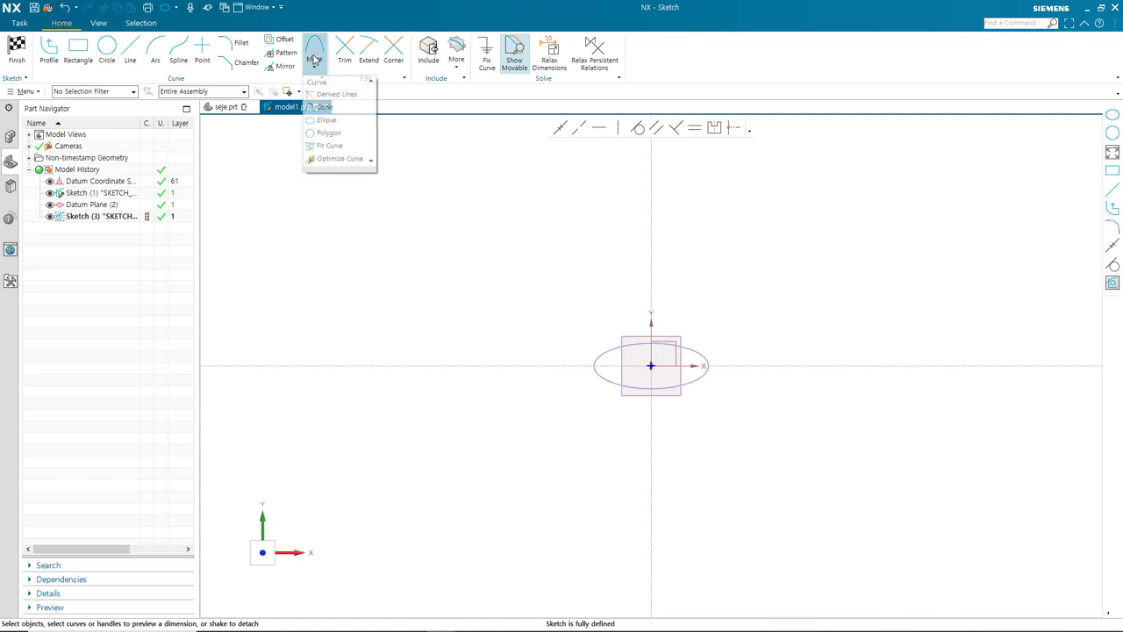
left_click(326, 121)
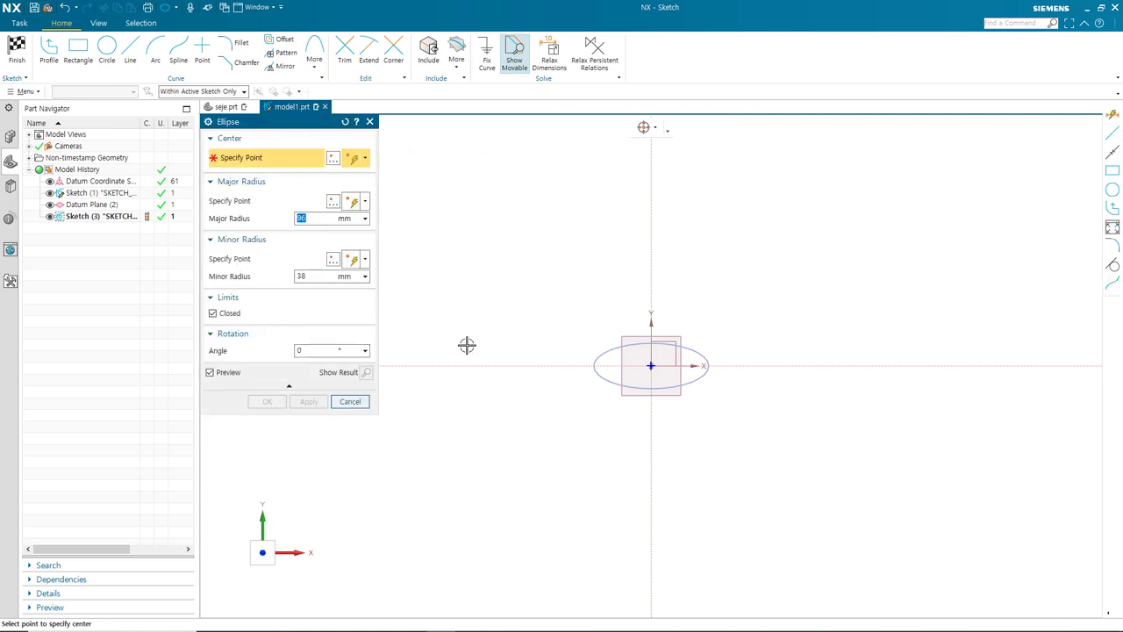
left_click(650, 366)
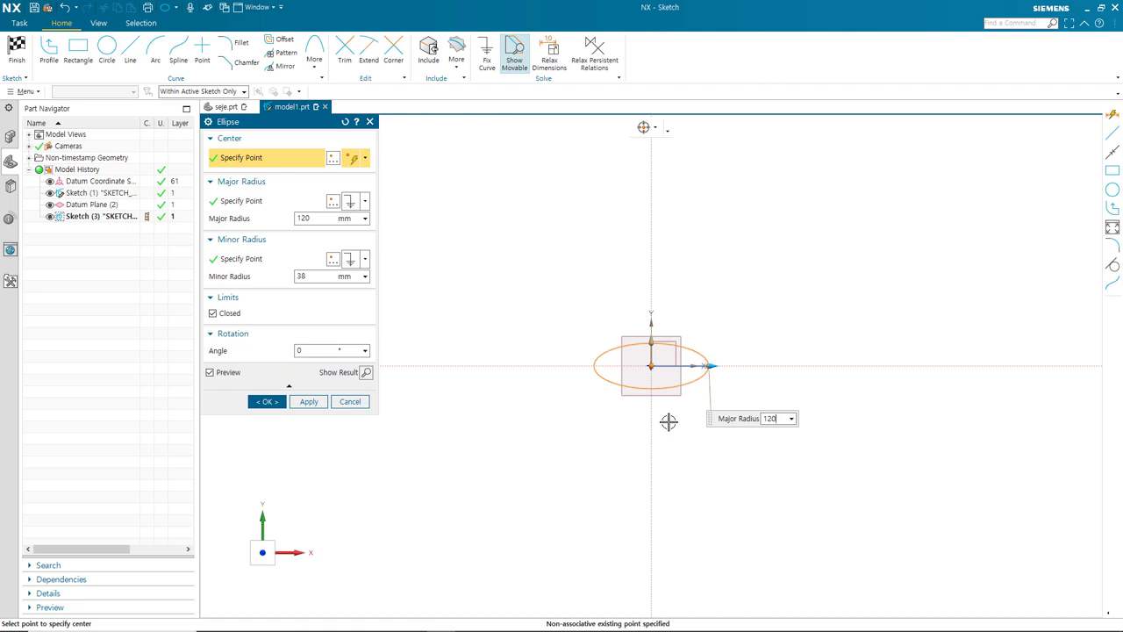
left_click(303, 276)
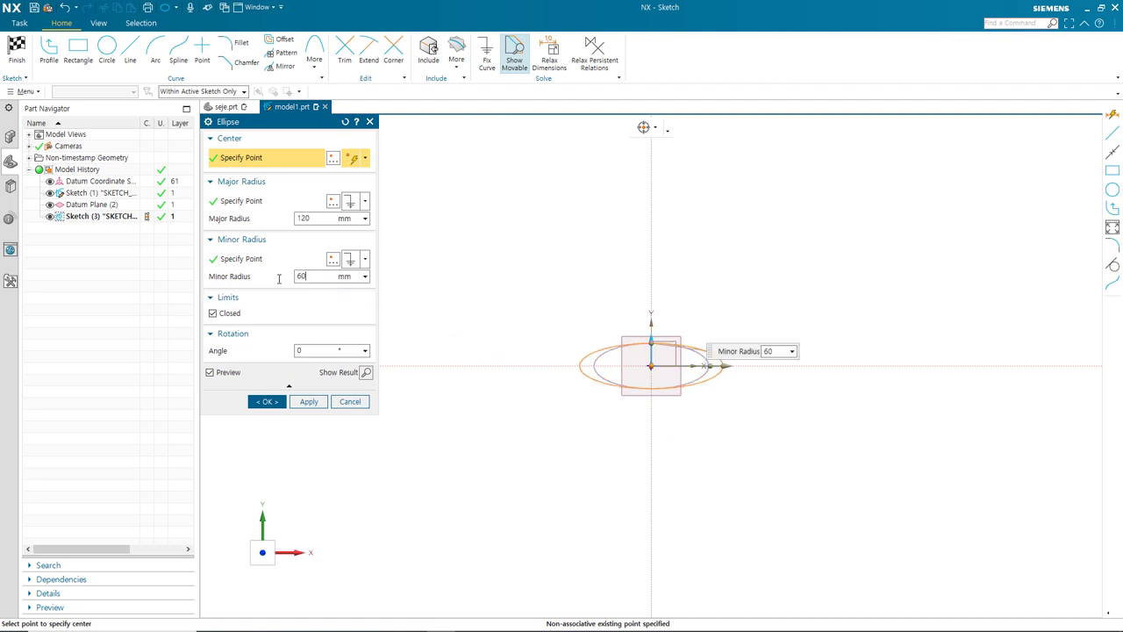
key("Return")
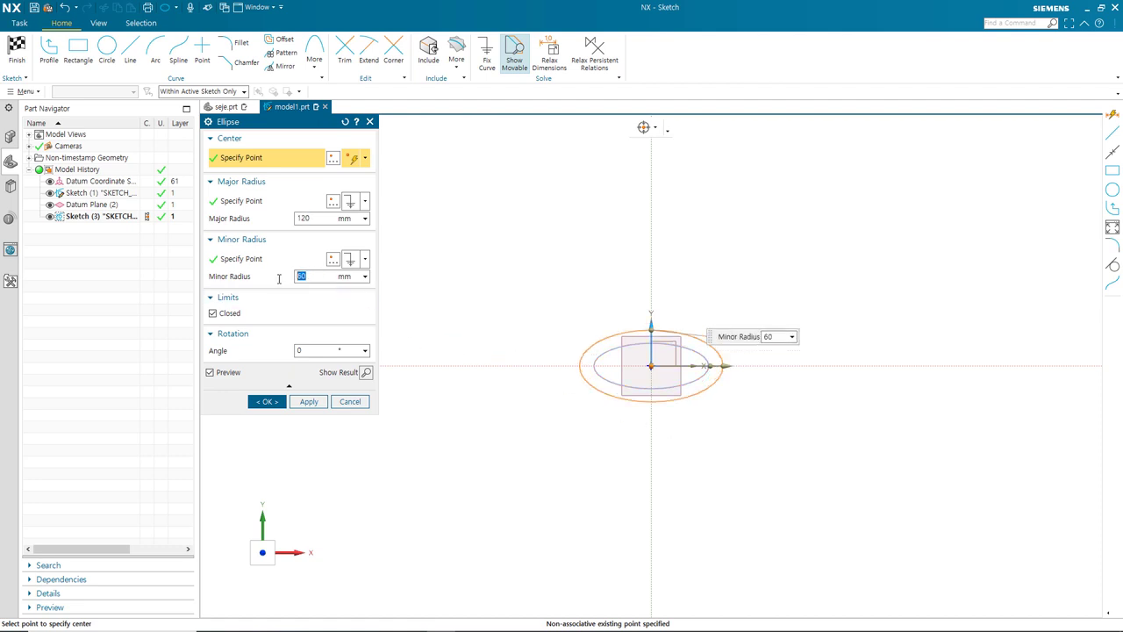
left_click(266, 402)
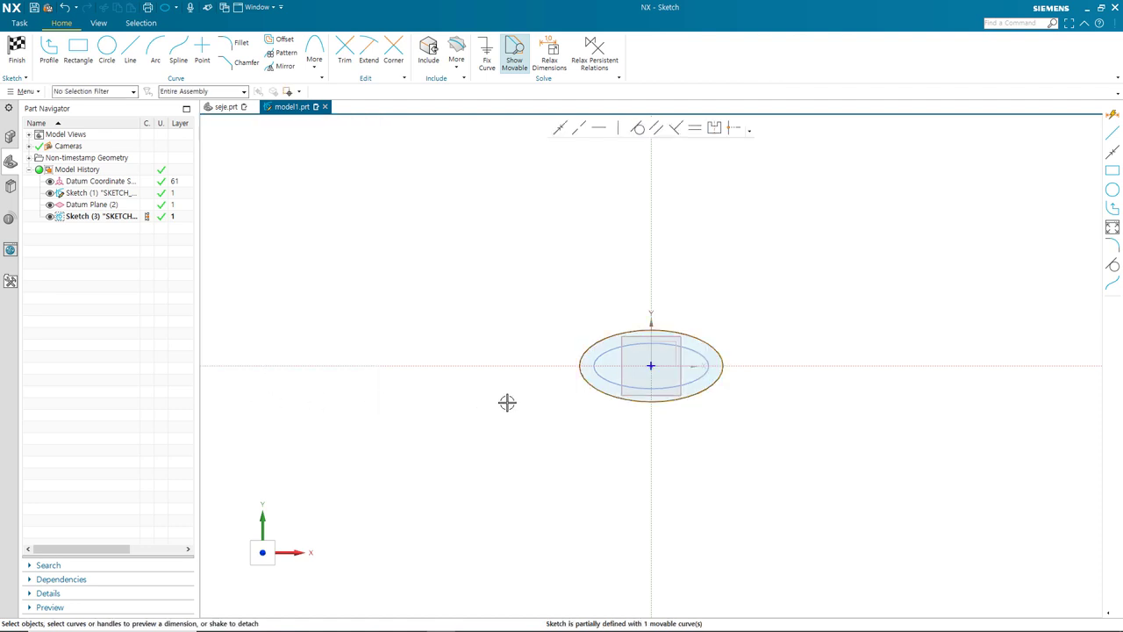
left_click(17, 51)
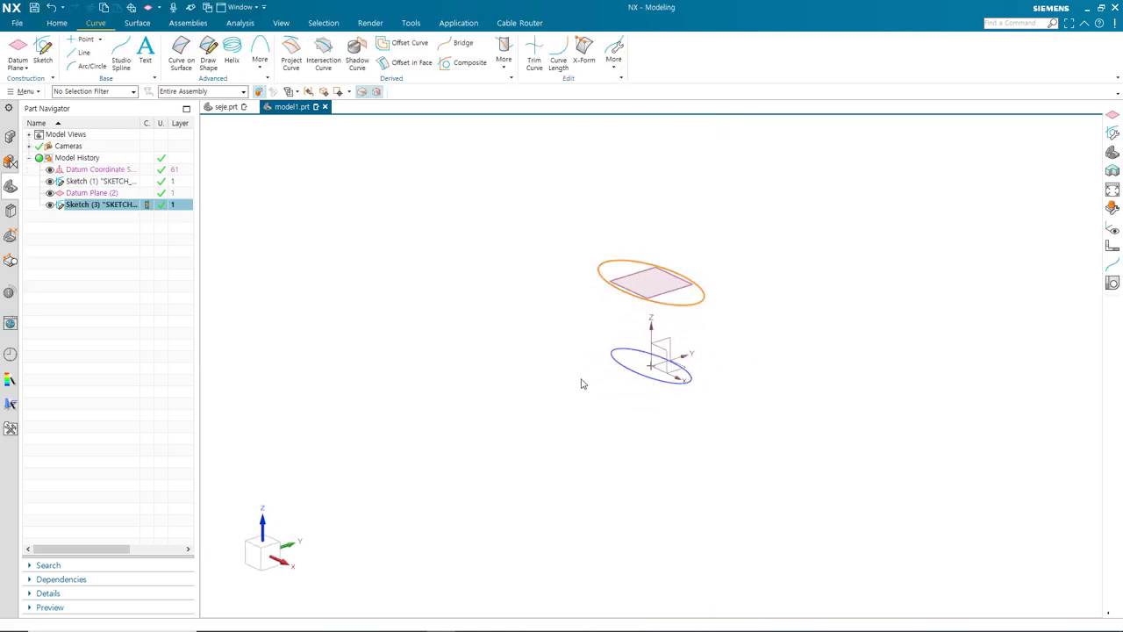
- Create a second datum plane 150 mm above the first offset plane and open a new sketch on it
left_click(17, 51)
left_click(679, 286)
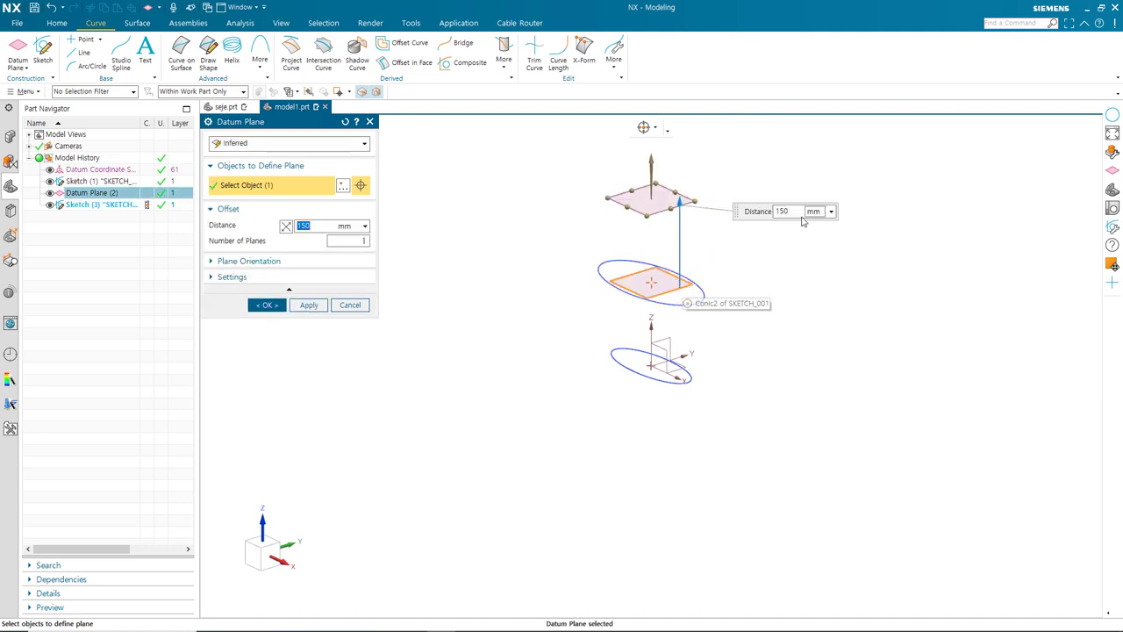
left_click(267, 306)
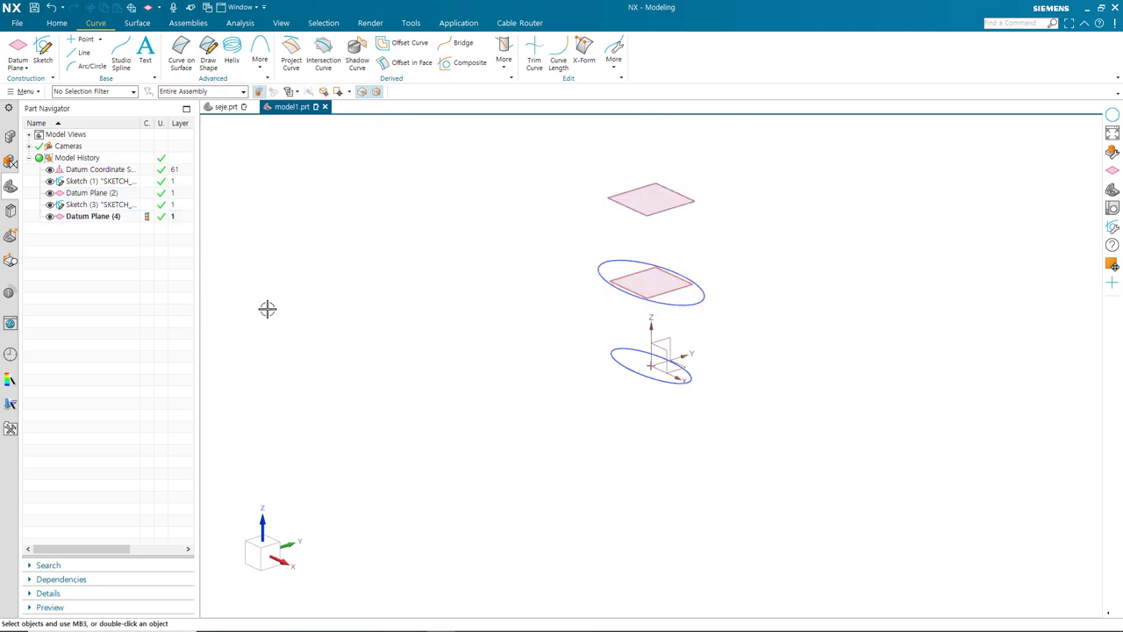
left_click(42, 52)
left_click(666, 208)
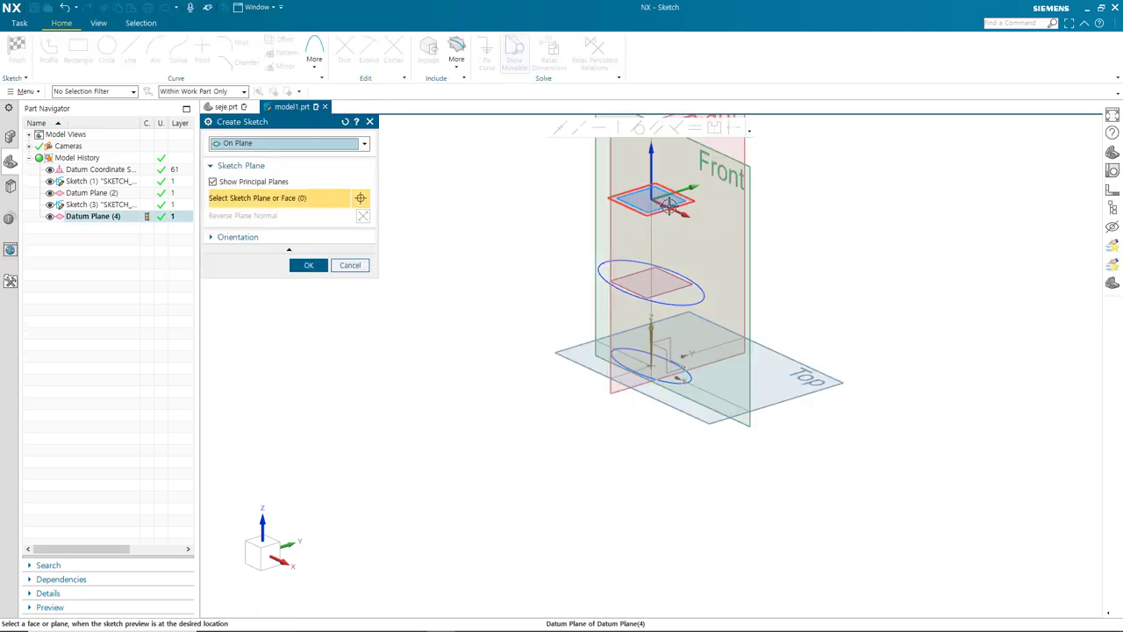
left_click(309, 266)
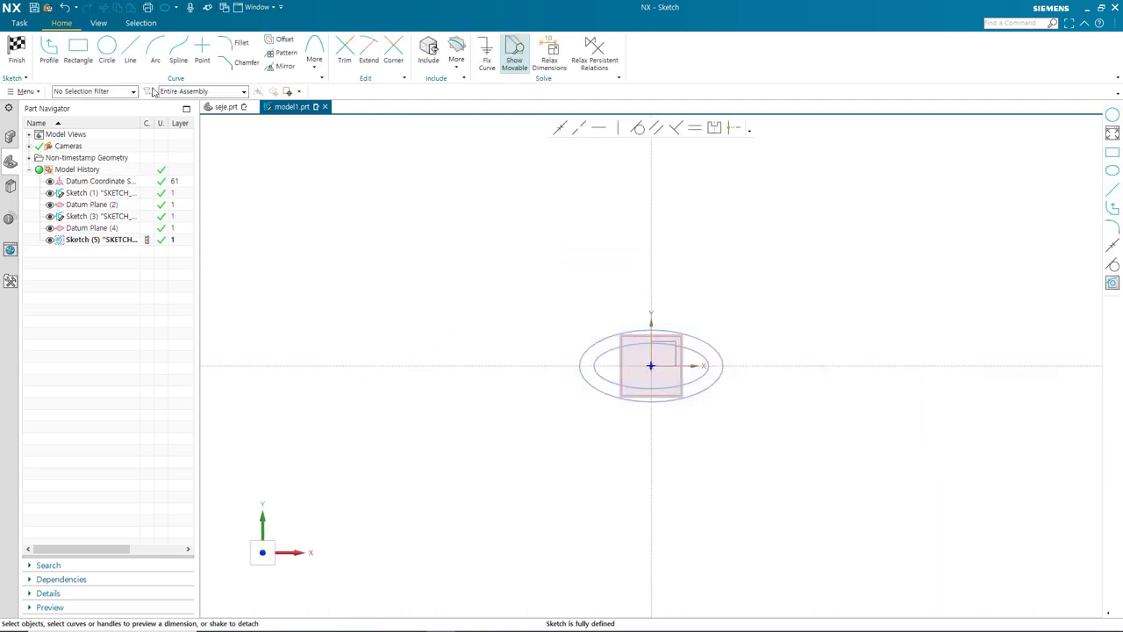
- Draw a 60 mm diameter circle centred on the sketch origin and finish the sketch
left_click(106, 51)
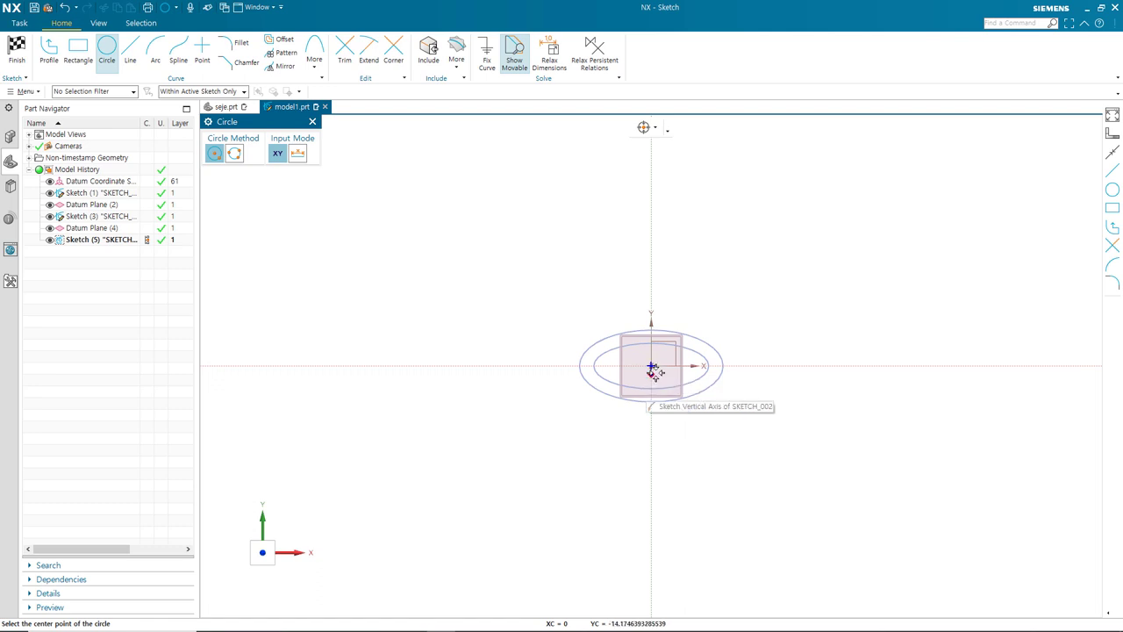
left_click(651, 366)
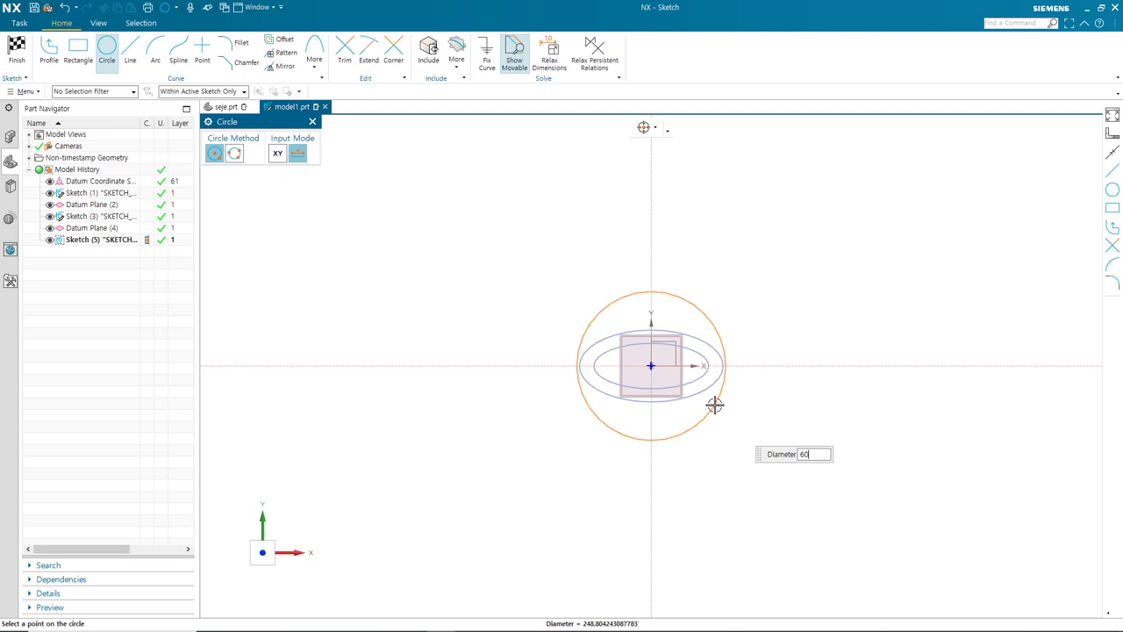
type("60")
key("Return")
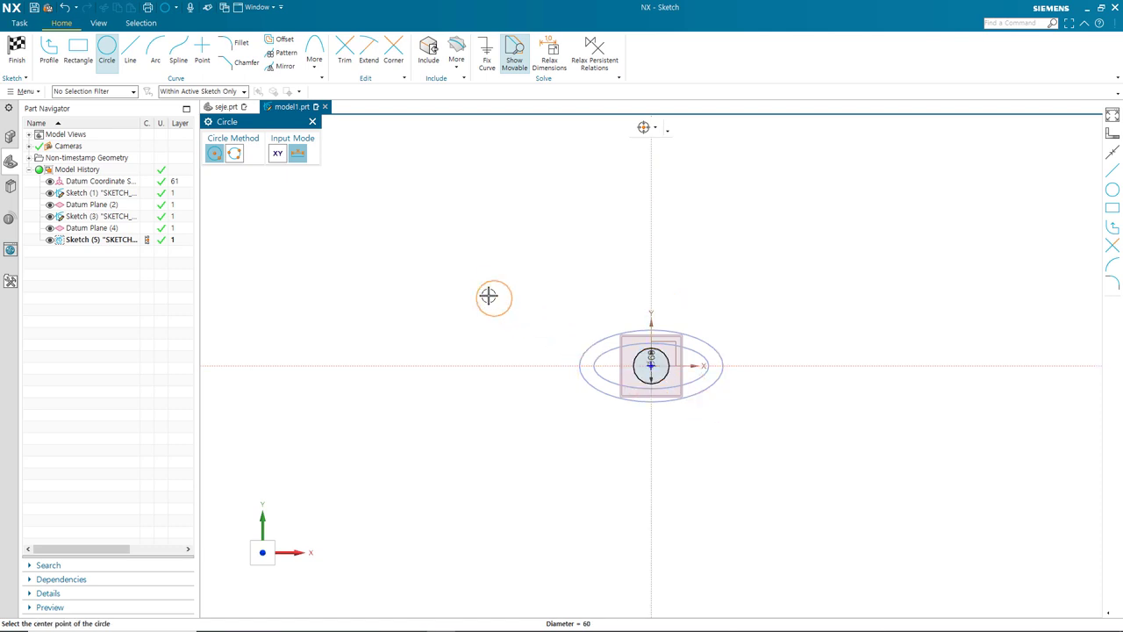
left_click(17, 51)
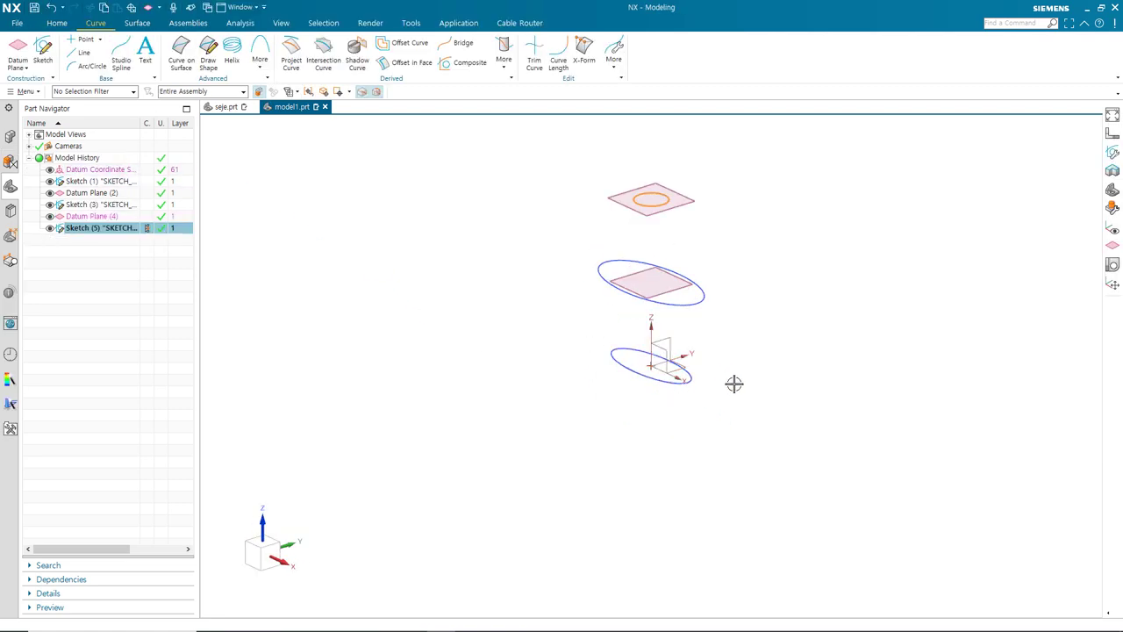
- Set up a Studio Spline with the Through Points method and enable quadrant point snapping
middle_click_drag(734, 384, 751, 459, "shift")
scroll(735, 429, "down", 1)
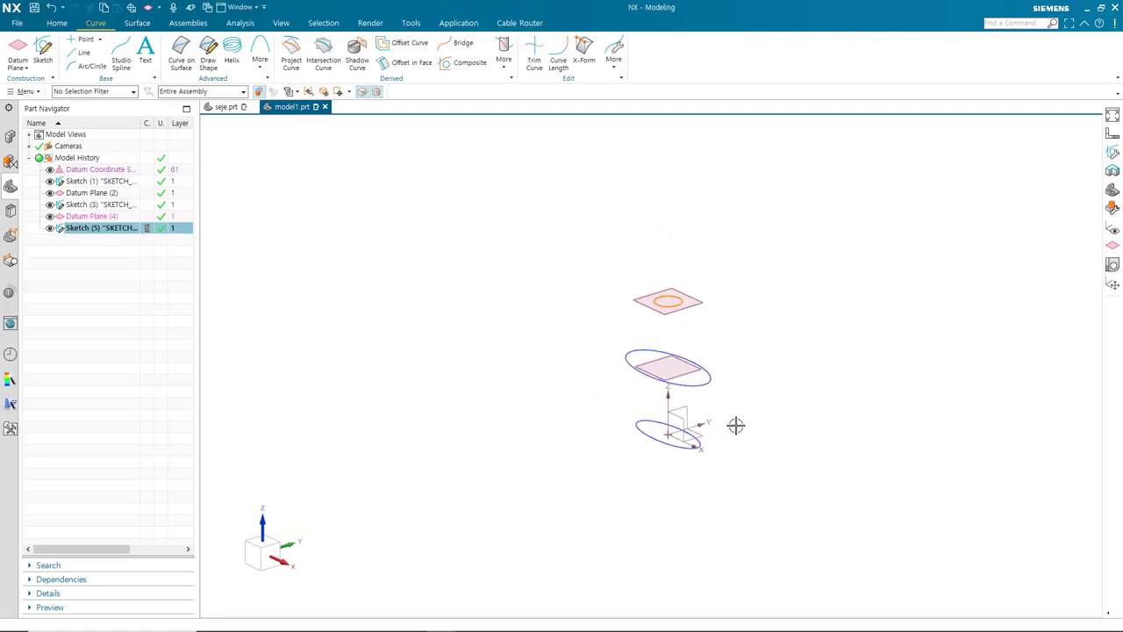
scroll(736, 426, "up", 2)
scroll(728, 414, "up", 1)
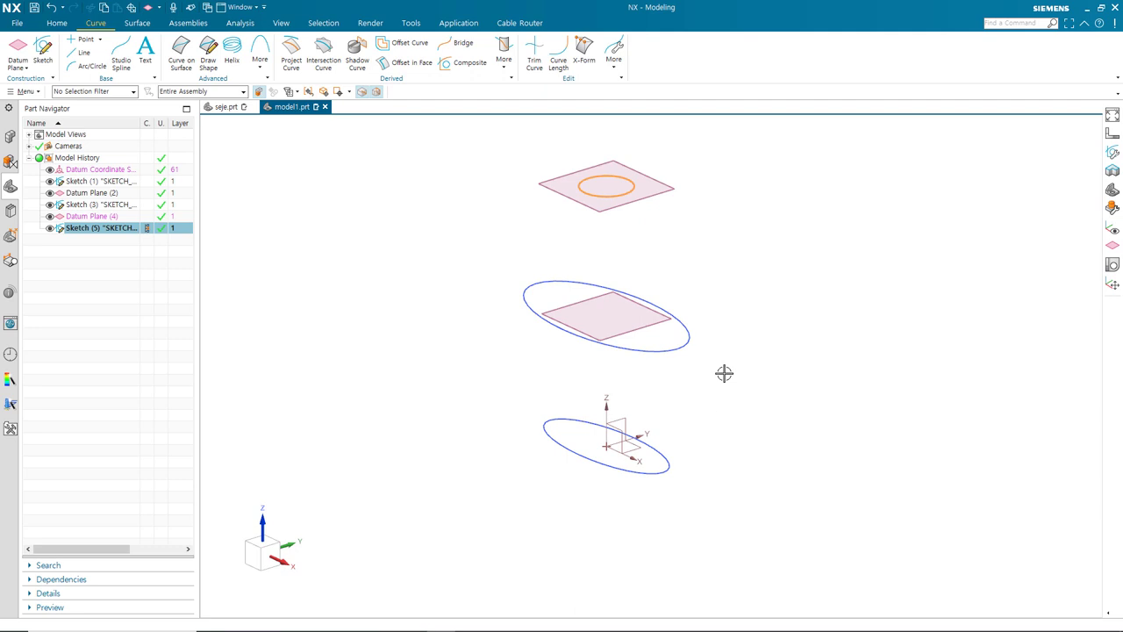
mouse_move(724, 373)
middle_mouse_down("shift")
mouse_move(772, 457)
mouse_move(767, 482)
mouse_move(811, 477)
mouse_move(803, 470)
middle_mouse_up("shift")
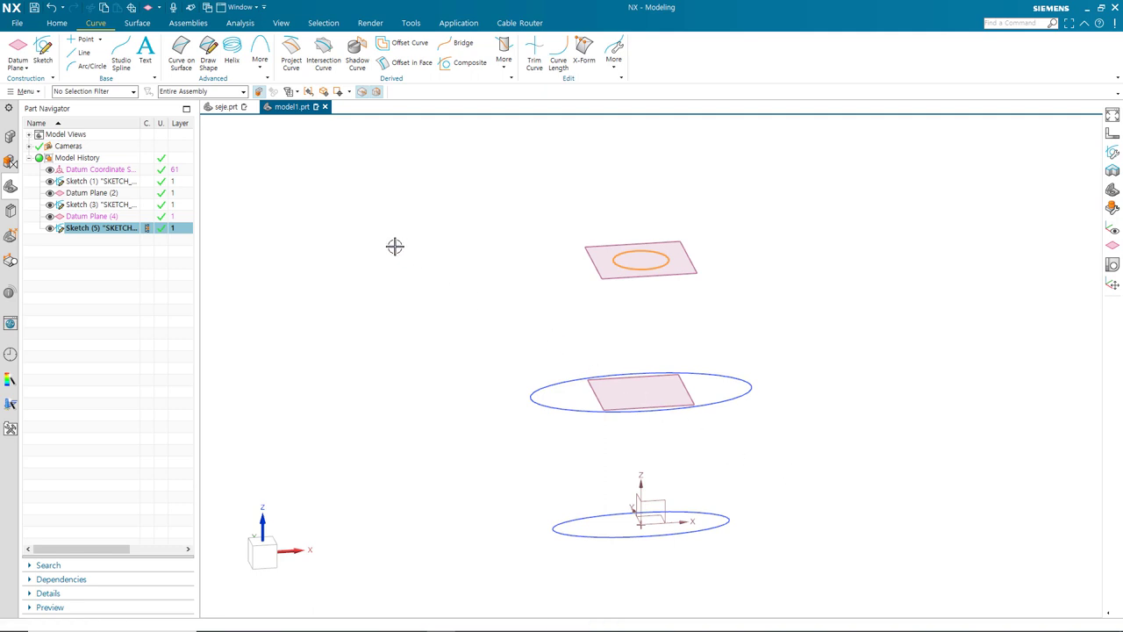
mouse_move(656, 290)
middle_mouse_down()
mouse_move(652, 316)
mouse_move(721, 341)
mouse_move(660, 300)
mouse_move(732, 289)
middle_mouse_up()
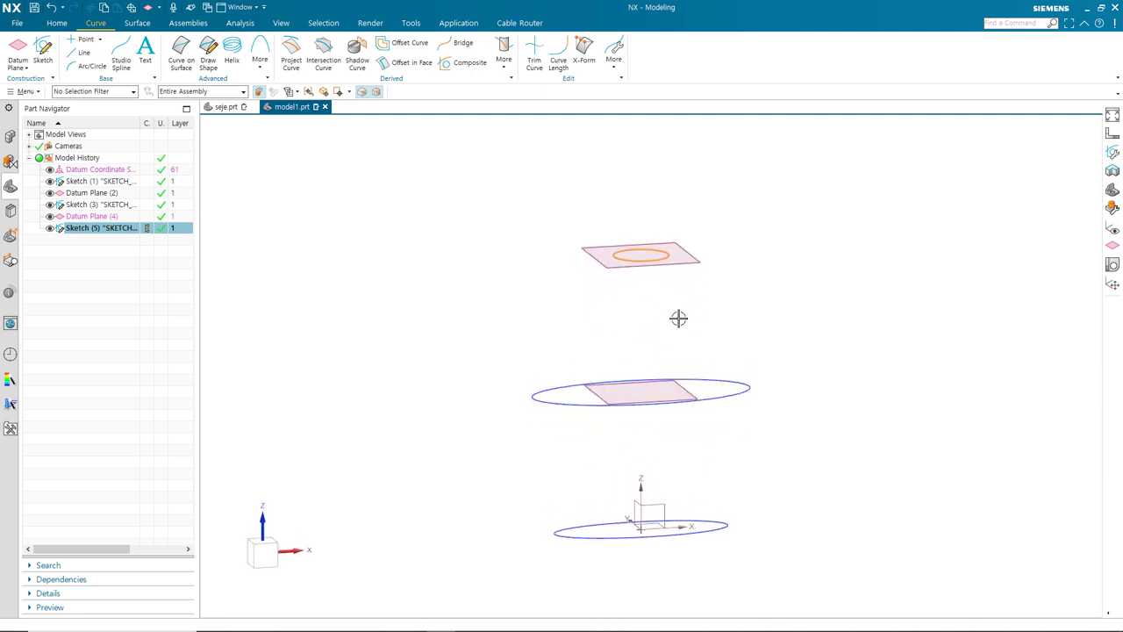
middle_click_drag(718, 360, 717, 312, "shift")
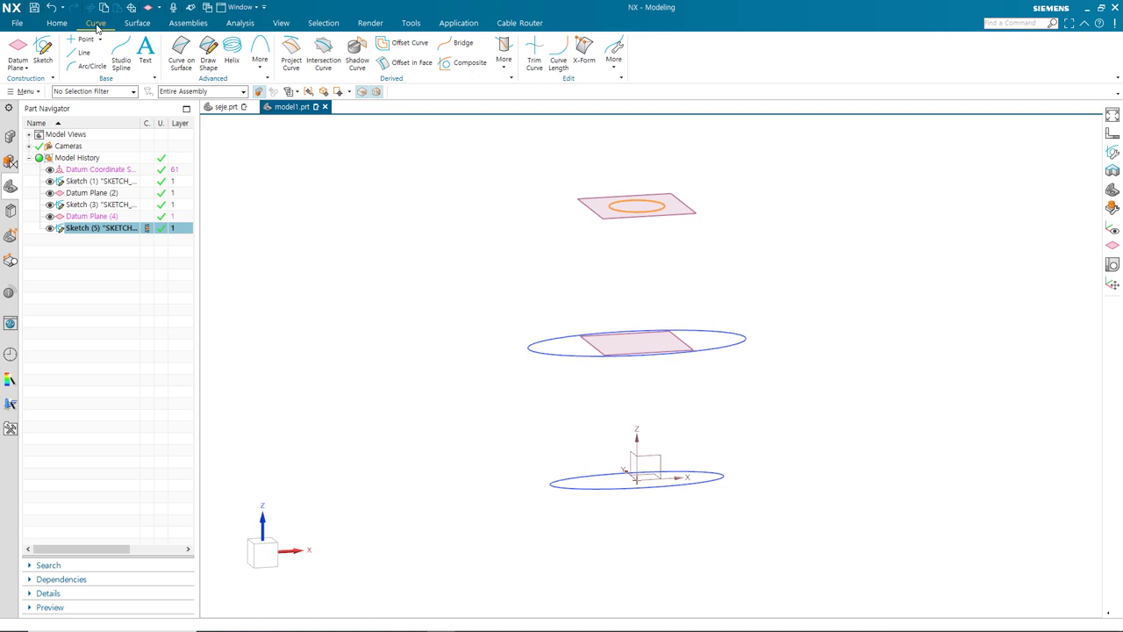
left_click(121, 58)
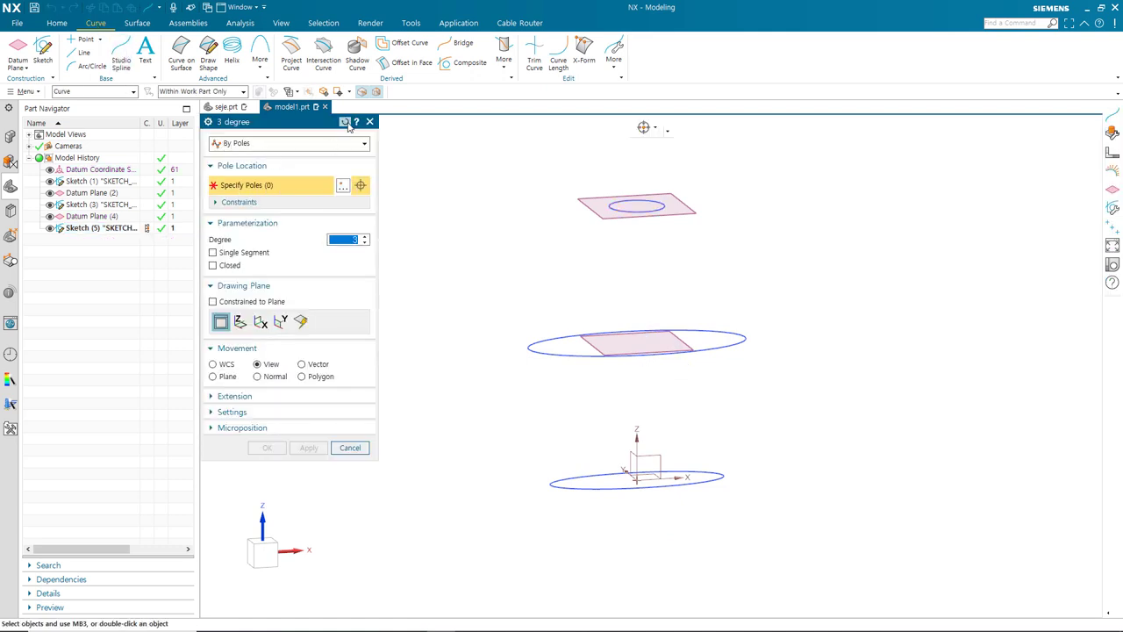
left_click(320, 145)
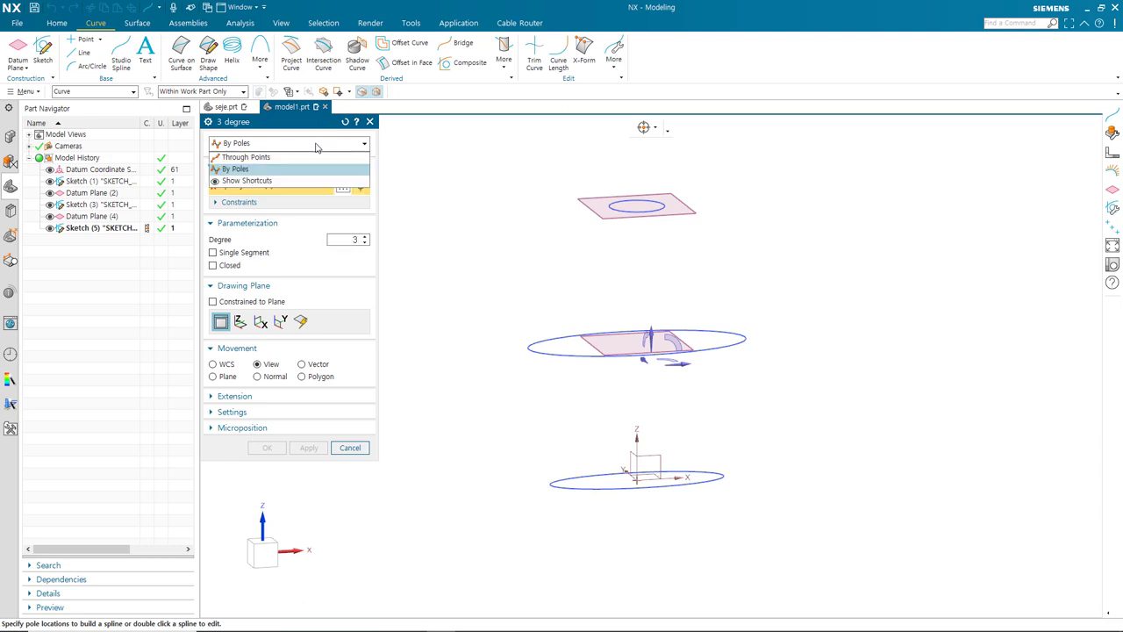
left_click(273, 156)
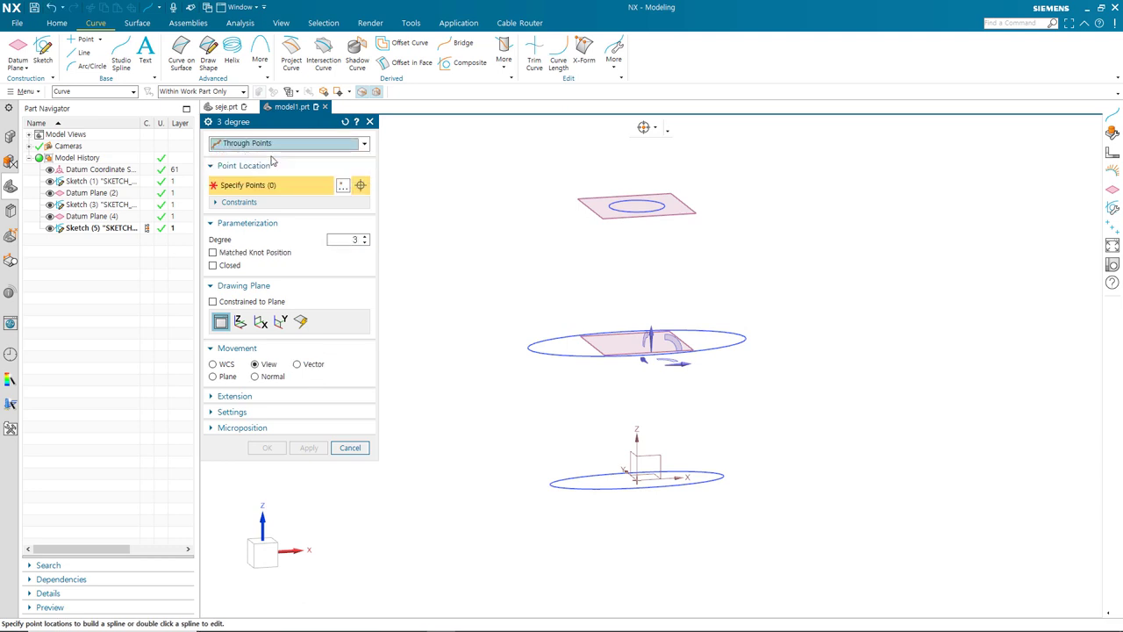
left_click(656, 129)
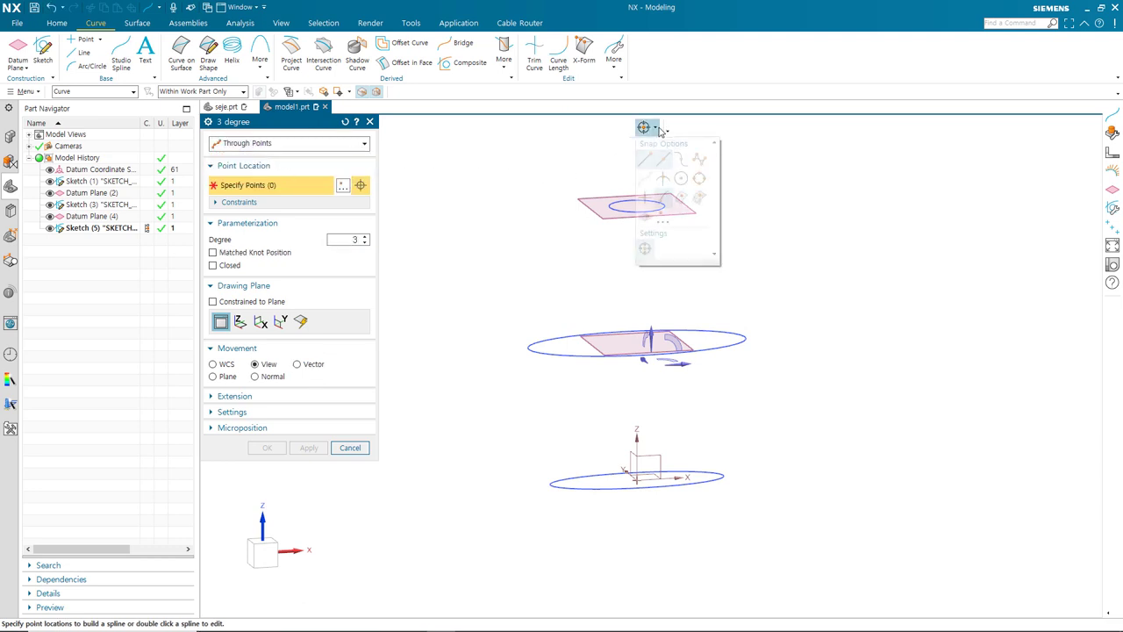
left_click(700, 181)
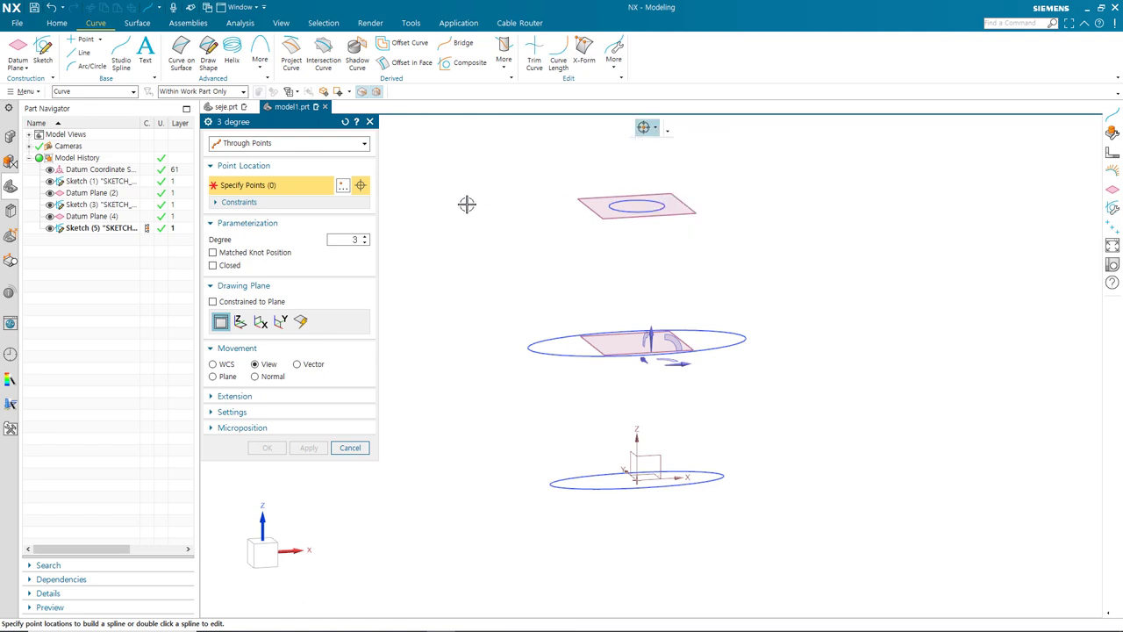
- Create a degree 3 spline through the negative-X quadrant points of the base ellipse, the middle ellipse and the upper circle
left_click(551, 484)
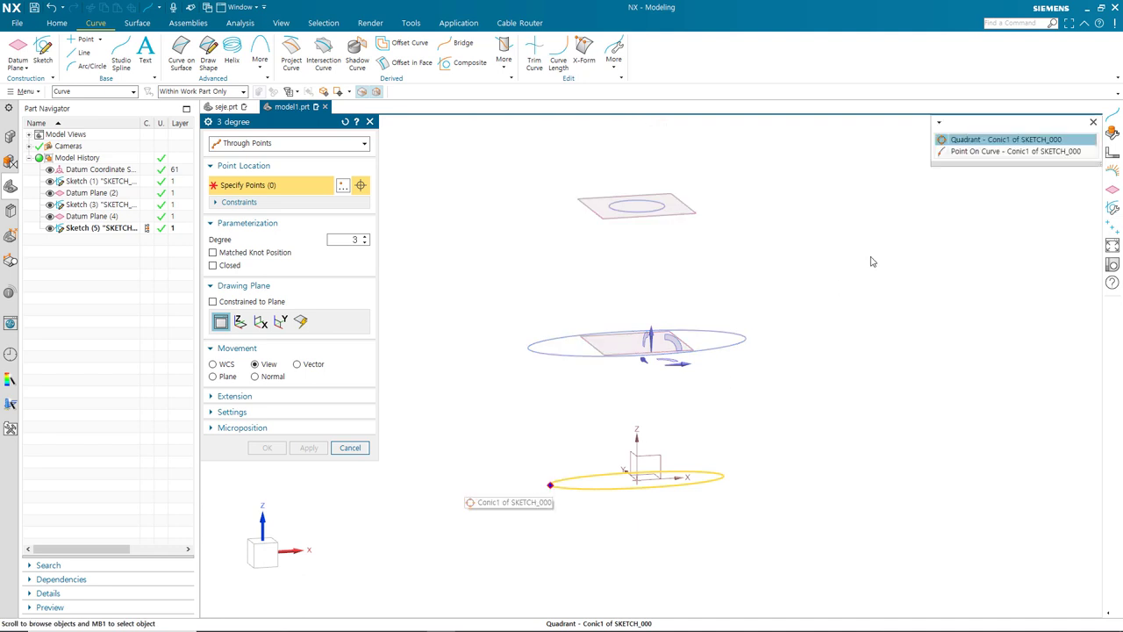
left_click(966, 140)
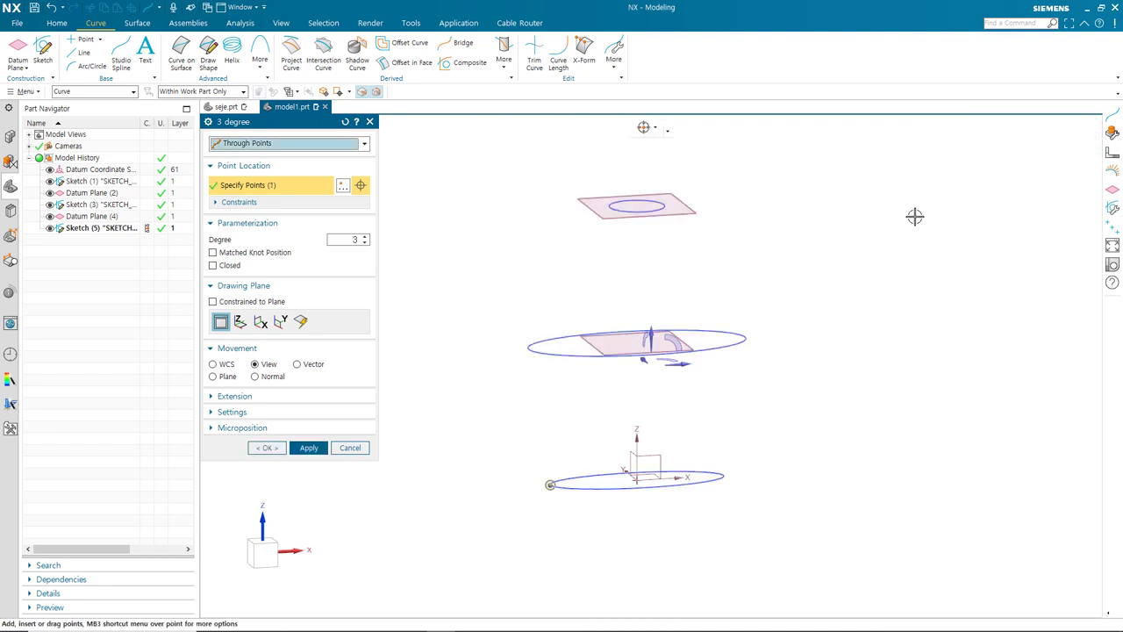
left_click(527, 345)
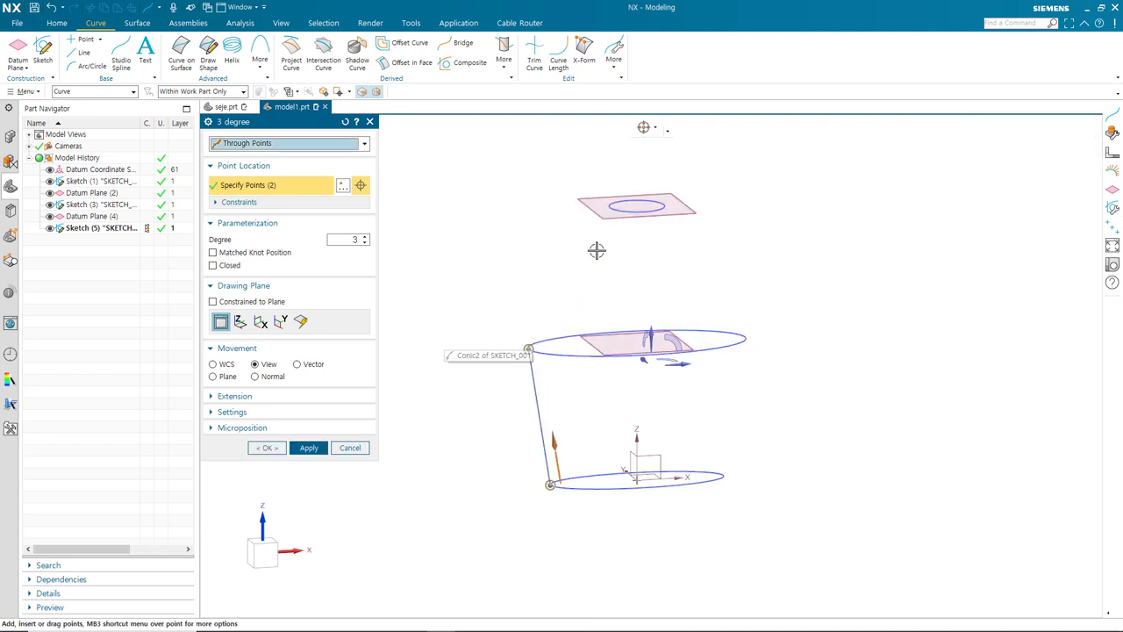
left_click(611, 207)
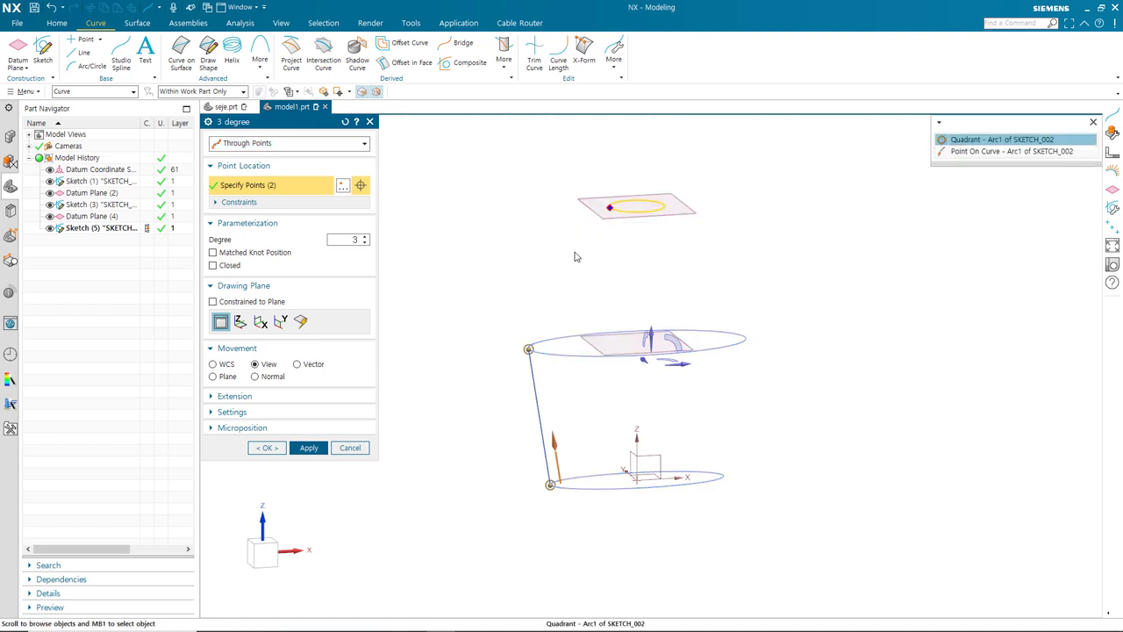
left_click(982, 140)
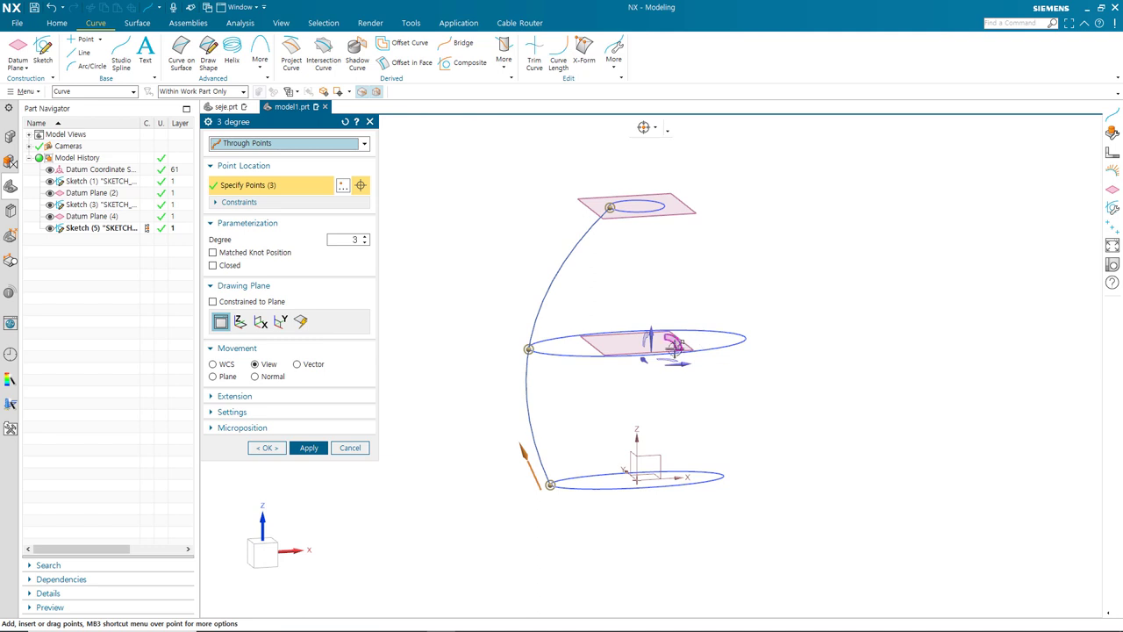
left_click(308, 448)
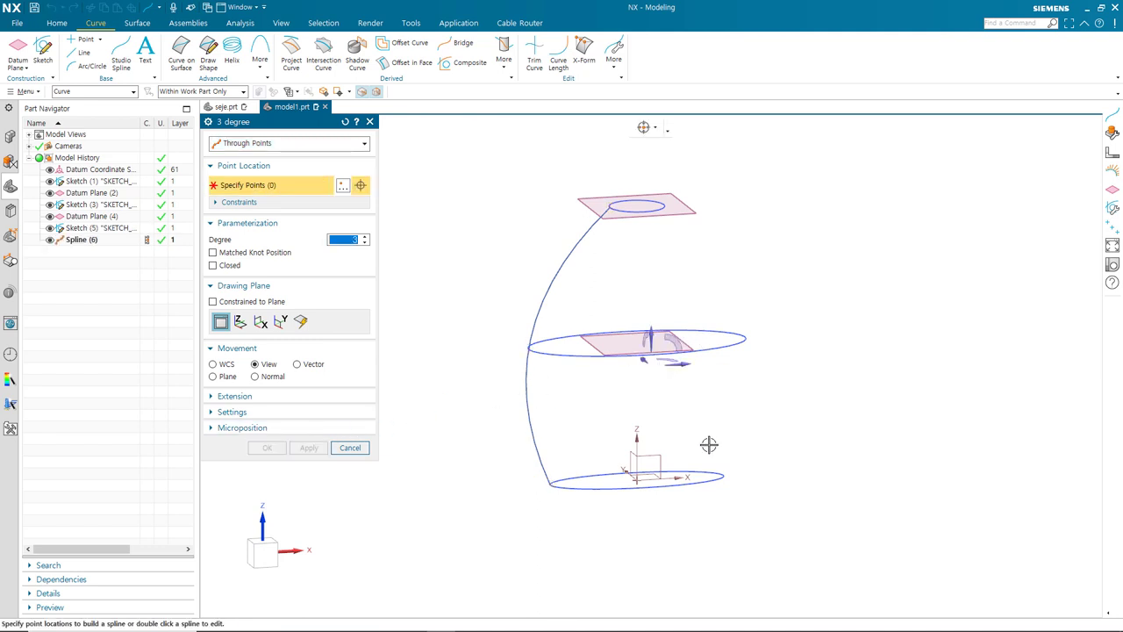
- Create a matching spline through the positive-X quadrant points of the base ellipse, middle ellipse and upper circle, and finish the command
left_click(722, 474)
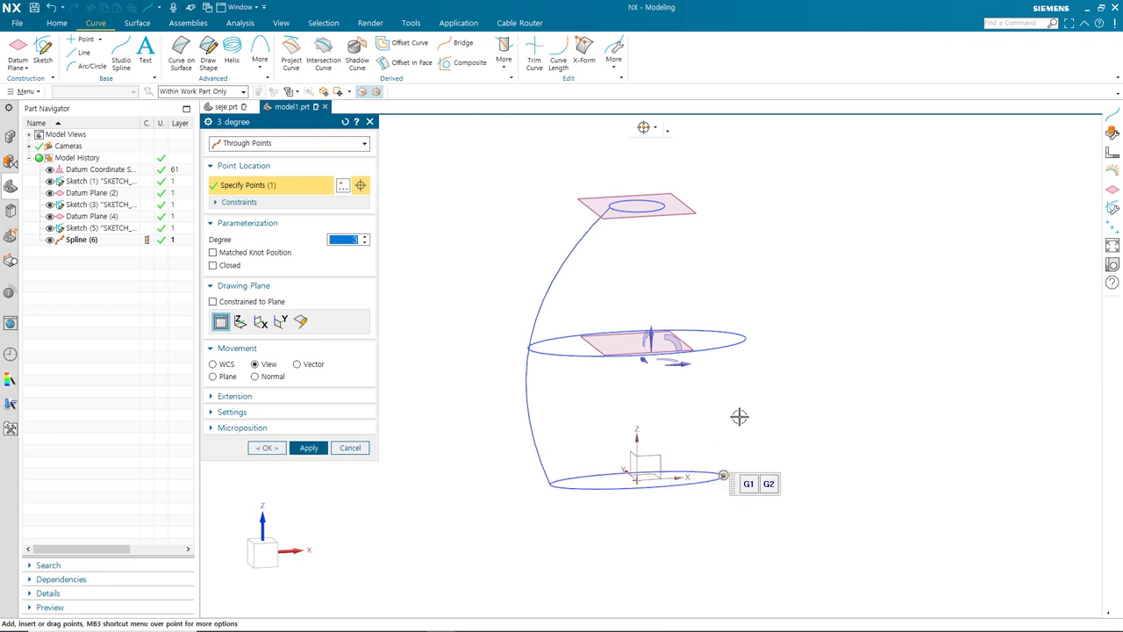
left_click(746, 338)
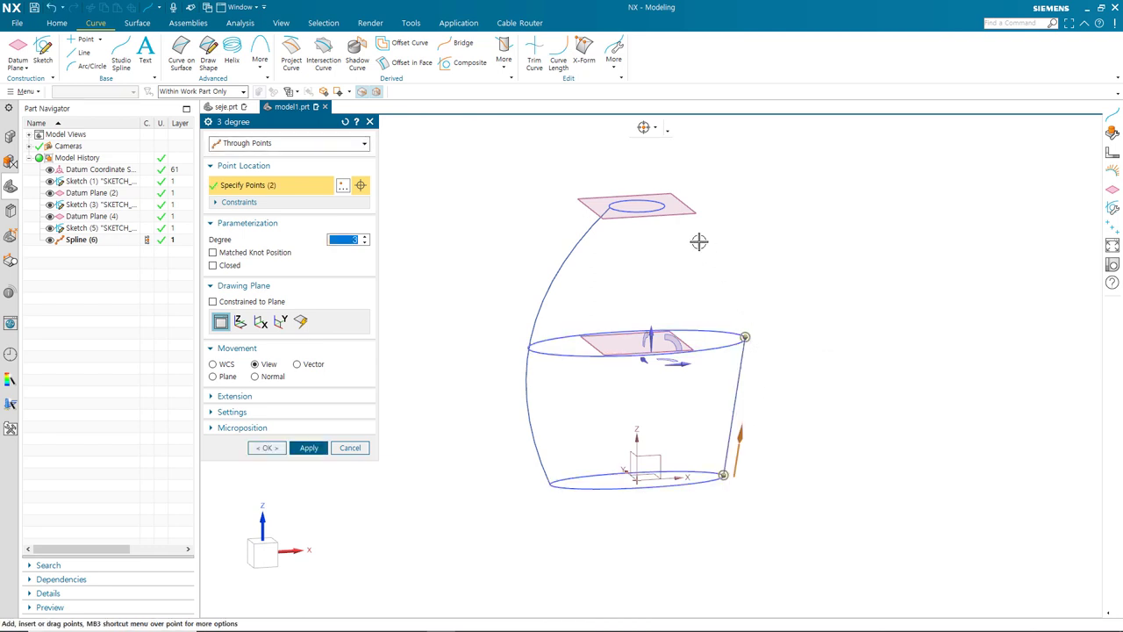
left_click(669, 205)
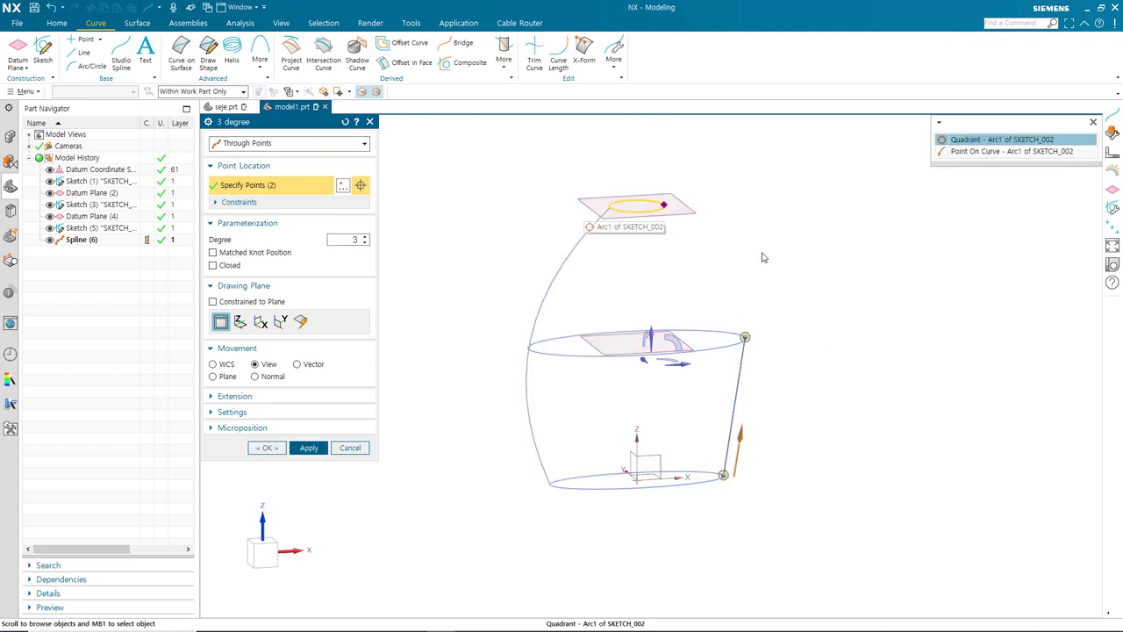
left_click(984, 140)
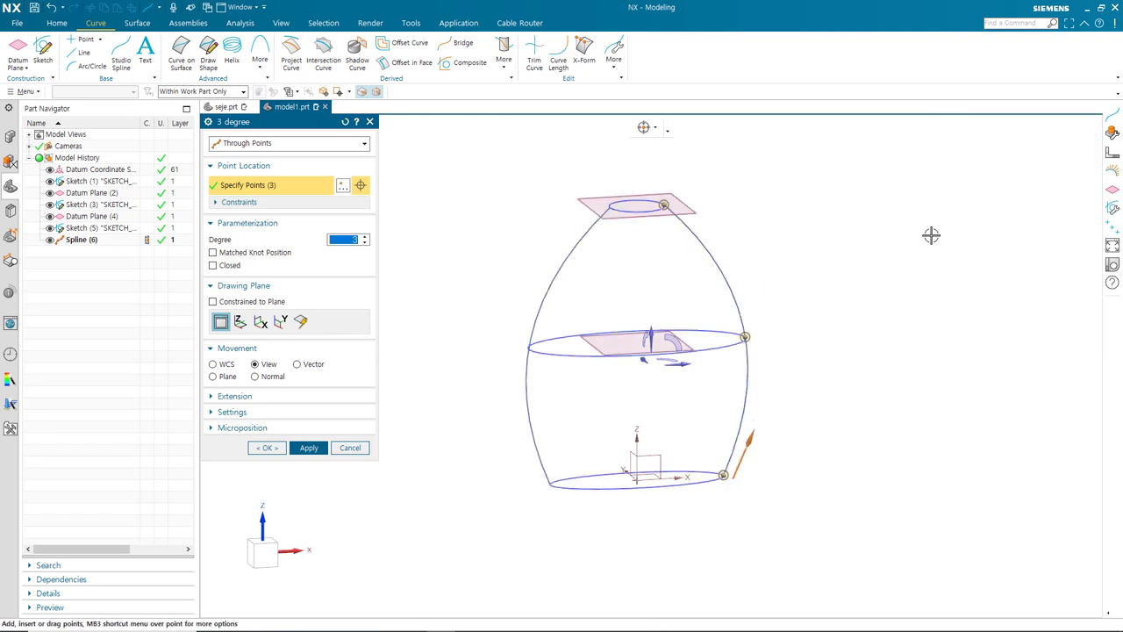
left_click(267, 449)
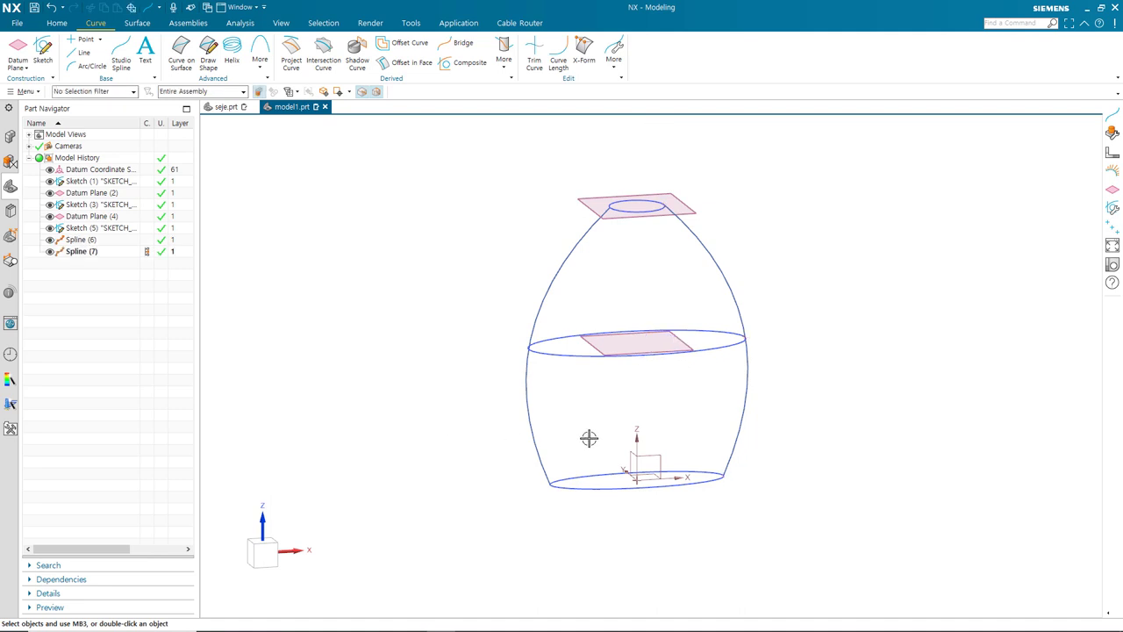
- Start a Through Curve Mesh with its settings reset and assign the two side splines as separate primary curves
middle_click_drag(810, 439, 774, 461)
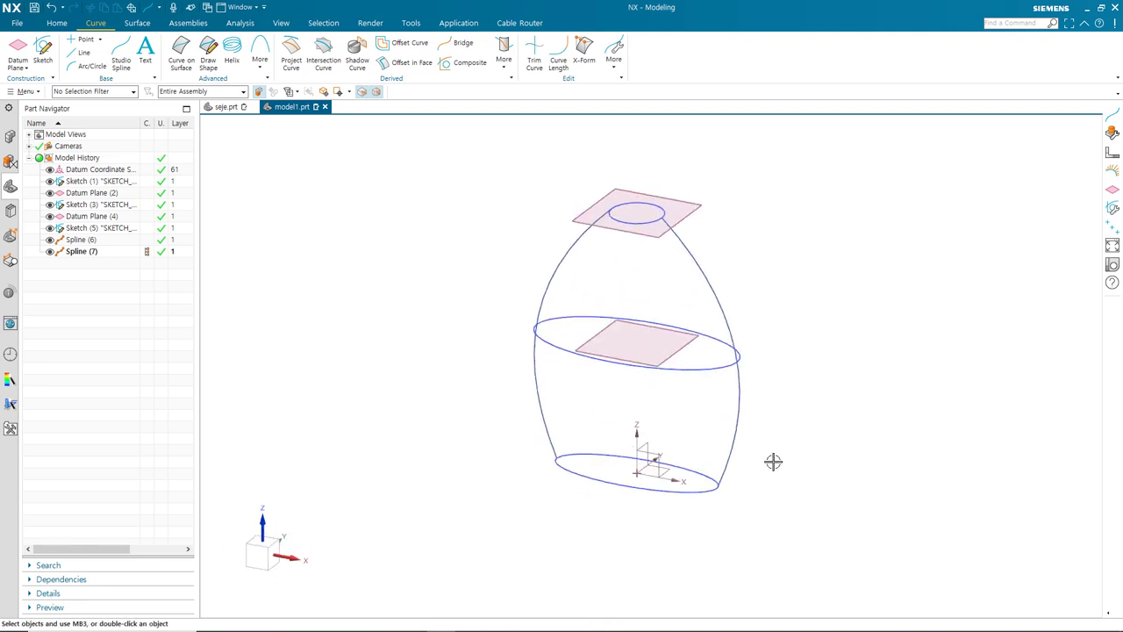
key("Home")
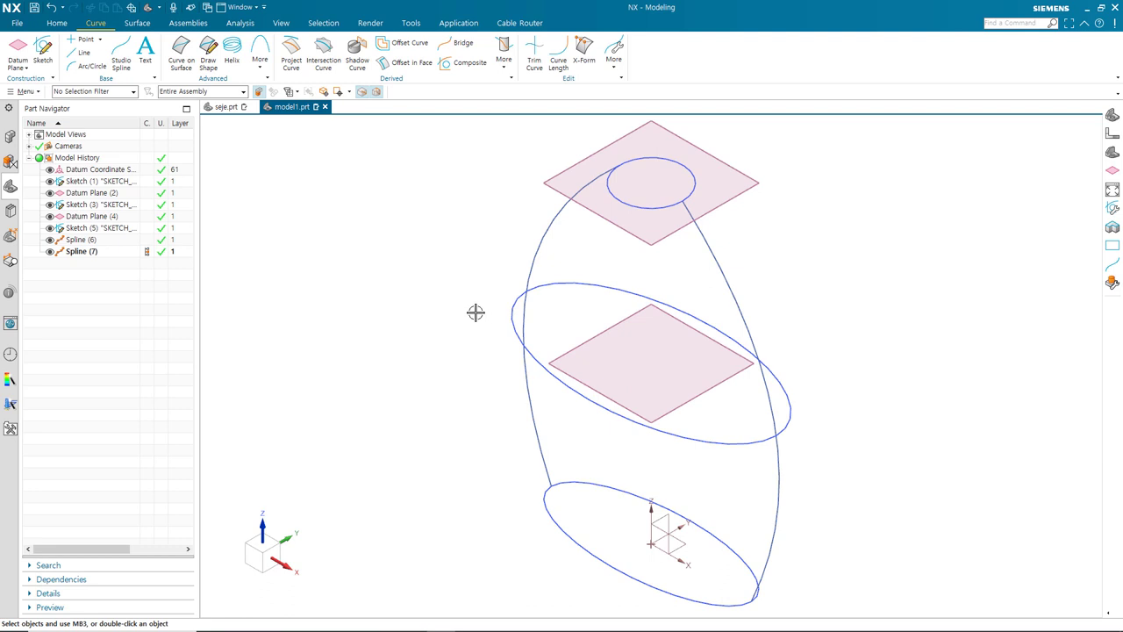
left_click(134, 24)
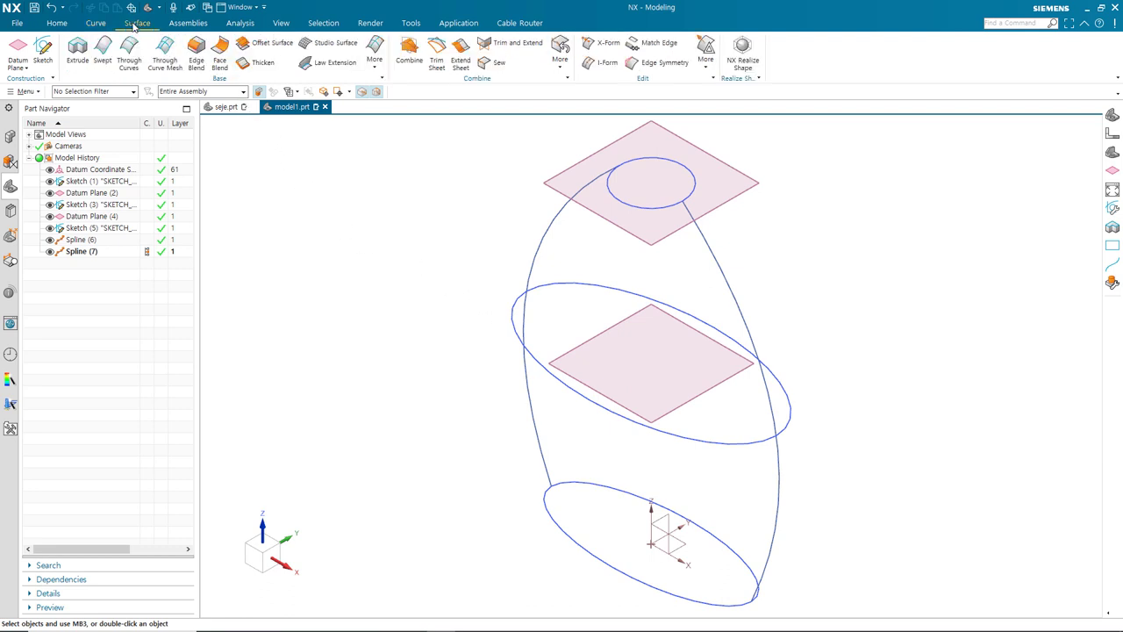
left_click(164, 54)
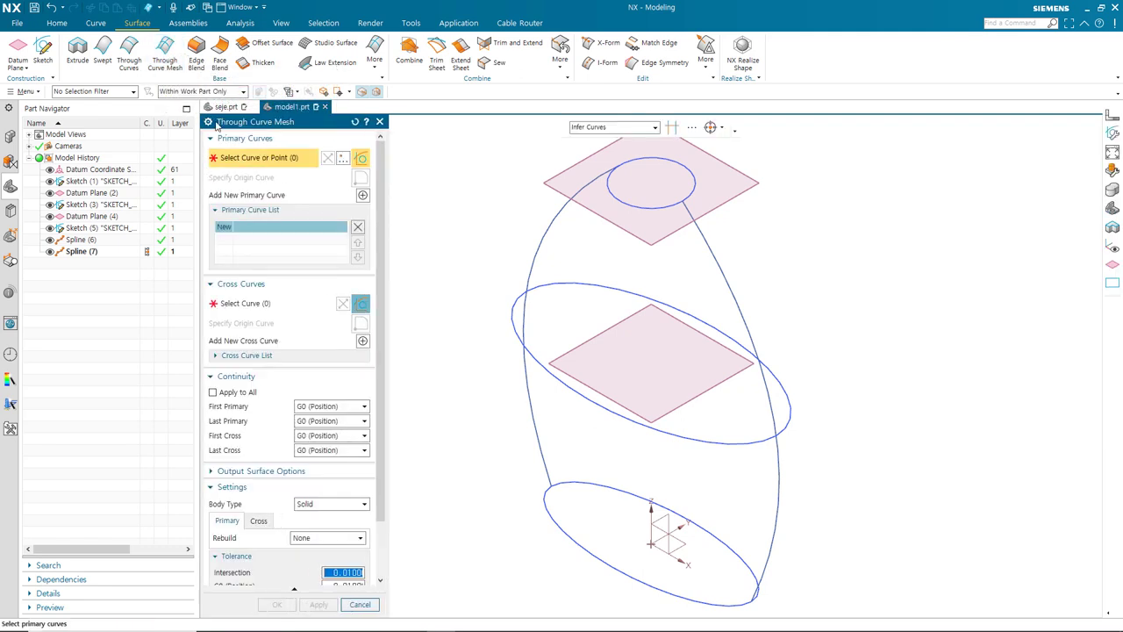
left_click(355, 123)
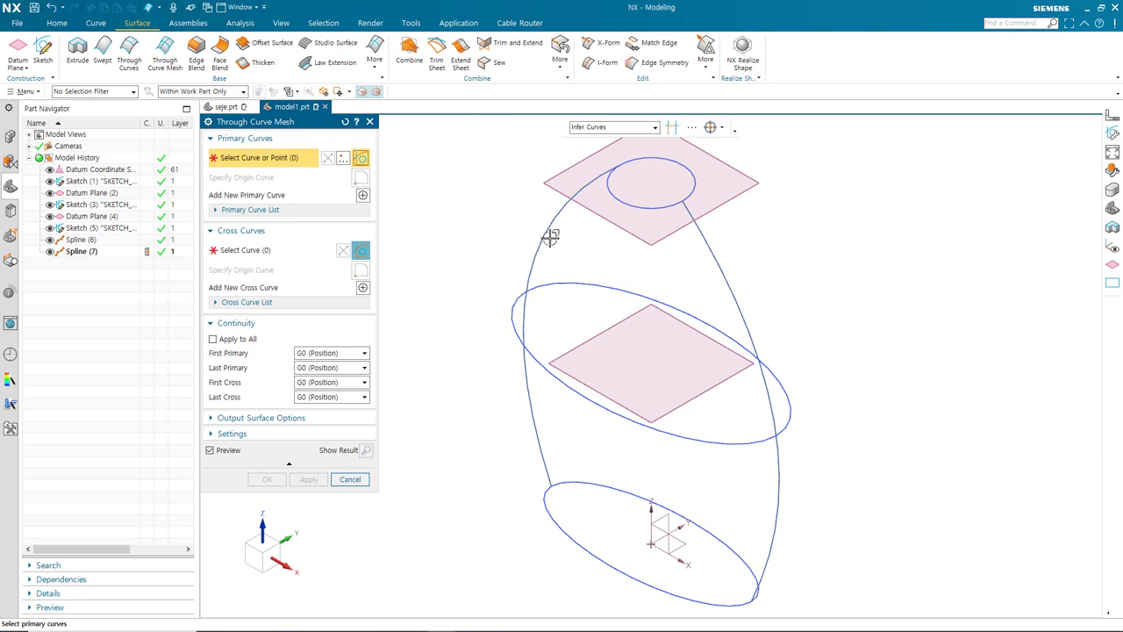
left_click(562, 208)
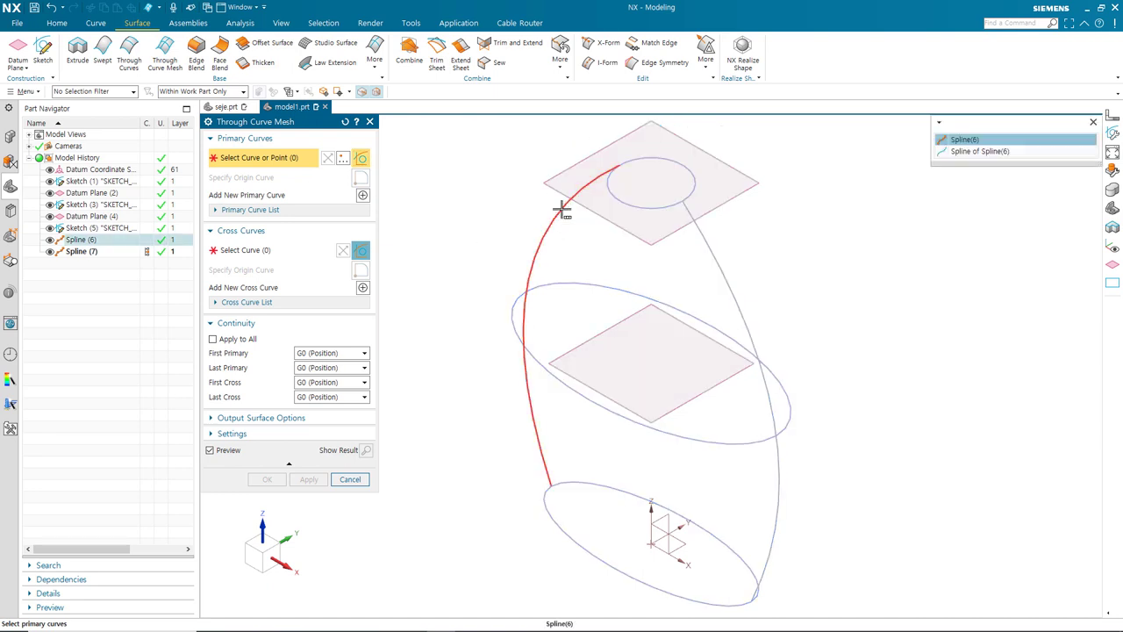
left_click(968, 139)
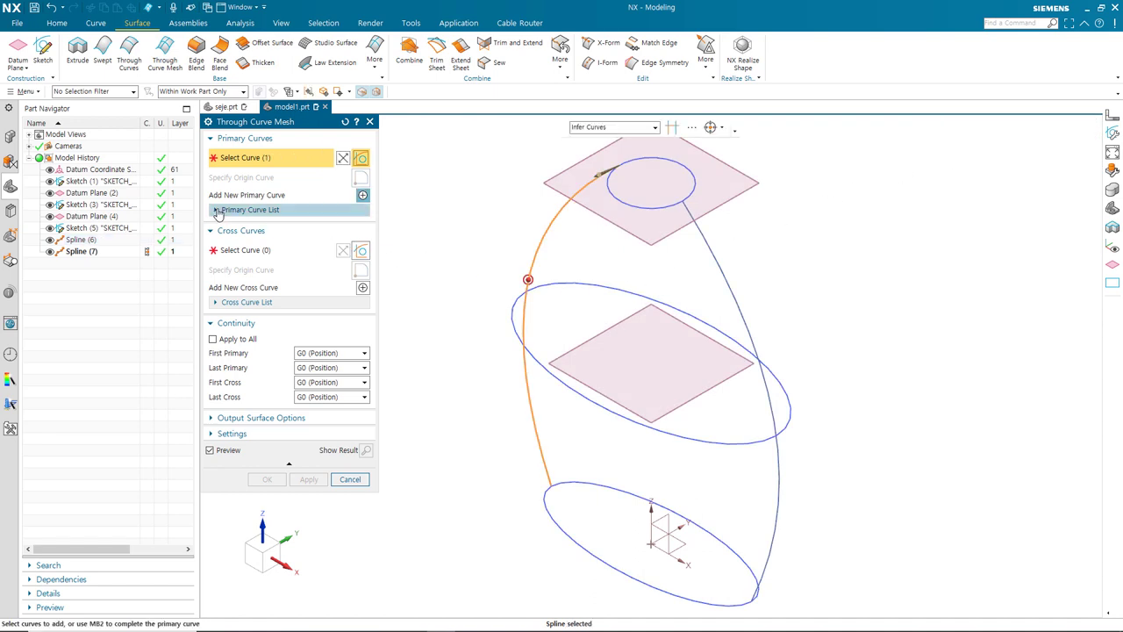
left_click(215, 210)
left_click(362, 195)
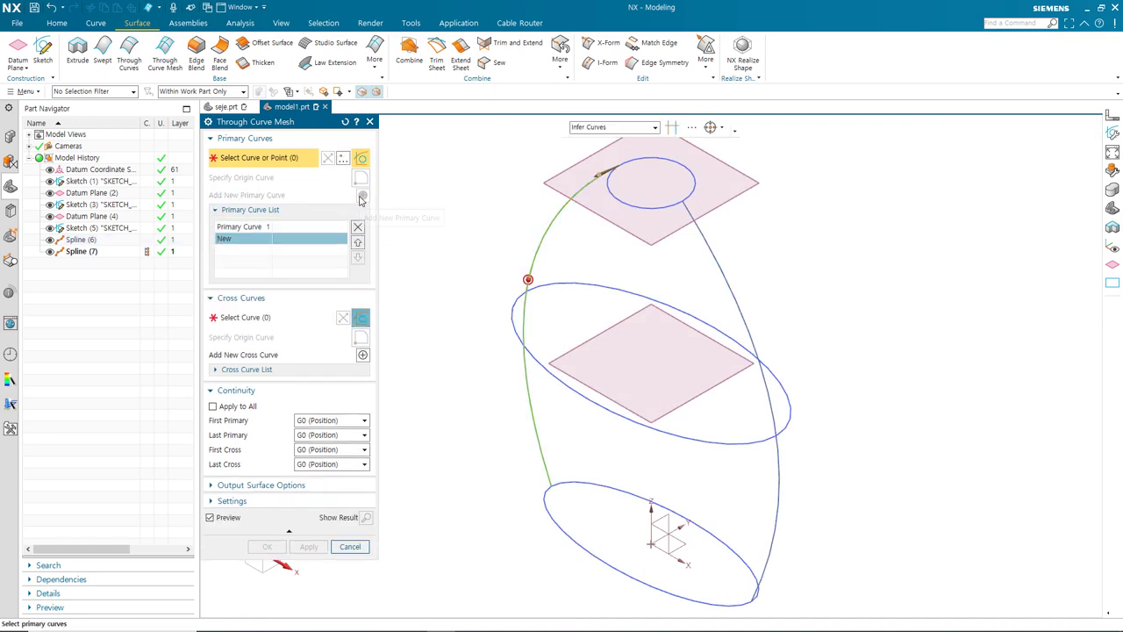
left_click(701, 235)
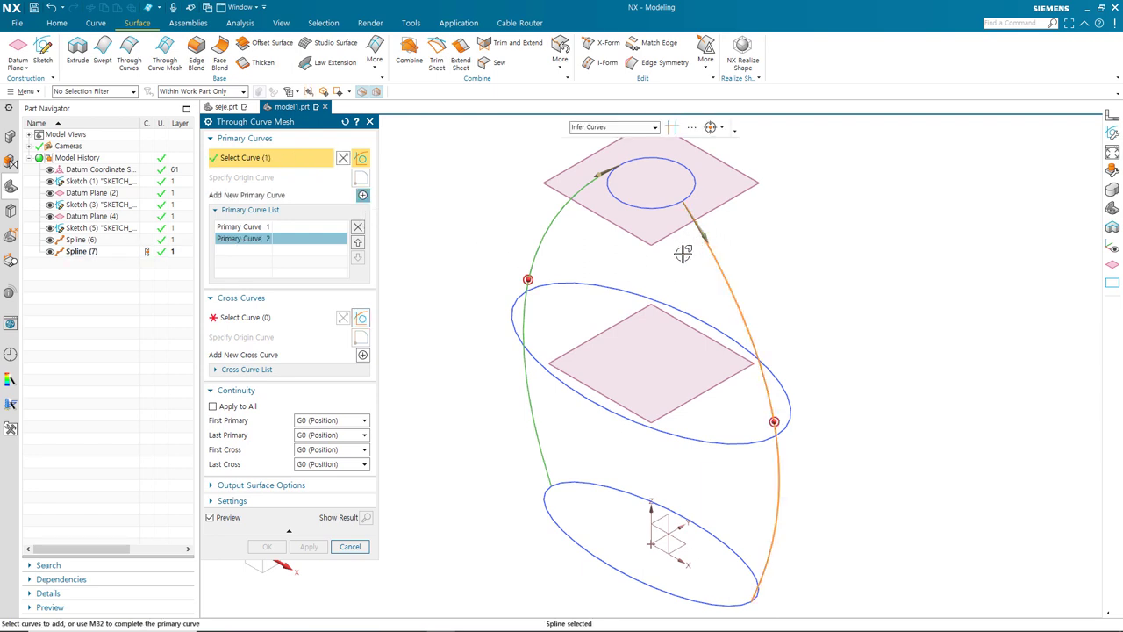
- Assign the upper circle, middle ellipse and base ellipse, in that order, as three separate cross curves of the mesh
left_click(250, 318)
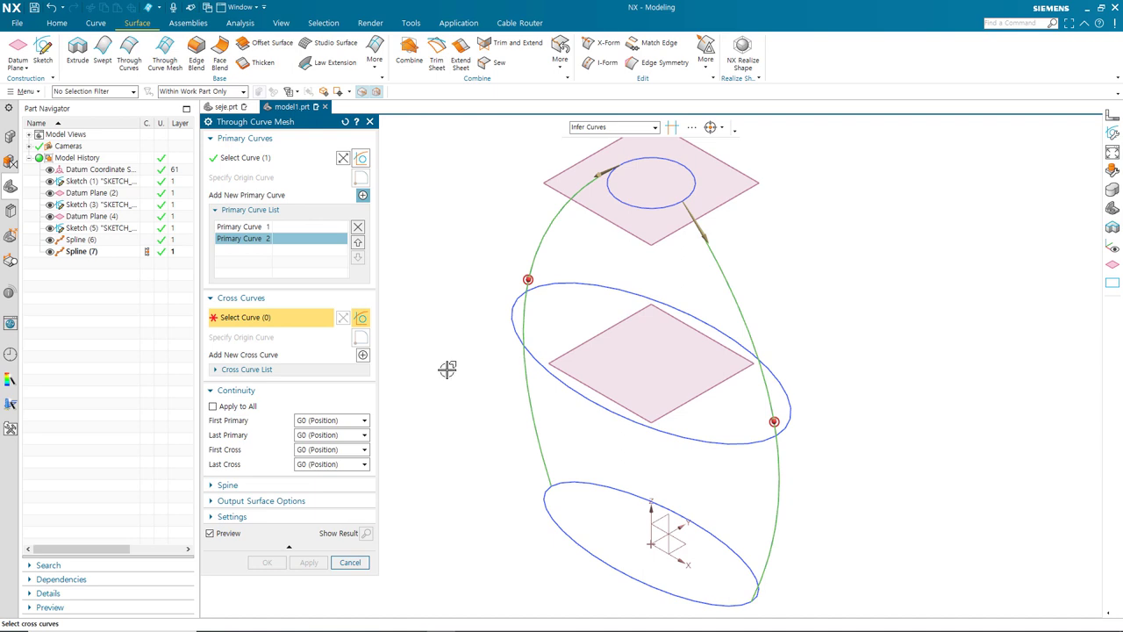
left_click(607, 183)
left_click(363, 356)
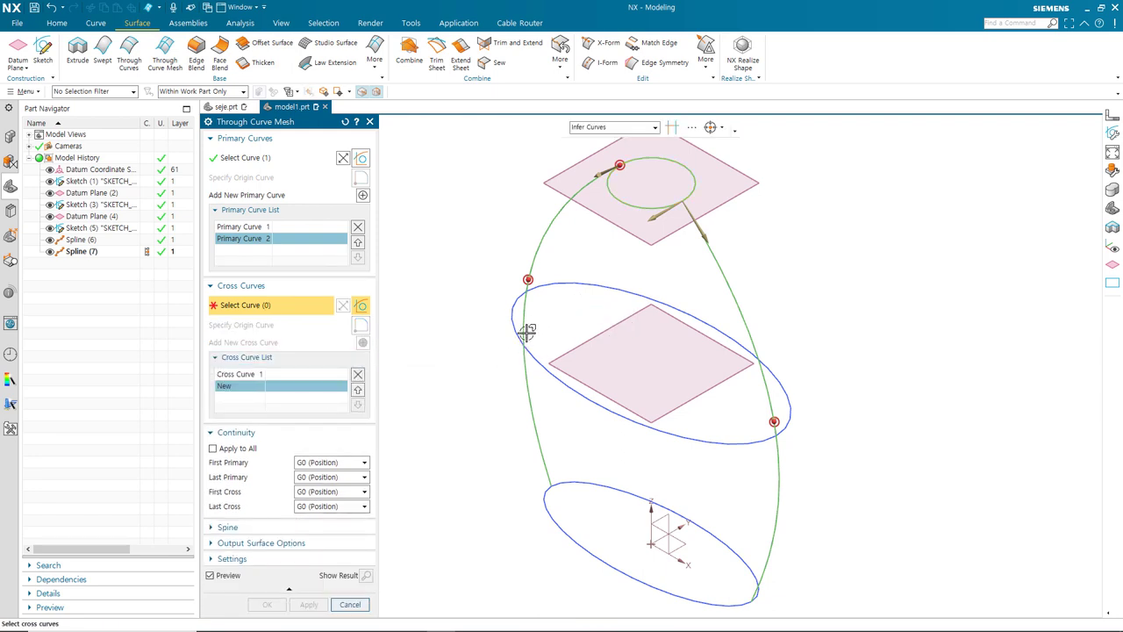
left_click(512, 324)
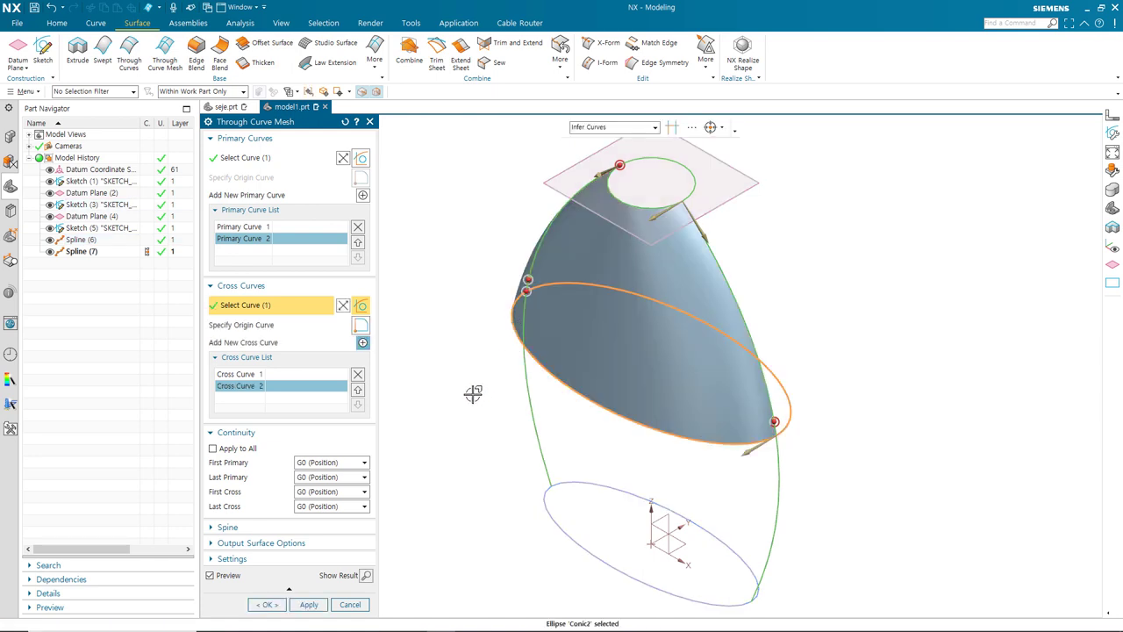
left_click(364, 343)
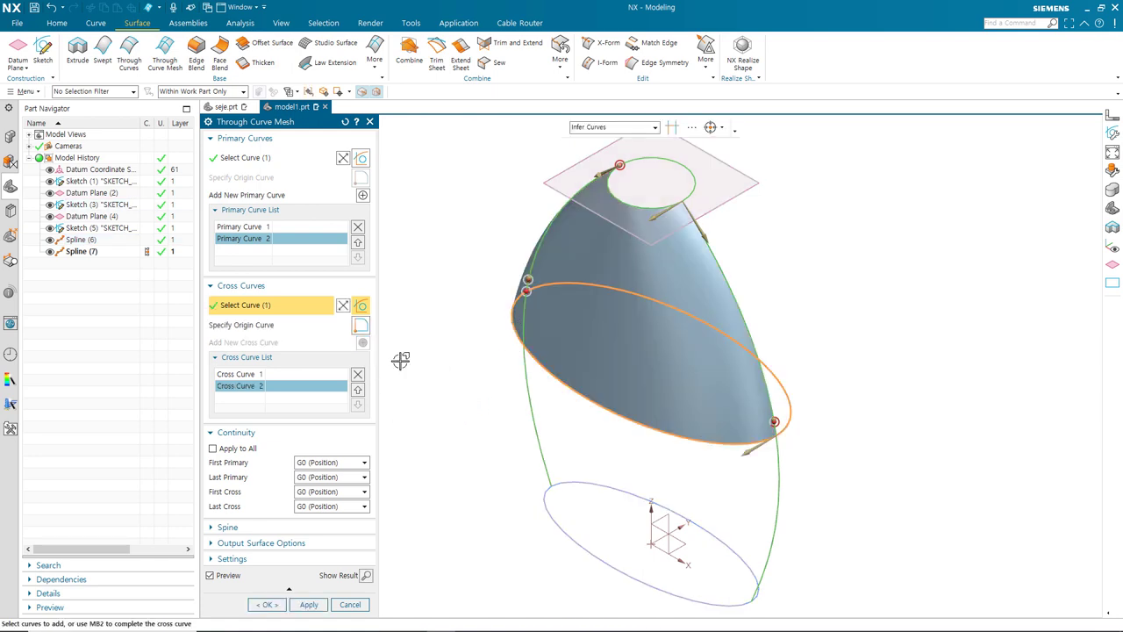
left_click(542, 494)
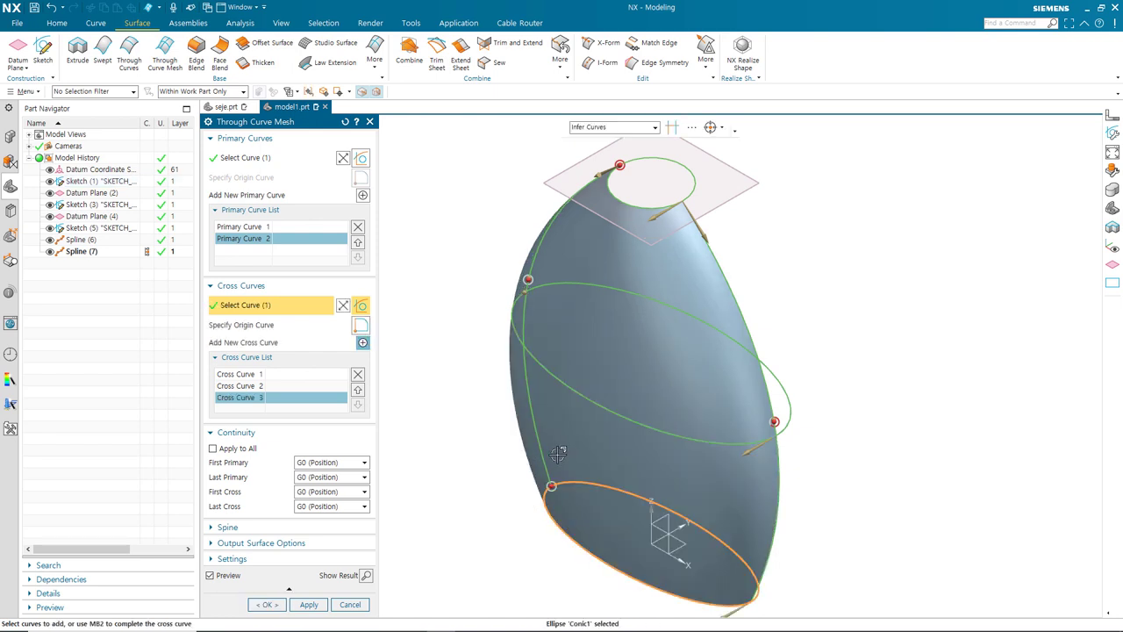
- Reselect the first side spline as a third primary curve to close the mesh around the bottle, and create the Through Curve Mesh
middle_click_drag(639, 462, 764, 431)
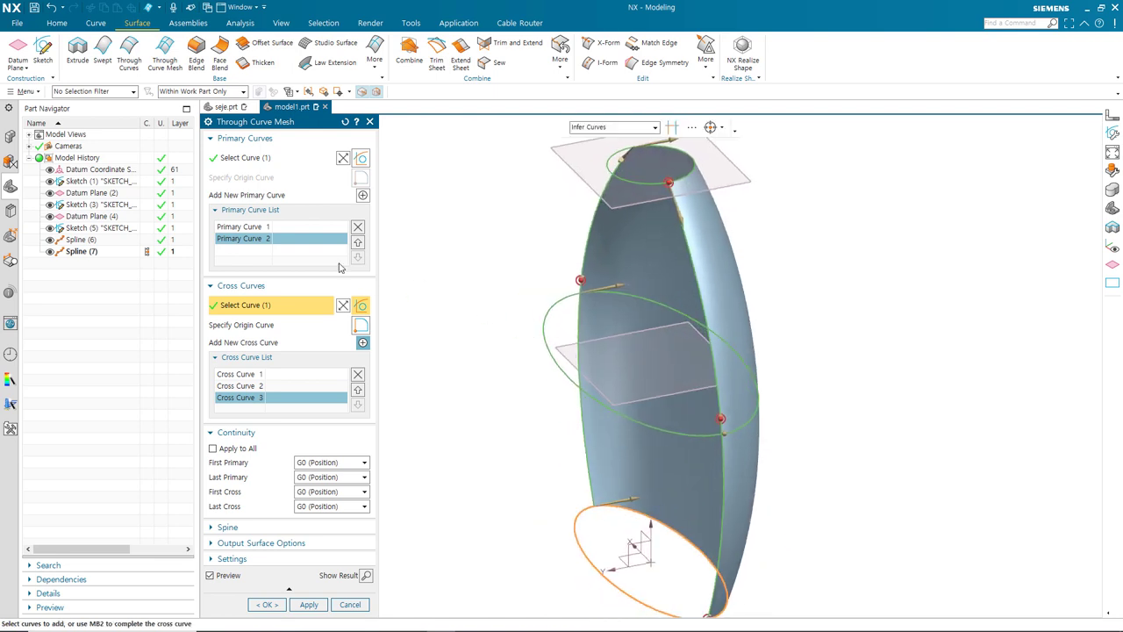
left_click(254, 227)
left_click(244, 239)
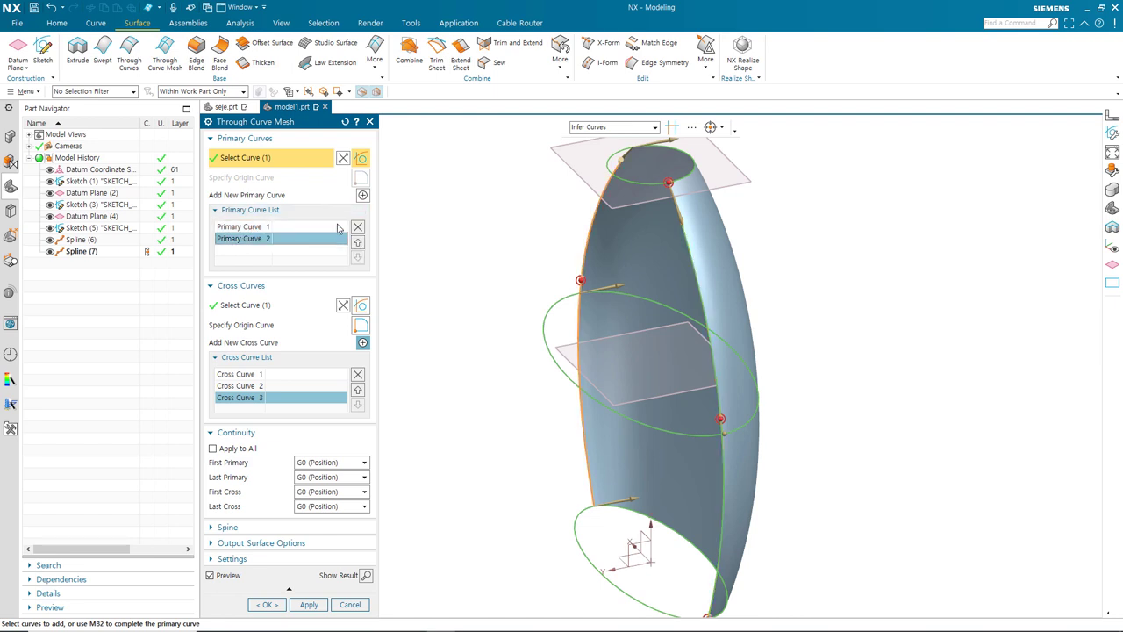
left_click(362, 194)
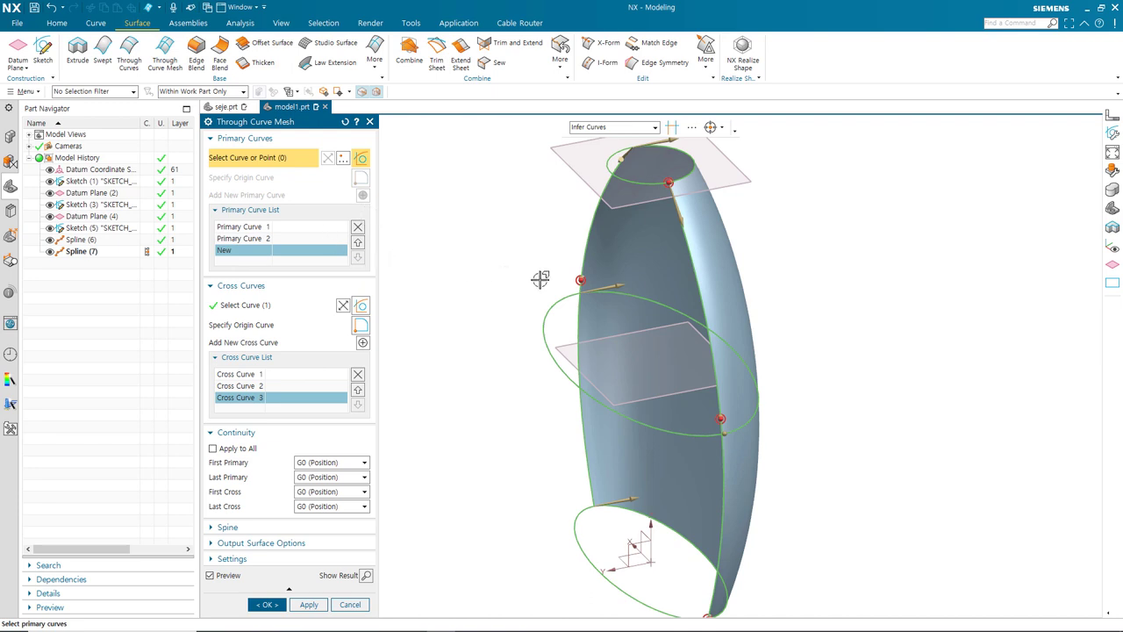
left_click(687, 237)
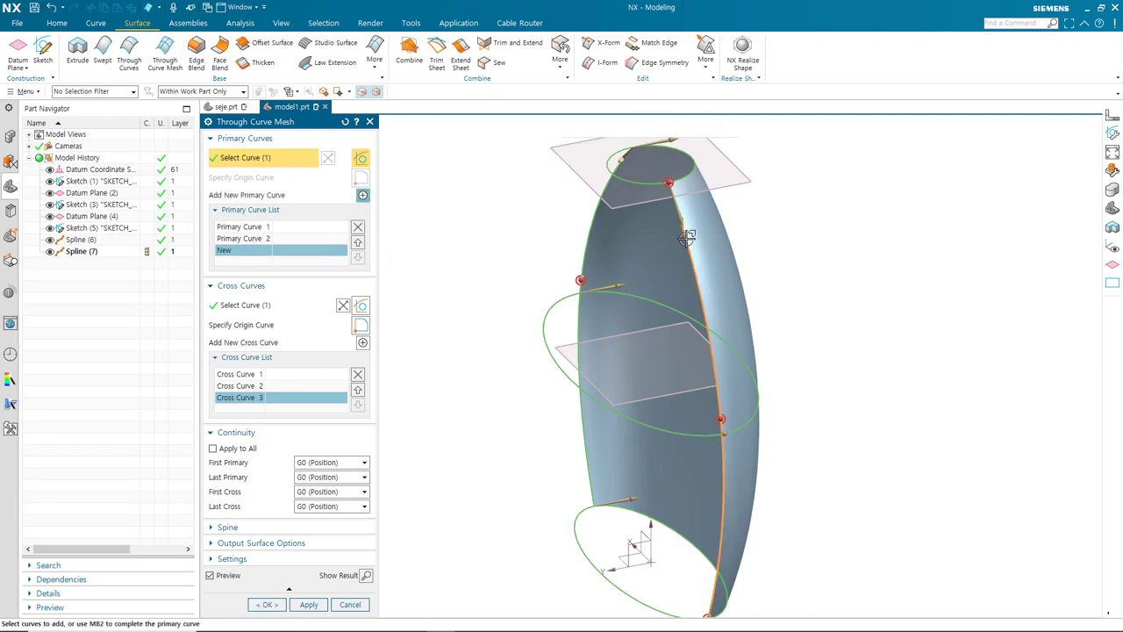
middle_click_drag(830, 436, 794, 430)
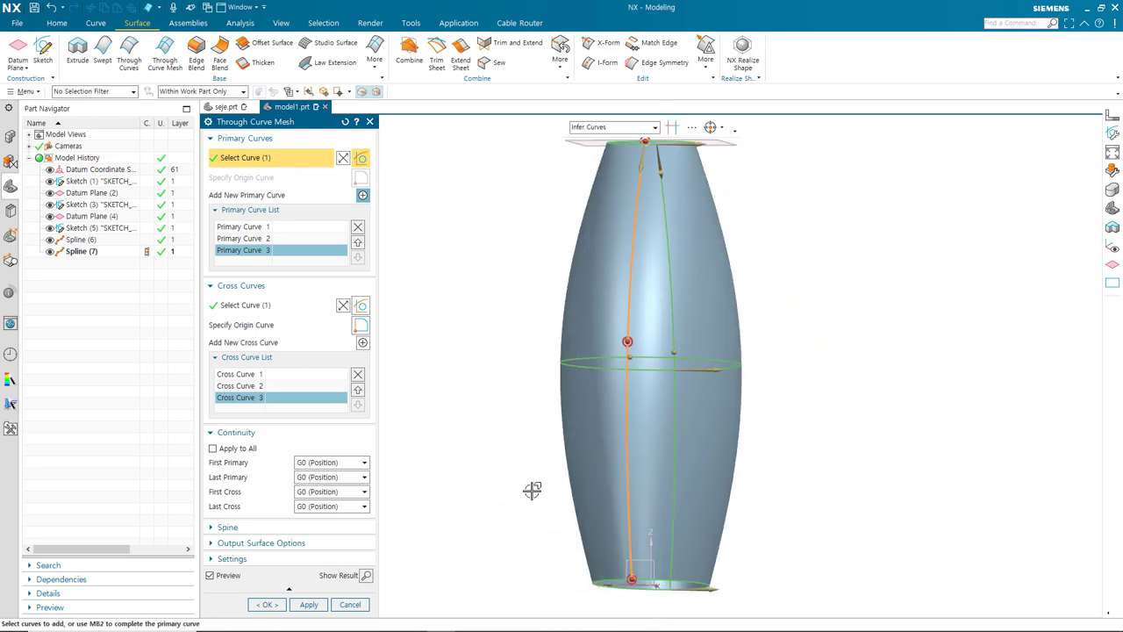
left_click(266, 604)
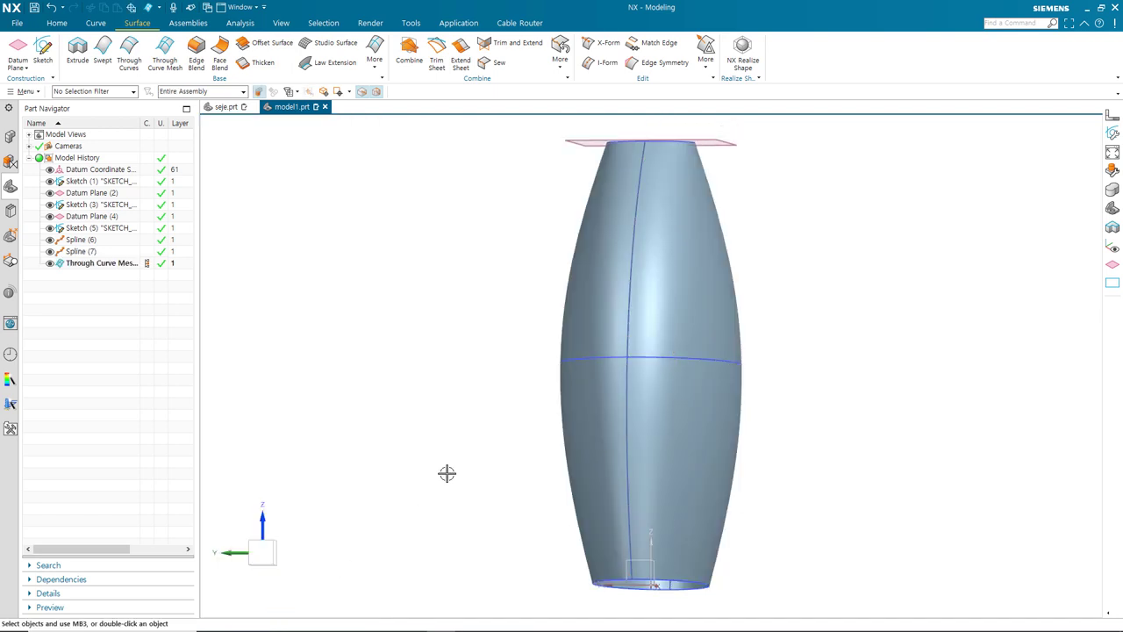
- Hide all datums and sketches using Show and Hide, and close the dialog
key("Home")
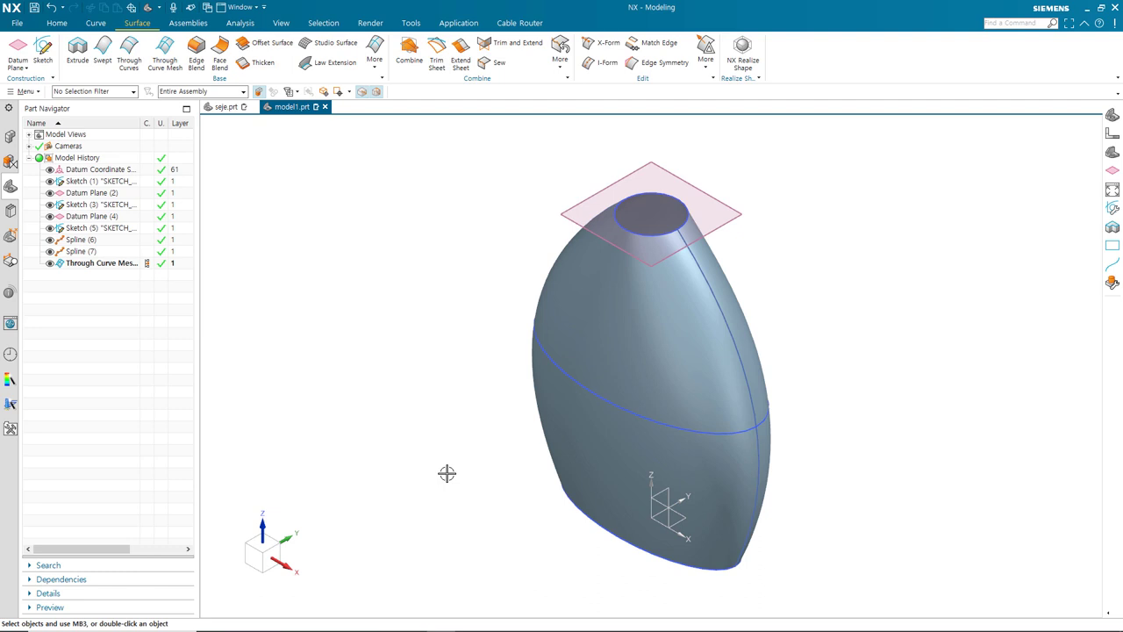
middle_click_drag(604, 492, 614, 438)
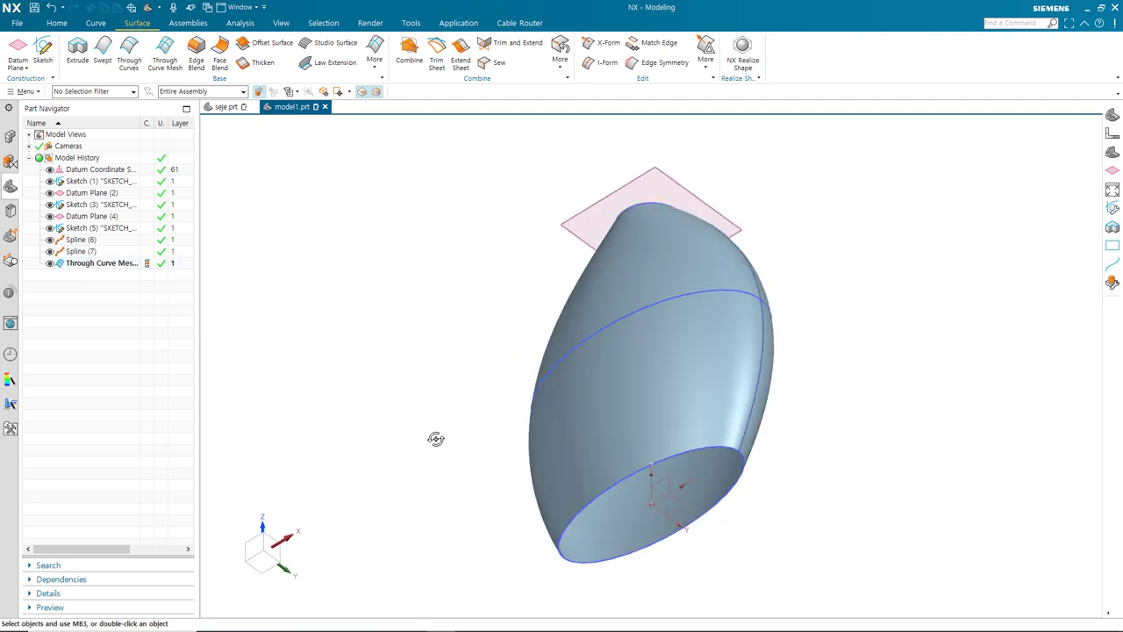
mouse_move(436, 438)
middle_mouse_down()
mouse_move(431, 419)
mouse_move(439, 434)
middle_mouse_up()
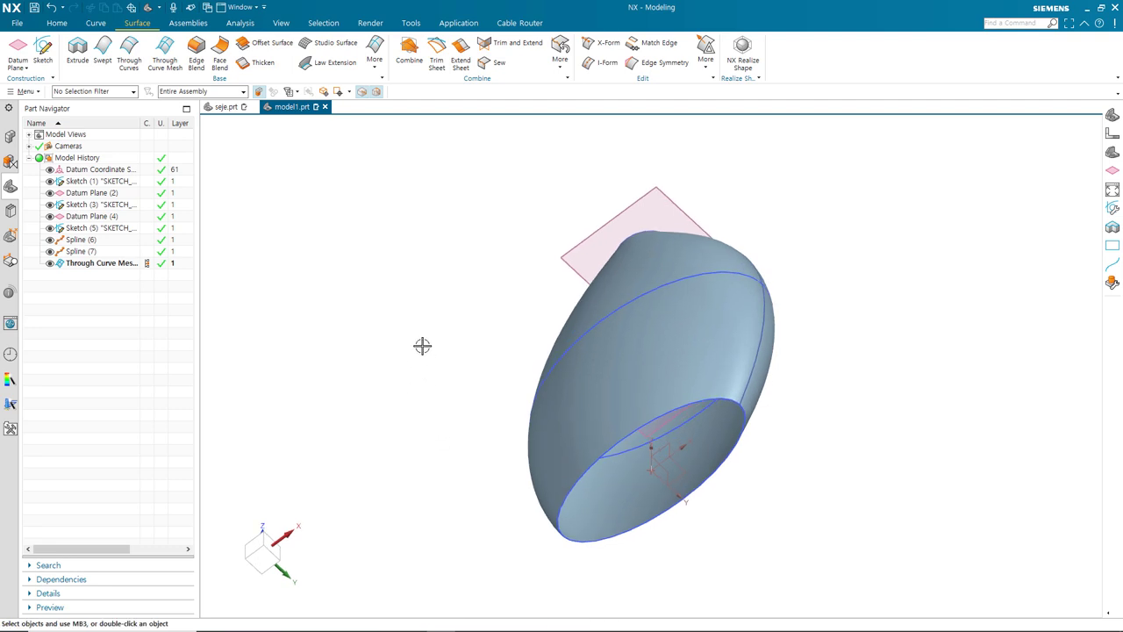
key("ctrl+w")
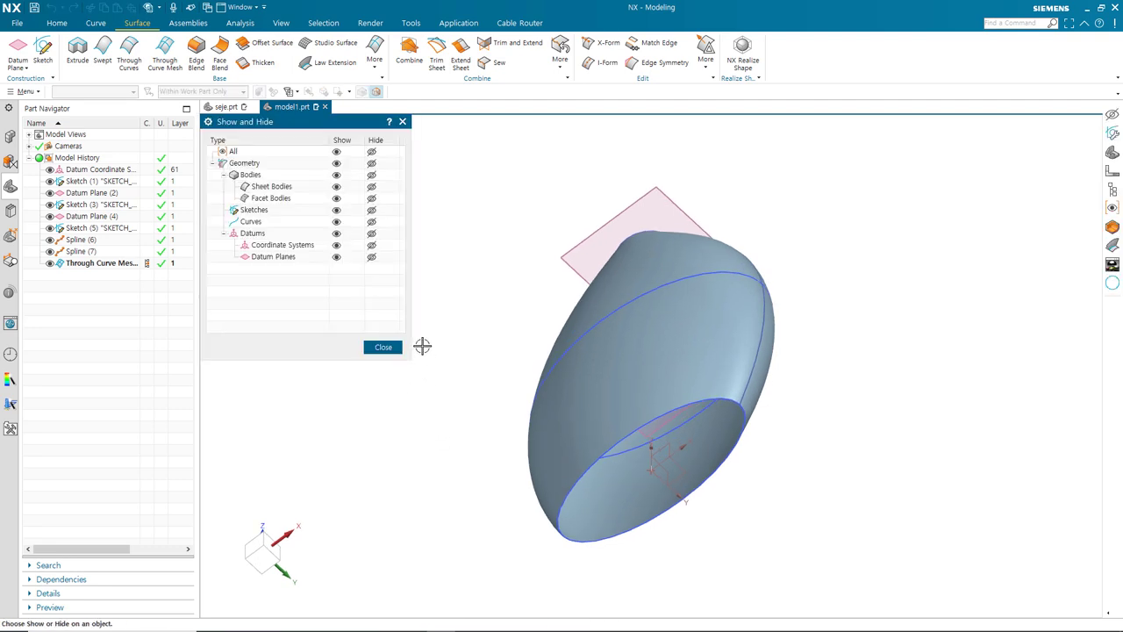
left_click(371, 233)
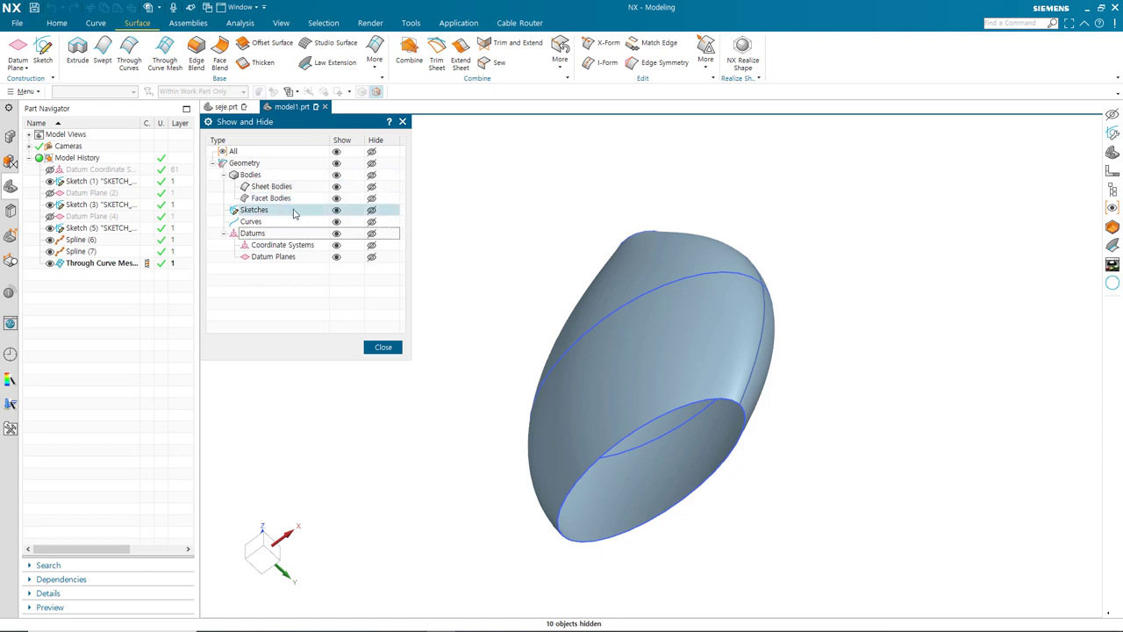
left_click(371, 210)
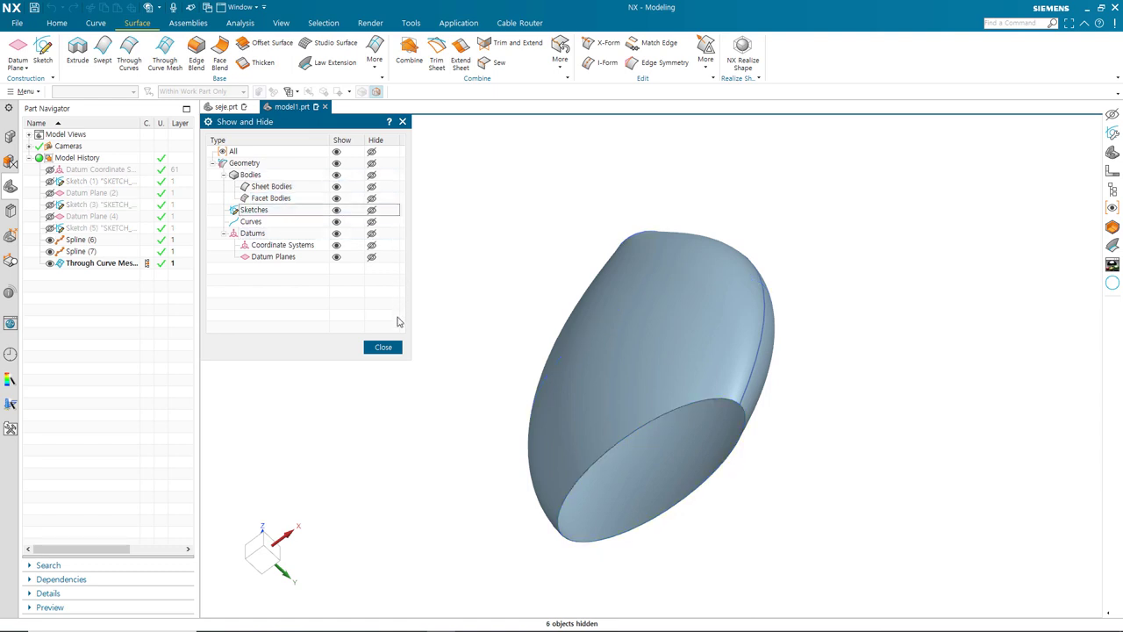
left_click(396, 346)
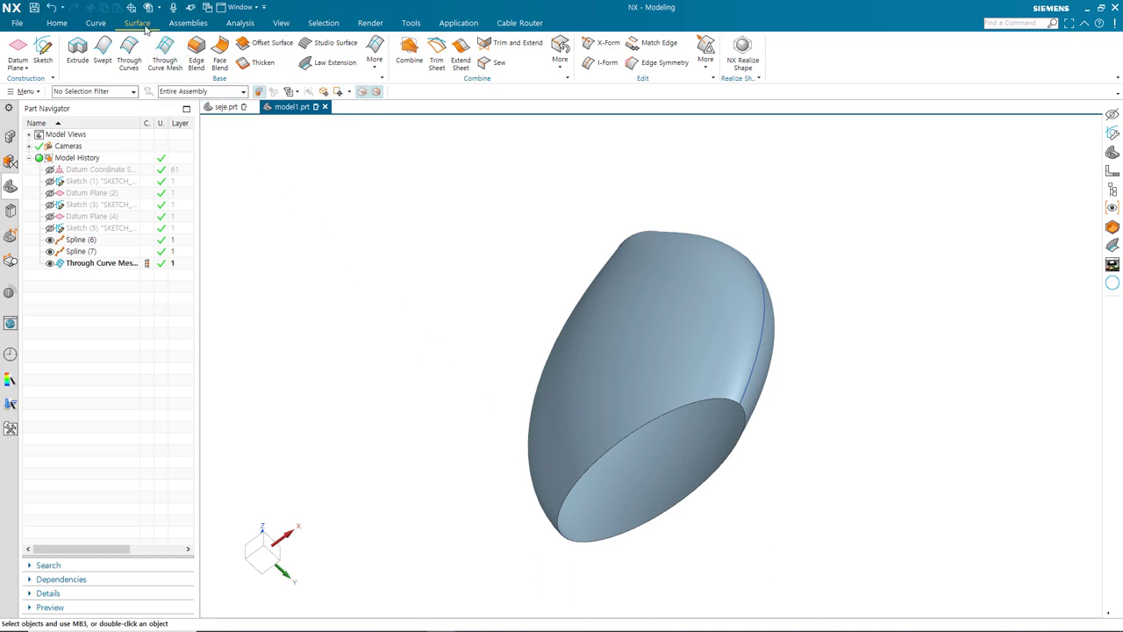
- Start a Trimmed N-Sided Surface with its settings reset and select the bottle's open base edge as the outer loop
left_click(378, 65)
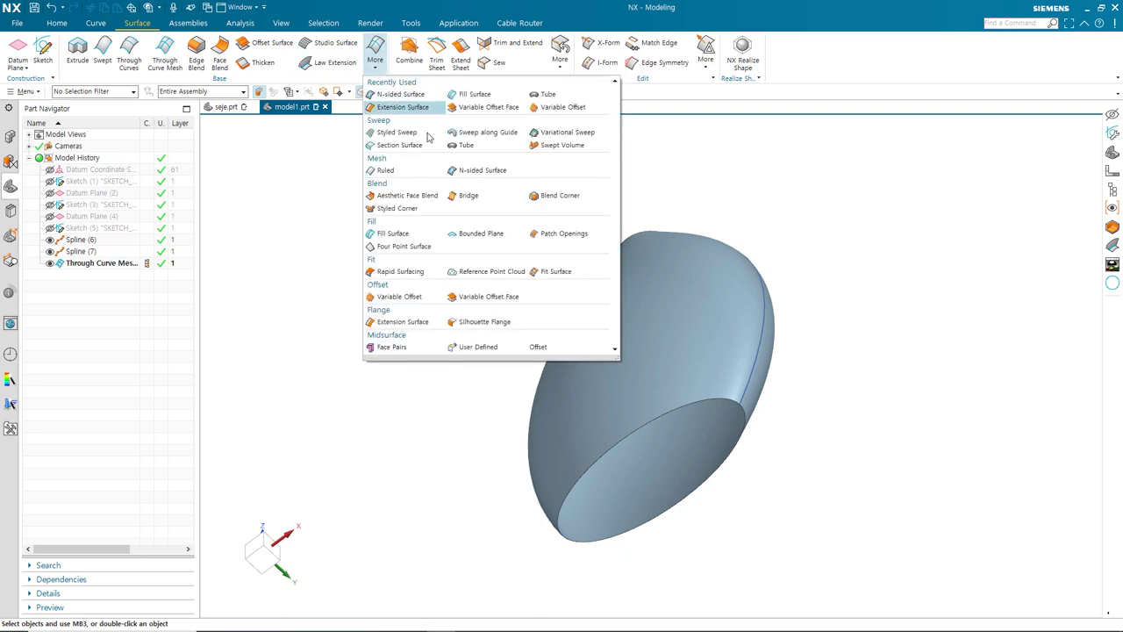
left_click(470, 170)
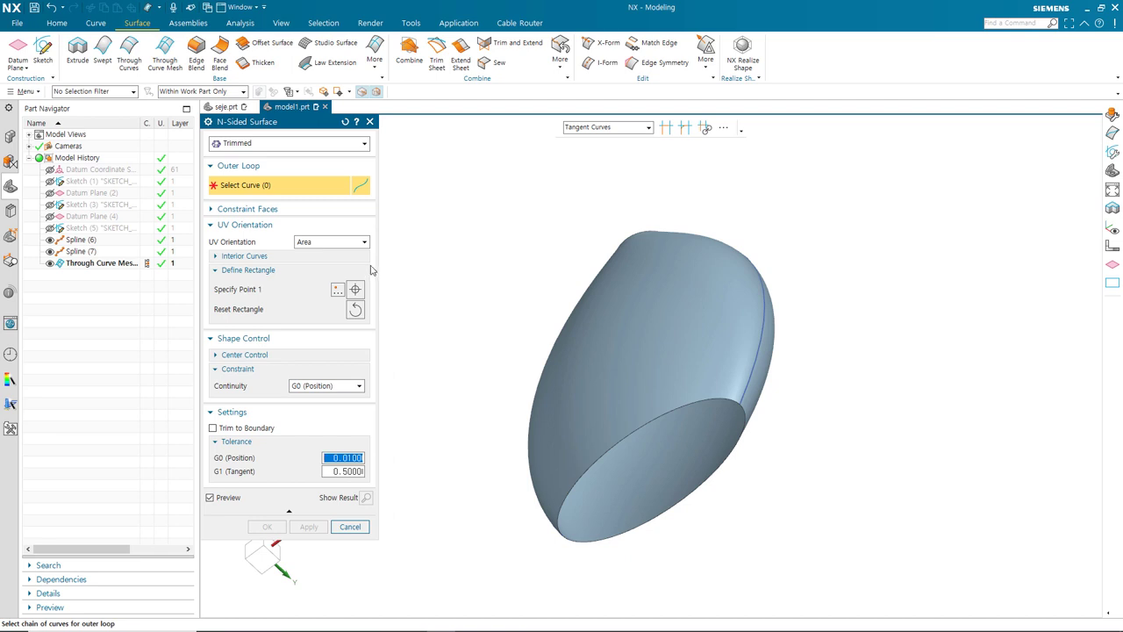
left_click(345, 121)
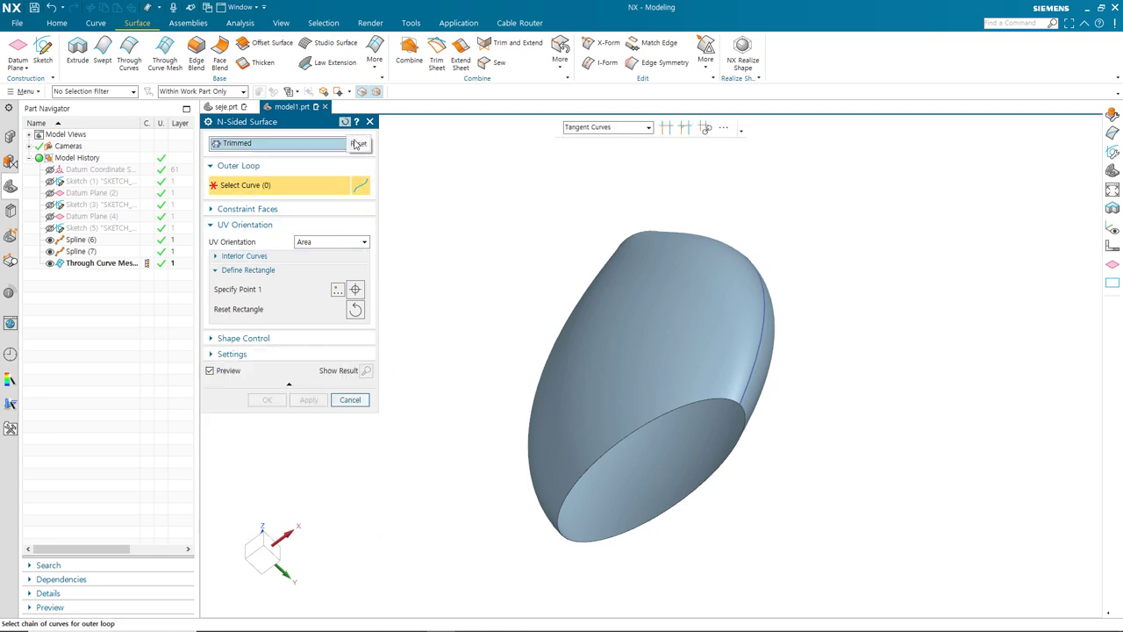
left_click(631, 433)
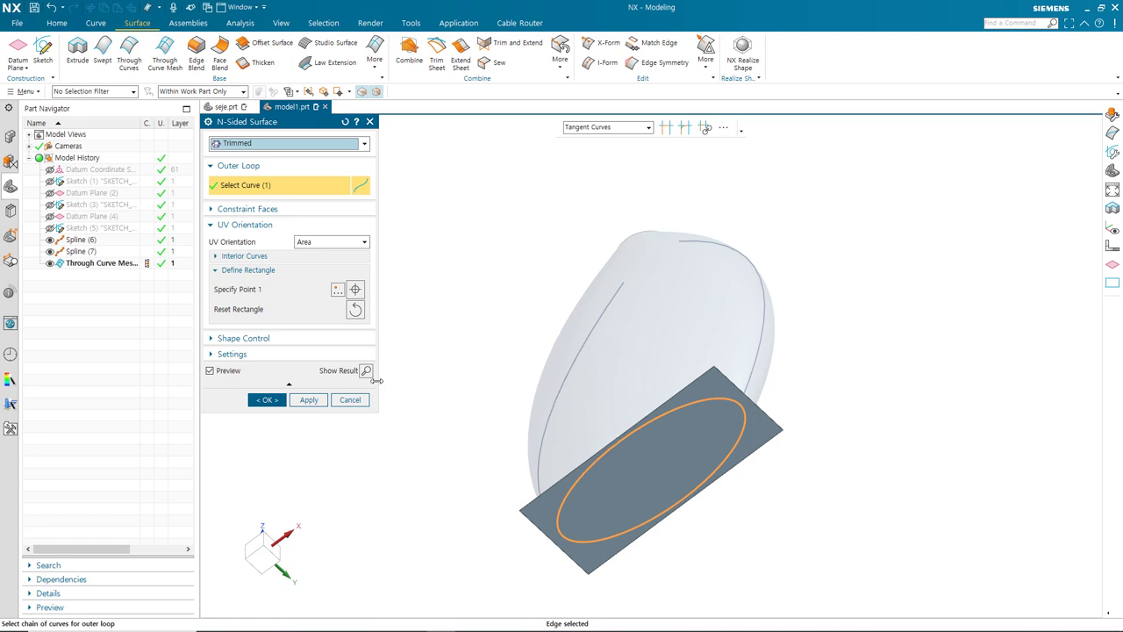
left_click(367, 371)
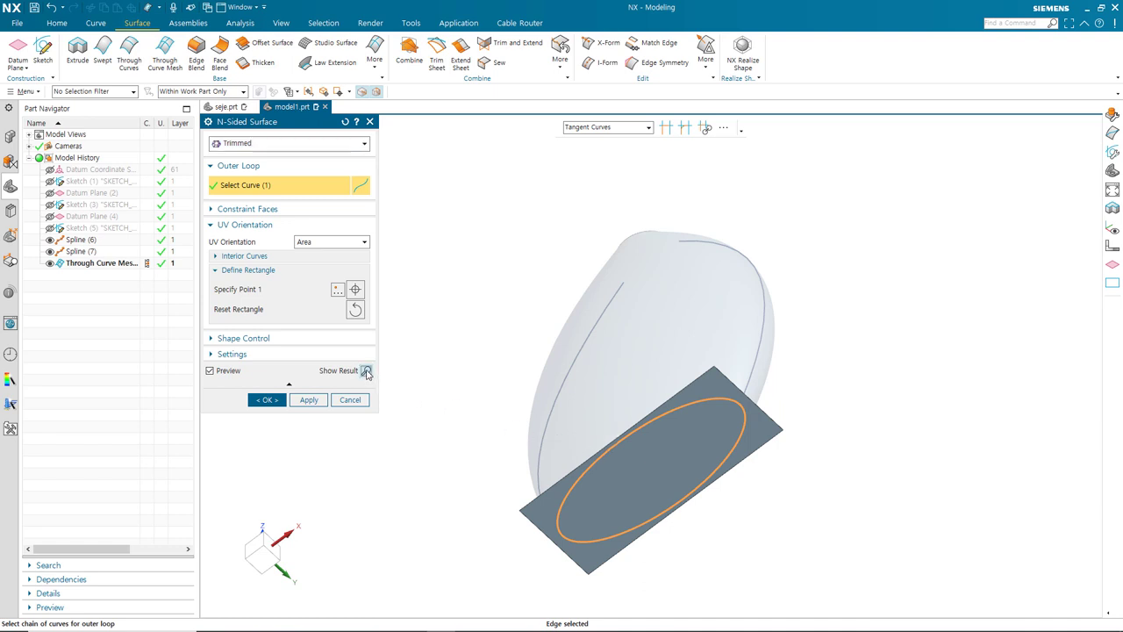
left_click(367, 371)
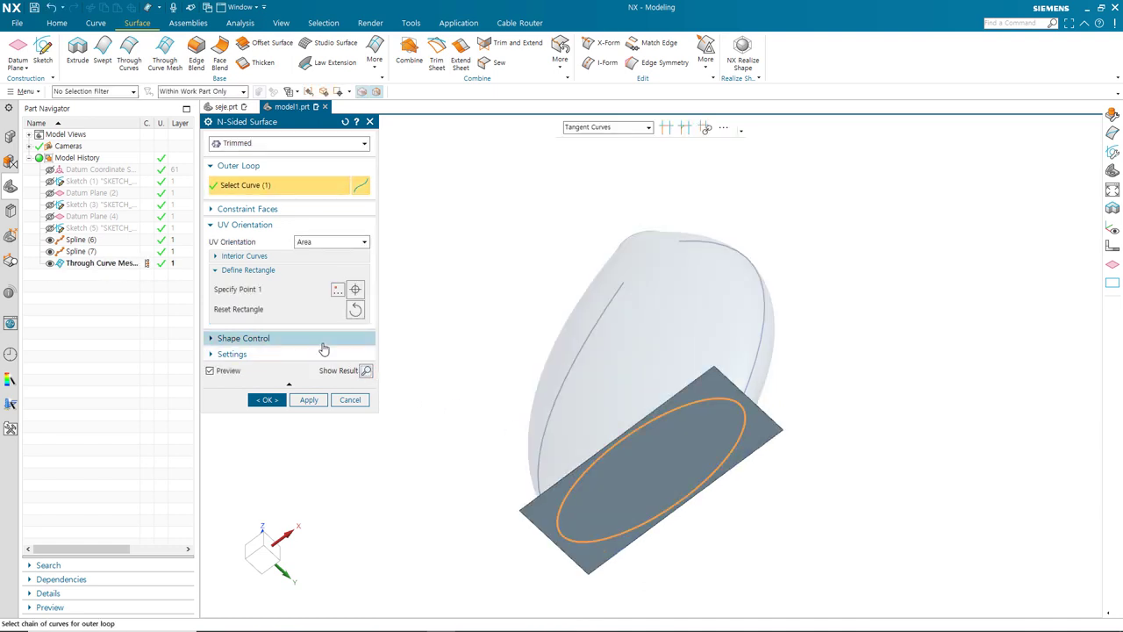
- Enable Trim to Boundary for the base surface and create it
left_click(211, 340)
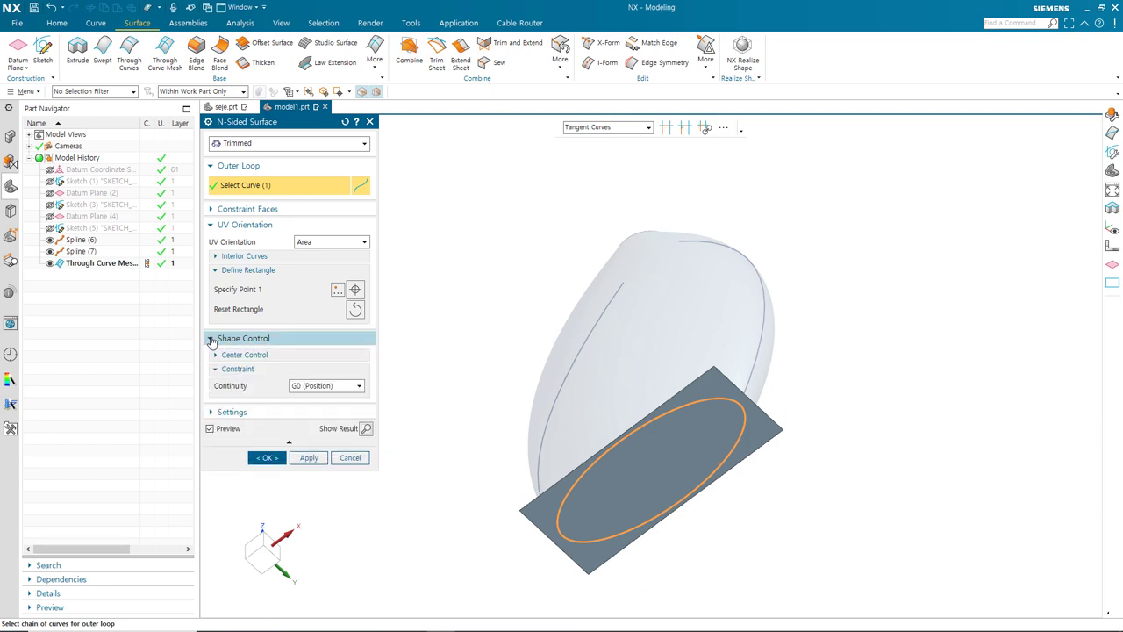
left_click(219, 411)
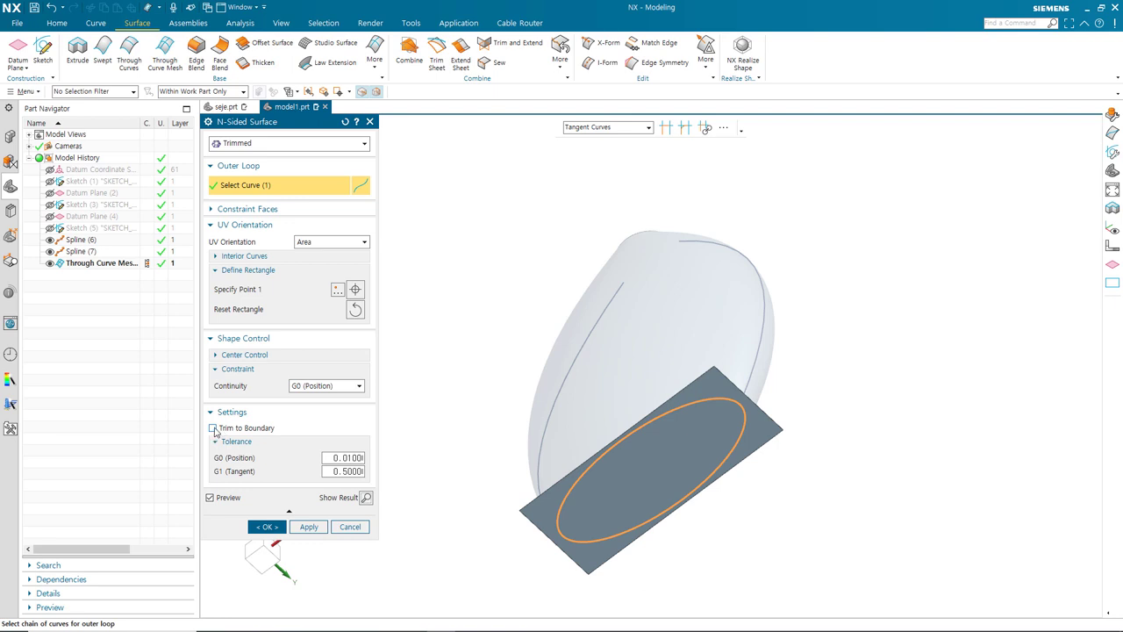
left_click(213, 428)
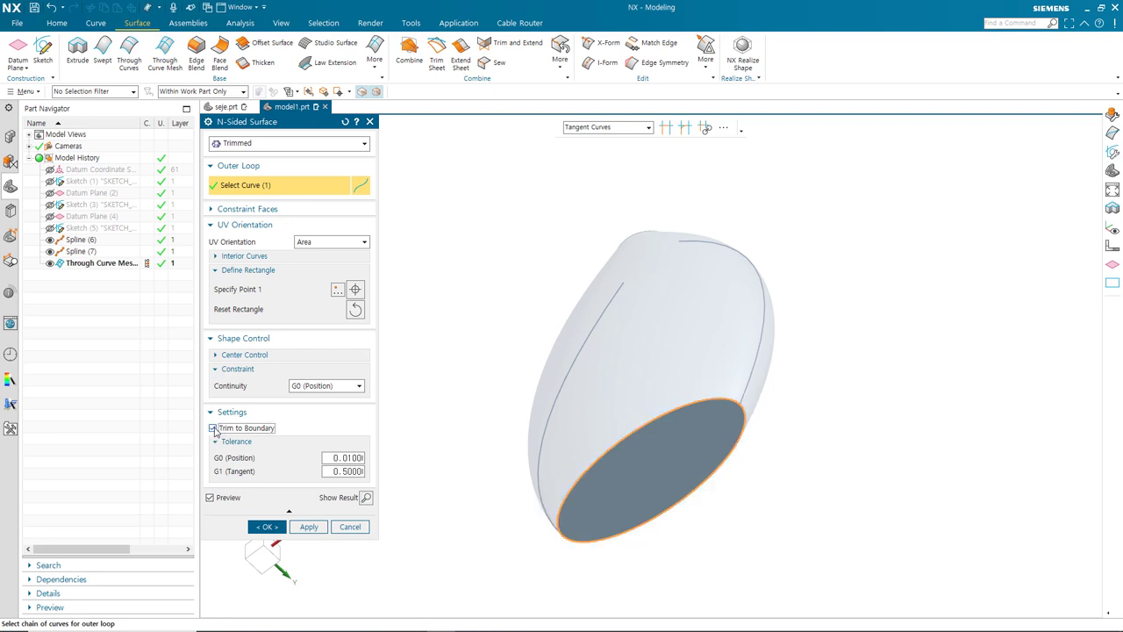
left_click(268, 527)
- Start a Law Extension with its settings reset, set its type to Vector and select the bottle's upper circular edge
mouse_move(777, 512)
middle_mouse_down()
mouse_move(805, 495)
mouse_move(770, 524)
mouse_move(776, 579)
middle_mouse_up()
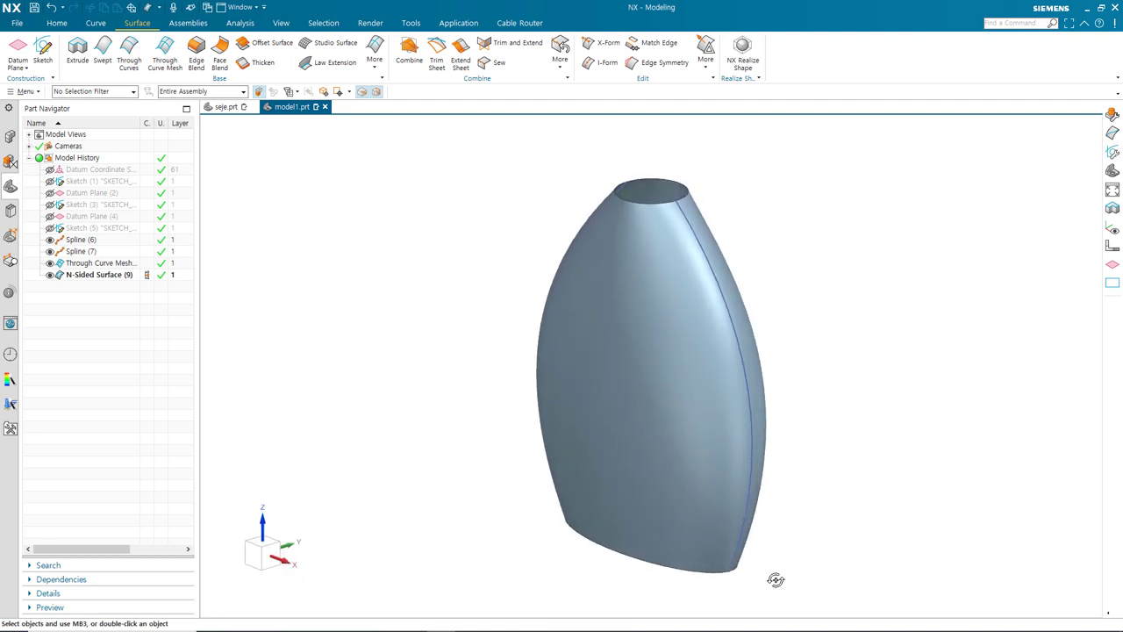
middle_click_drag(758, 458, 794, 492, "shift")
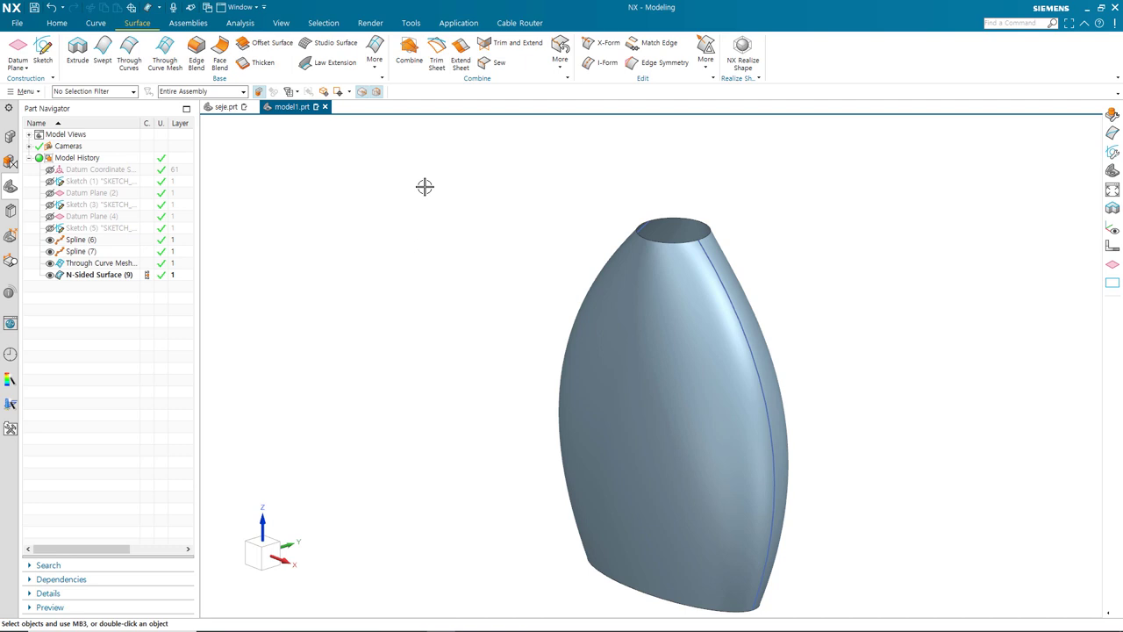
left_click(333, 63)
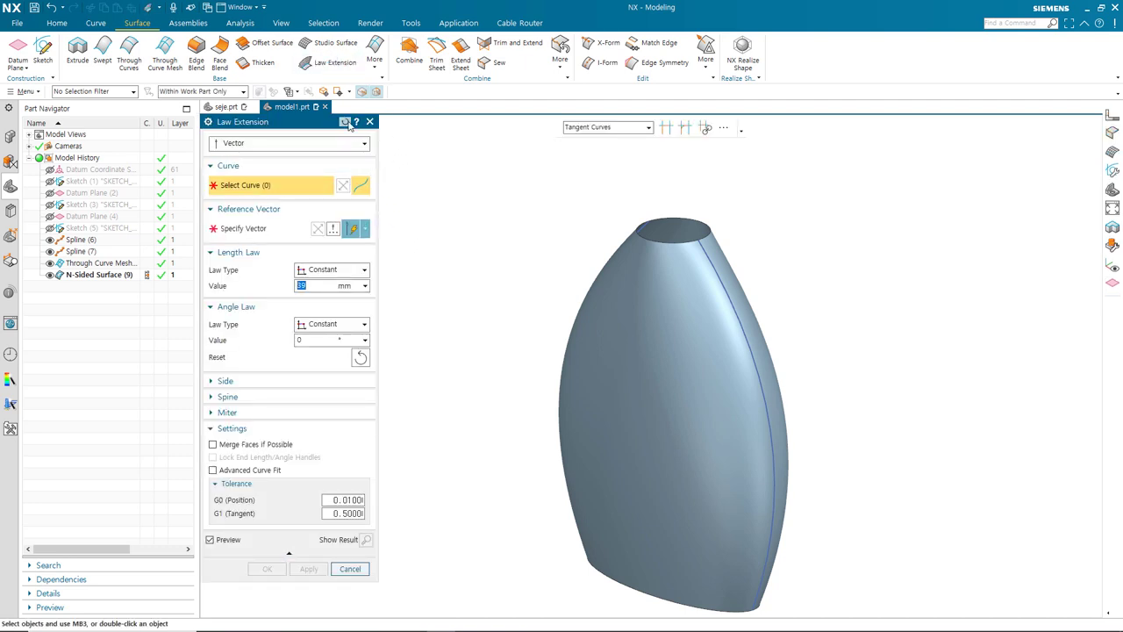
left_click(347, 122)
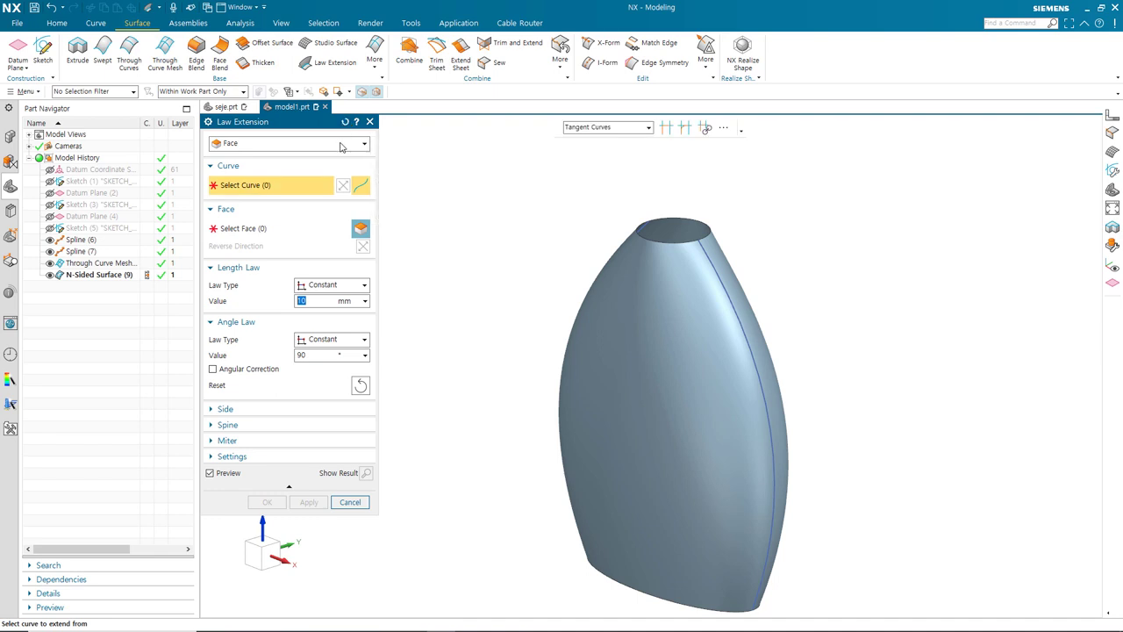
left_click(338, 144)
left_click(268, 166)
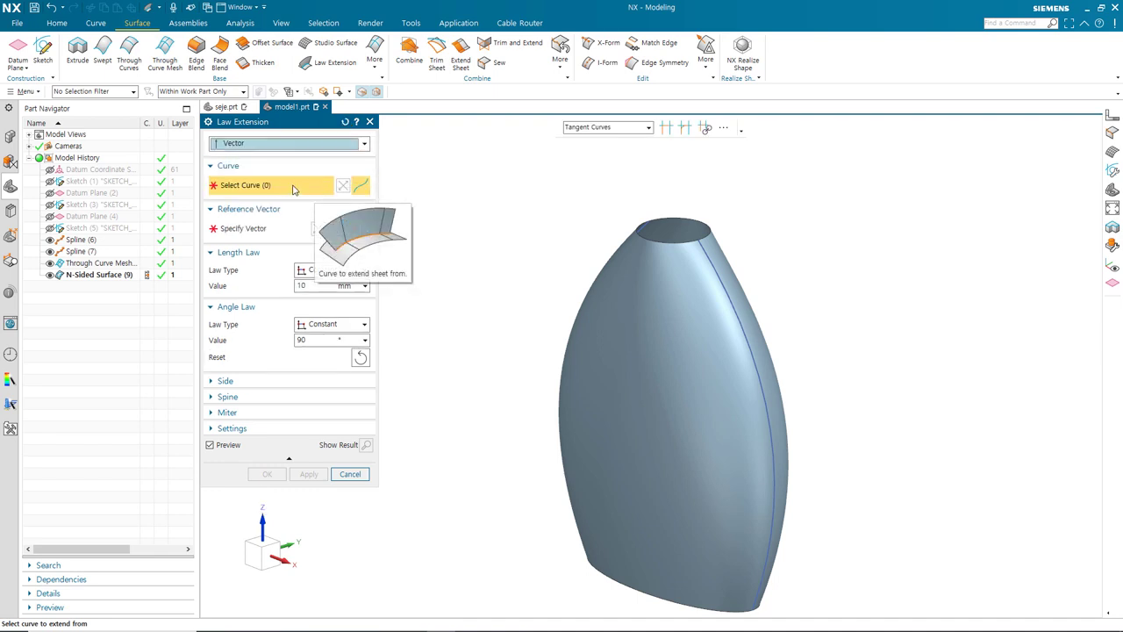
left_click(664, 237)
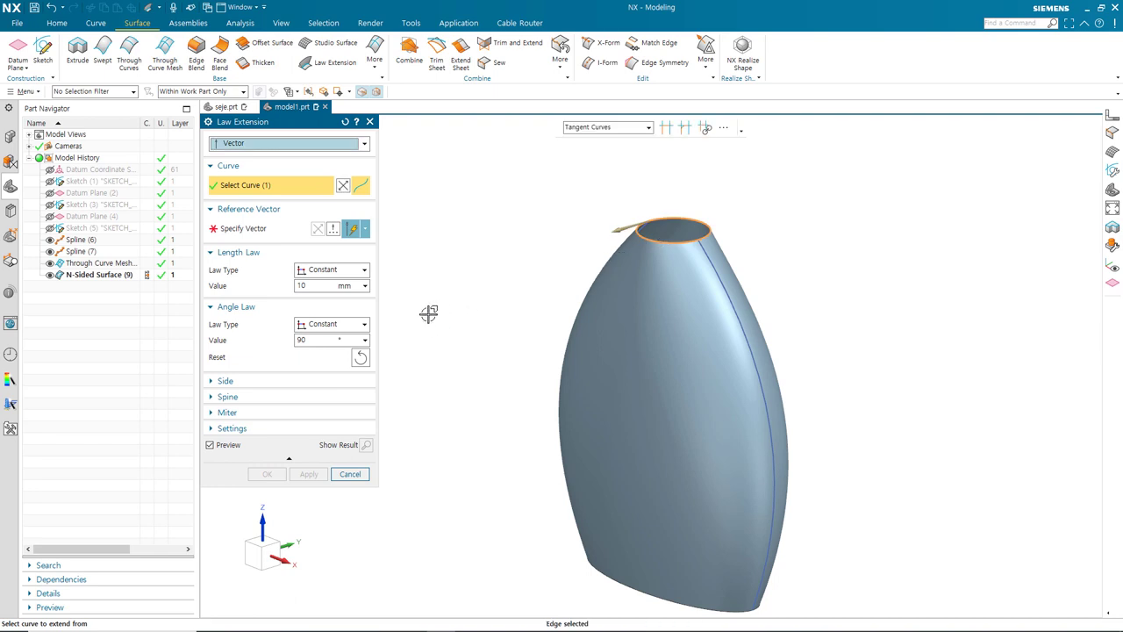
- Set the law extension's constant length to 50 mm and its reference vector to the positive Z-axis
left_click(313, 286)
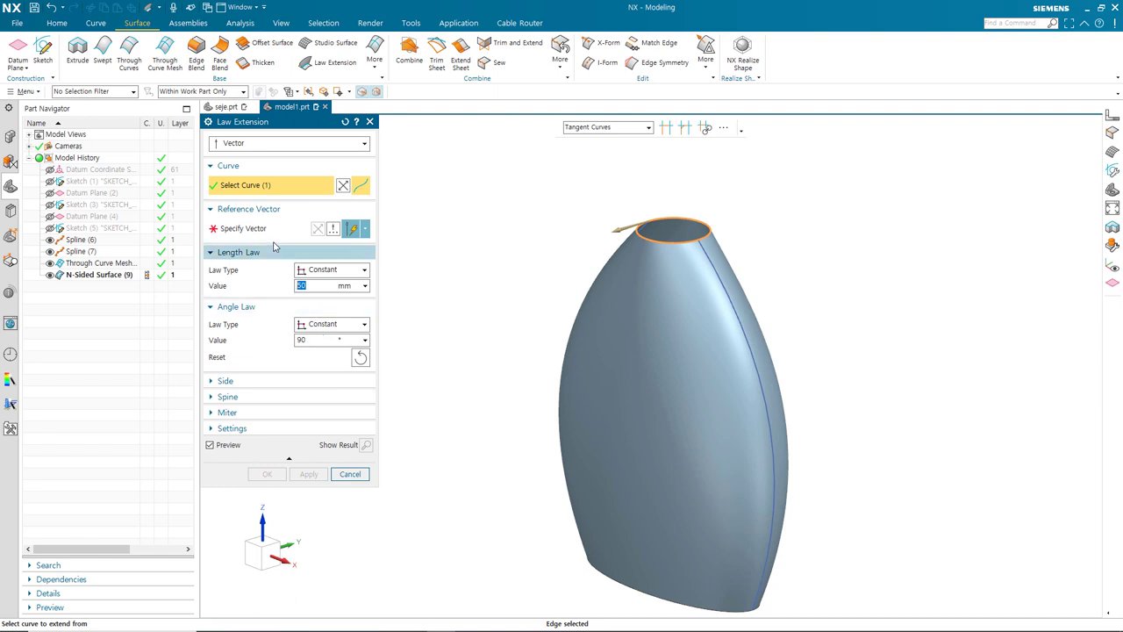
left_click(235, 230)
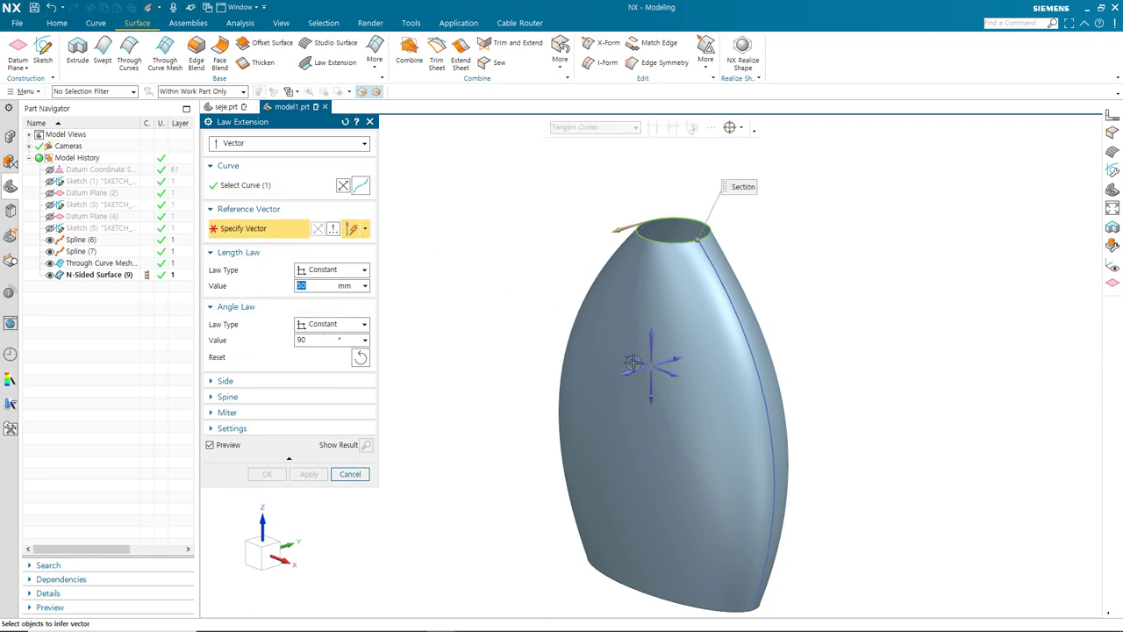
left_click(653, 339)
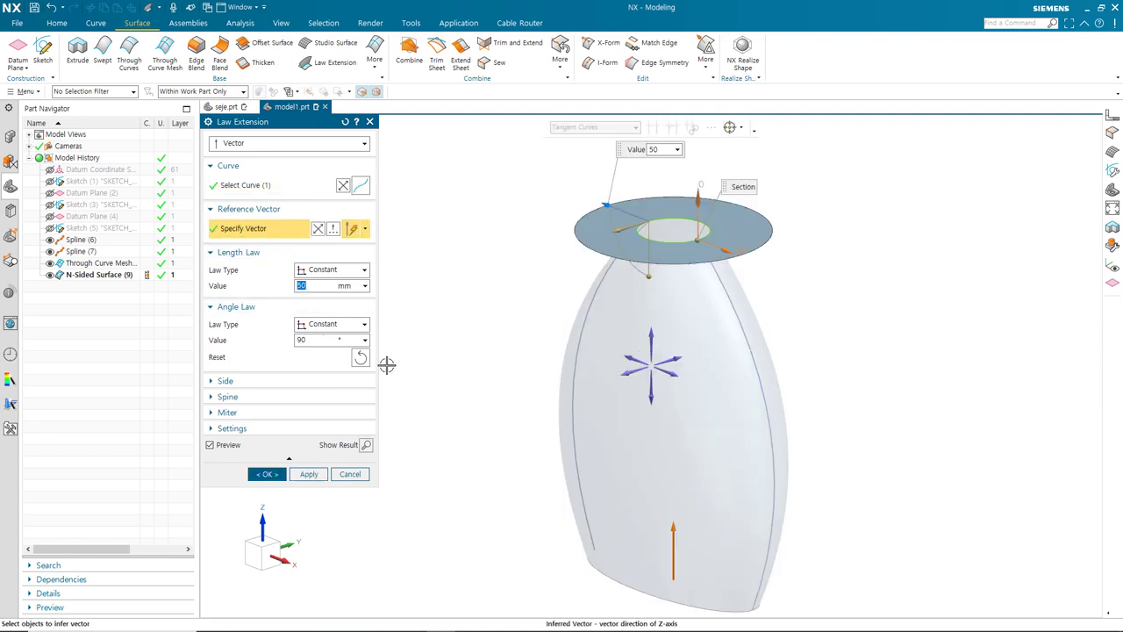
- Set the law extension's constant angle to 0° and check the neck preview from the front
left_click(306, 339)
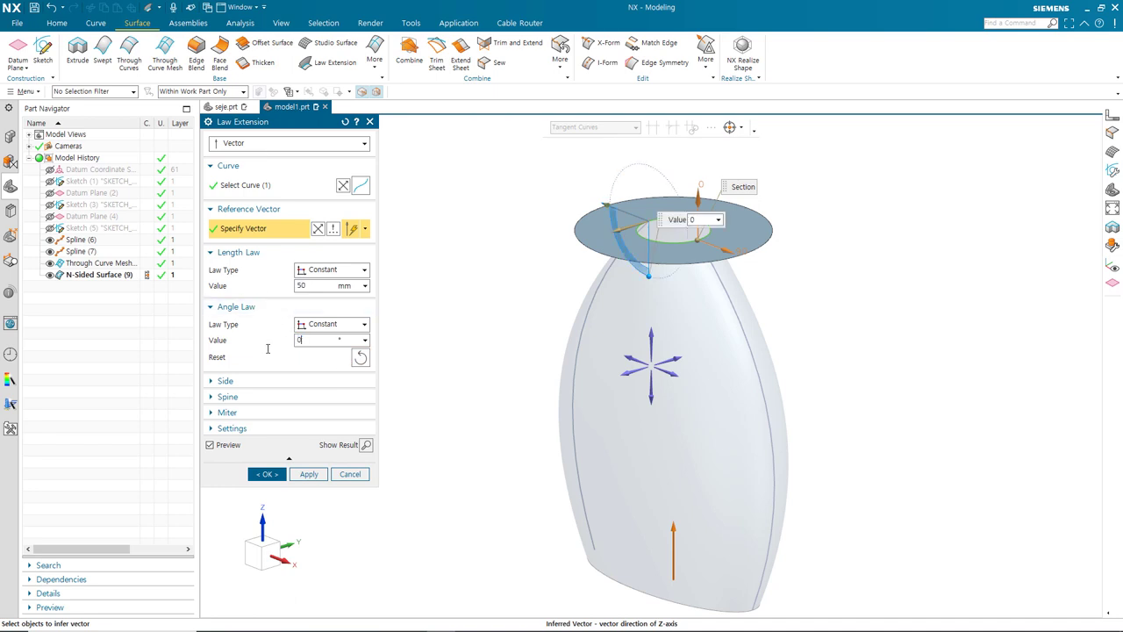
type("0")
key("Return")
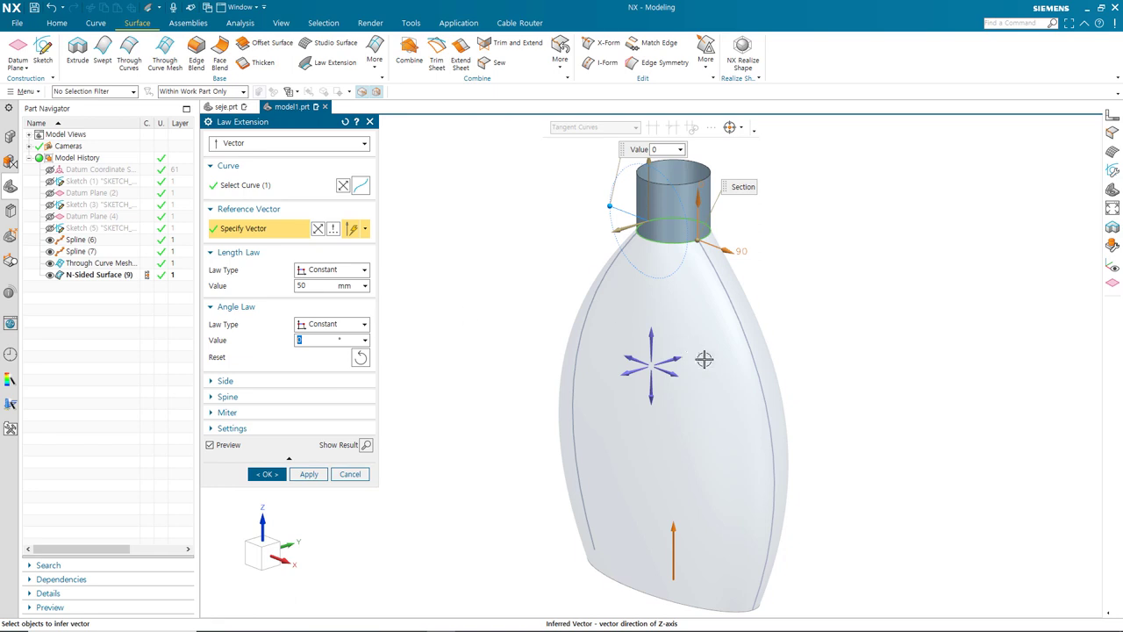
key("ctrl+alt+f")
scroll(734, 343, "up", 2)
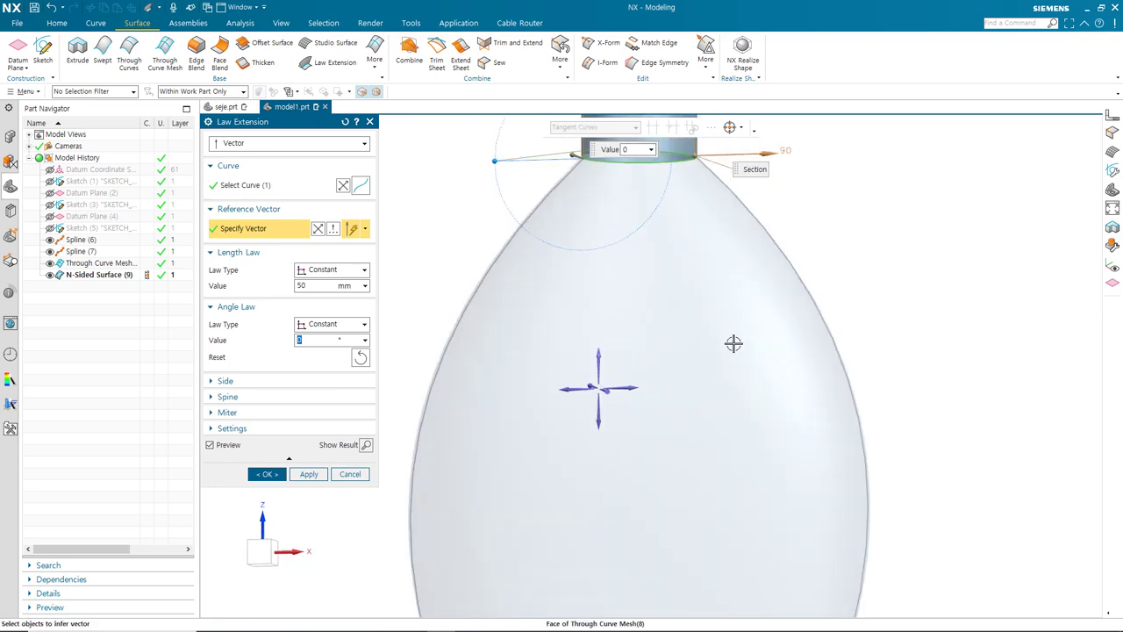
scroll(734, 343, "down", 2)
mouse_move(754, 381)
middle_mouse_down()
mouse_move(728, 370)
mouse_move(747, 381)
middle_mouse_up()
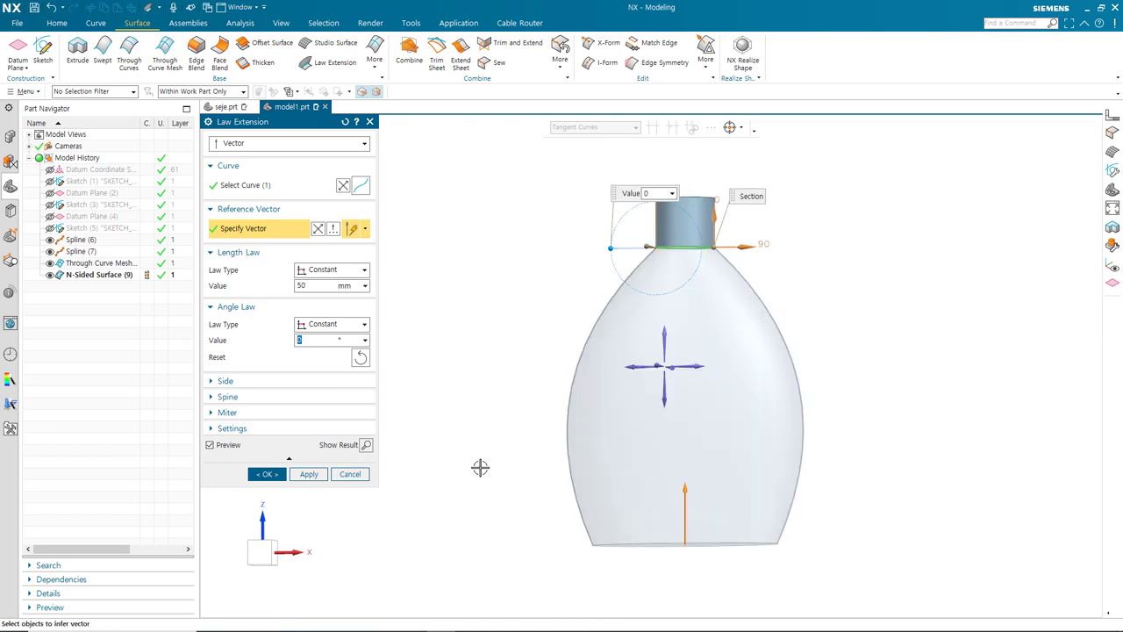
- Create the Law Extension neck and hide both spline curves
left_click(267, 473)
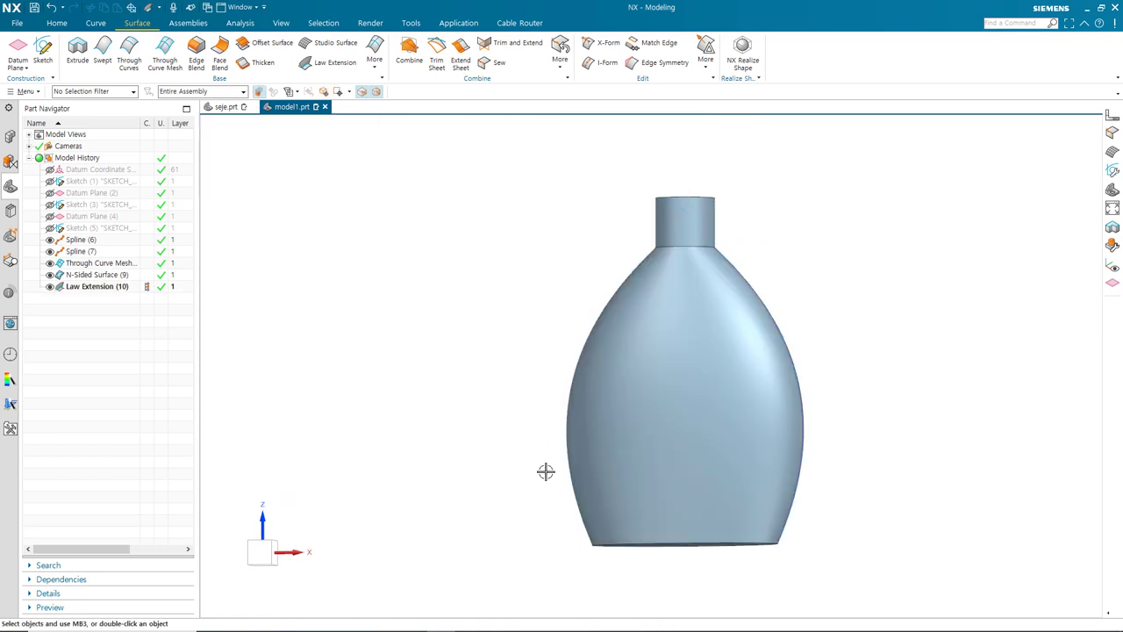
middle_click_drag(732, 472, 693, 496)
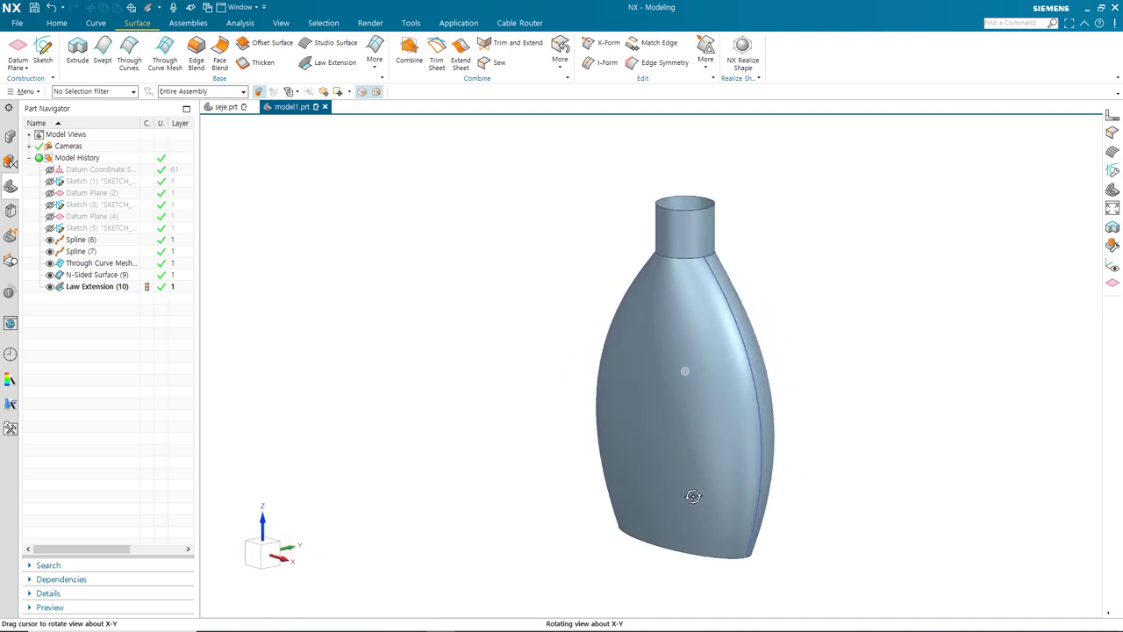
middle_click_drag(719, 443, 737, 443, "shift")
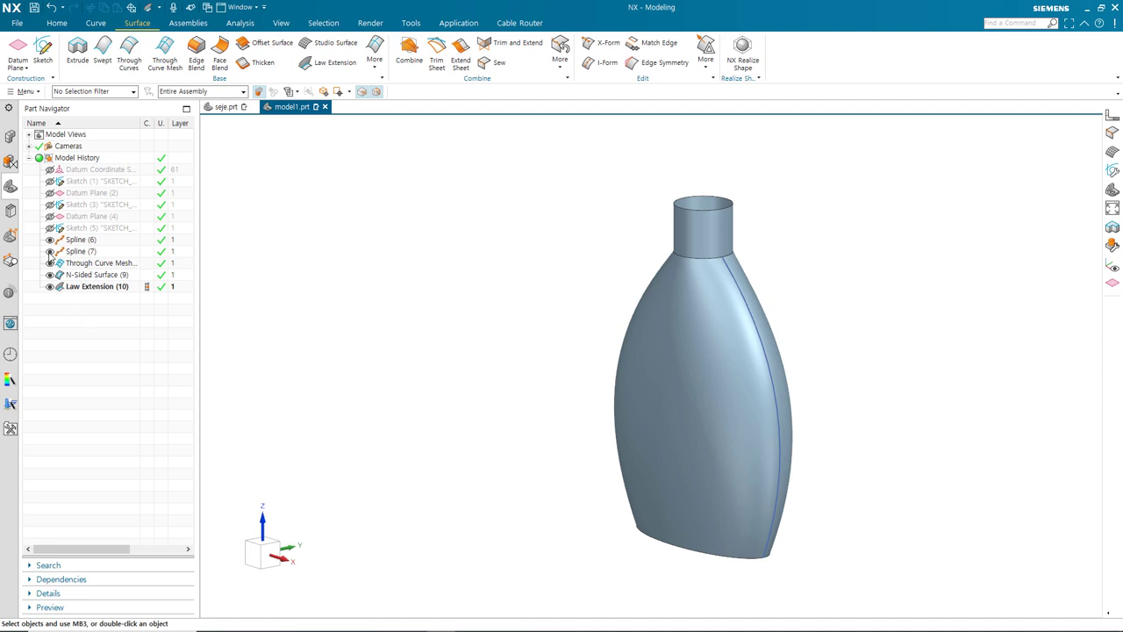
left_click(50, 251)
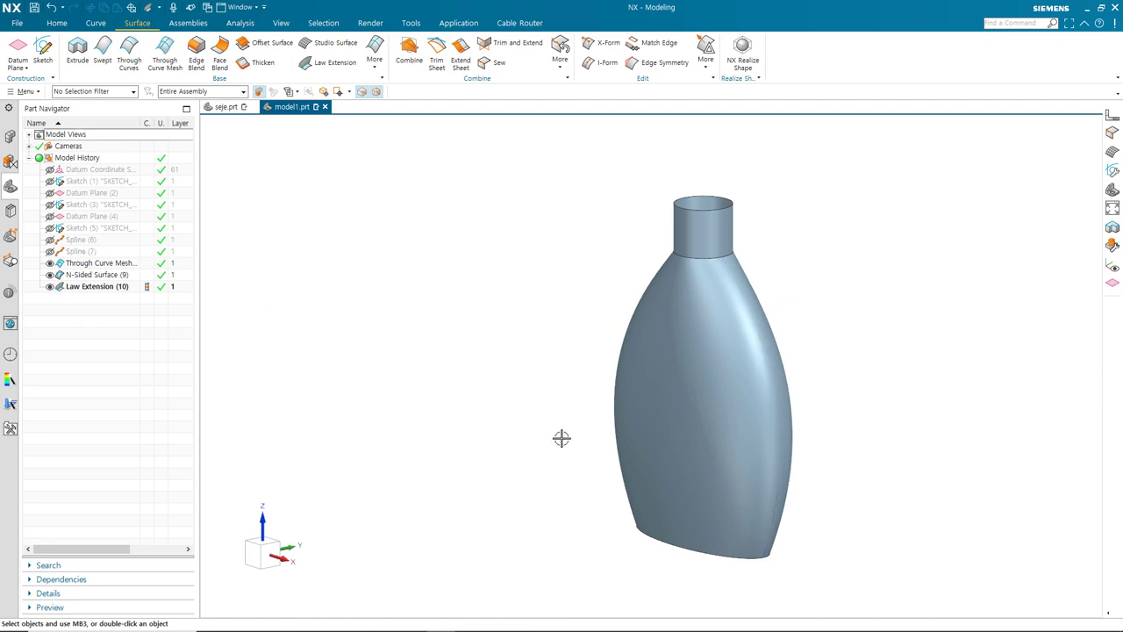
middle_click_drag(676, 470, 612, 445, "shift")
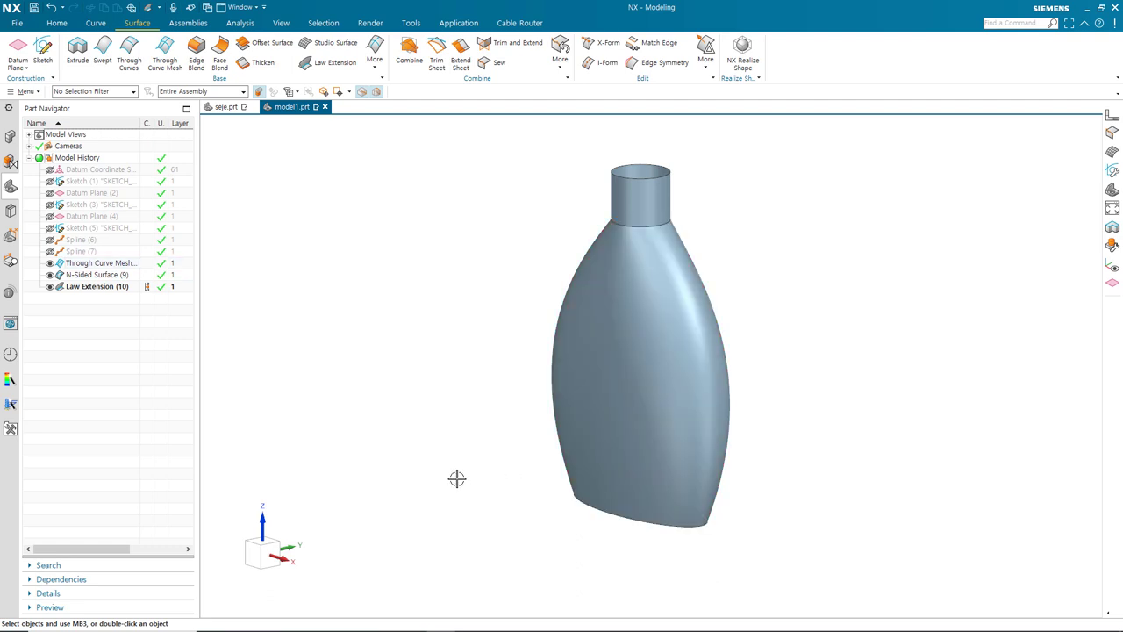
- Start a new sketch on the Front principal plane, viewed from the front
key("ctrl+alt+f")
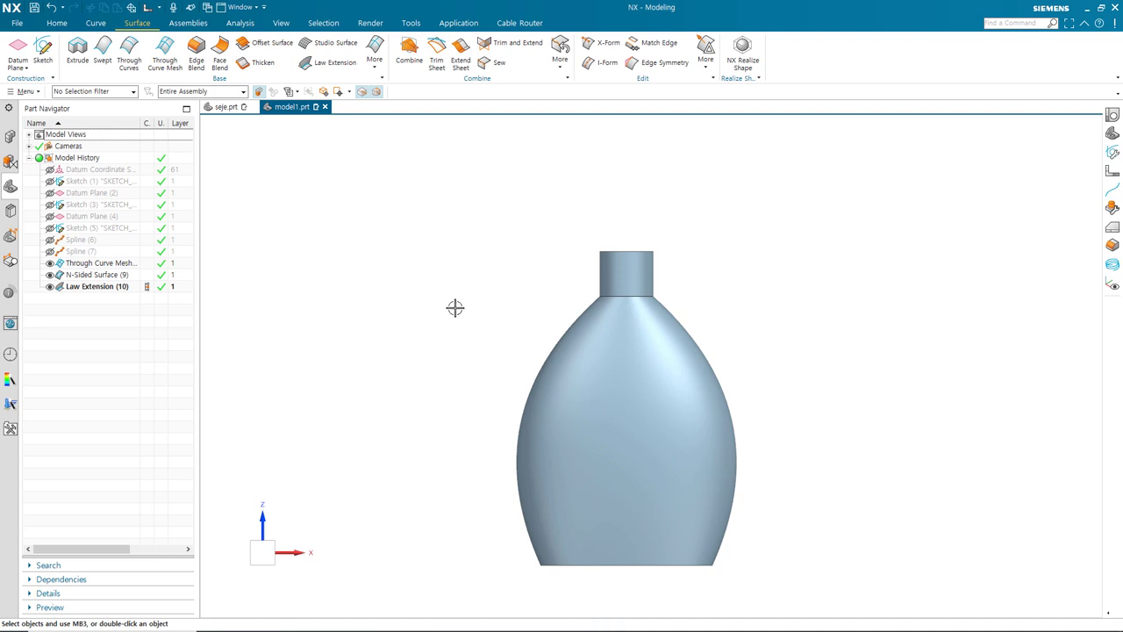
left_click(42, 53)
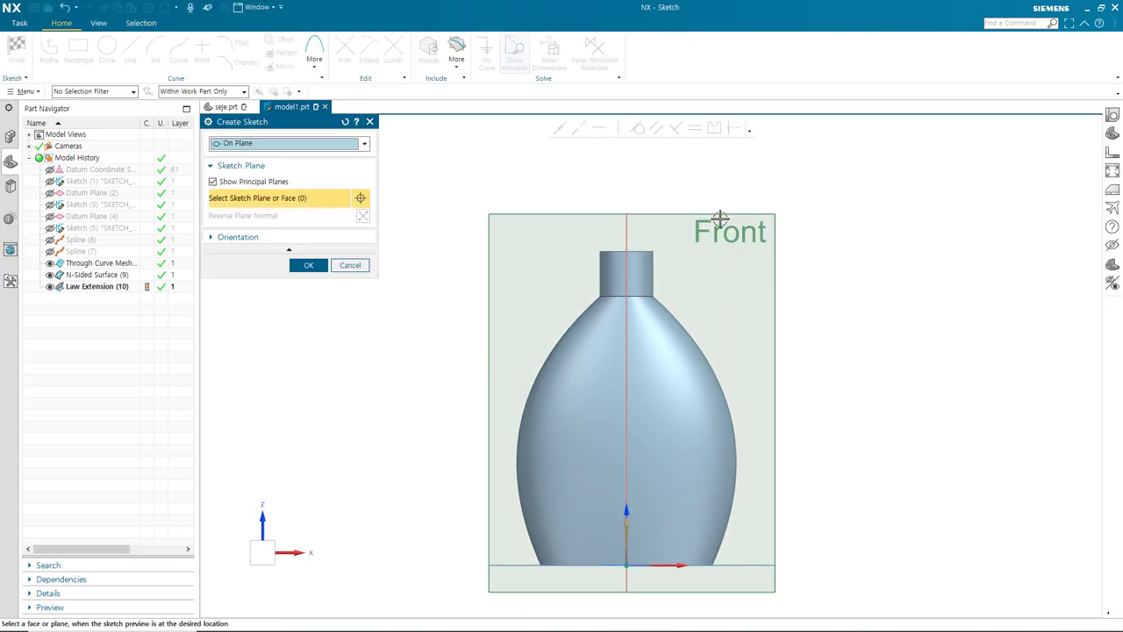
left_click(693, 226)
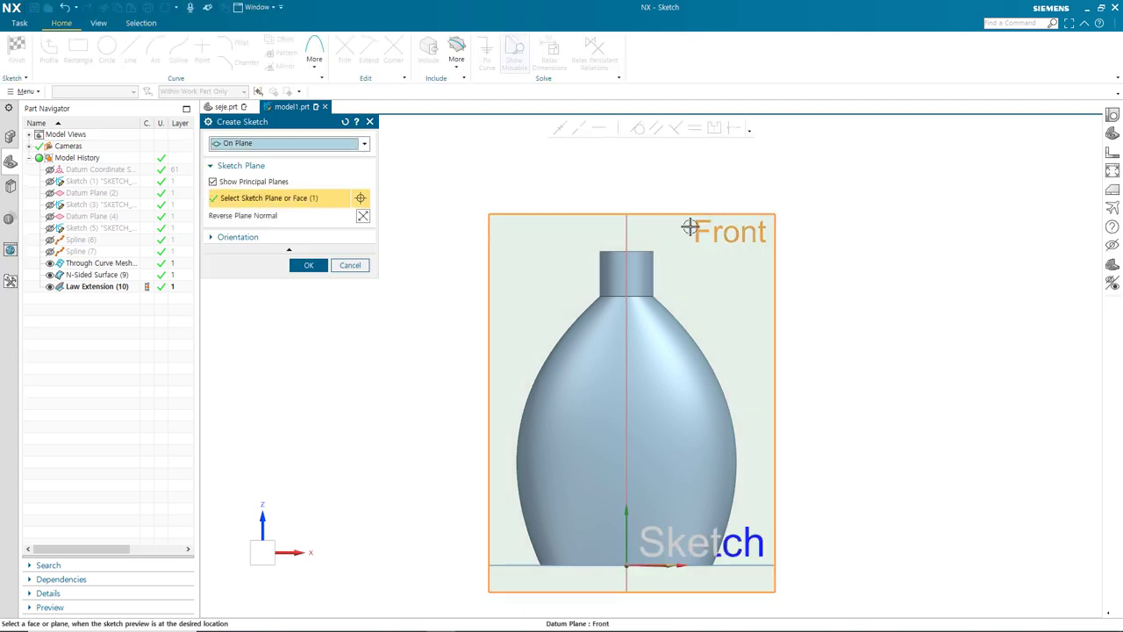
left_click(315, 268)
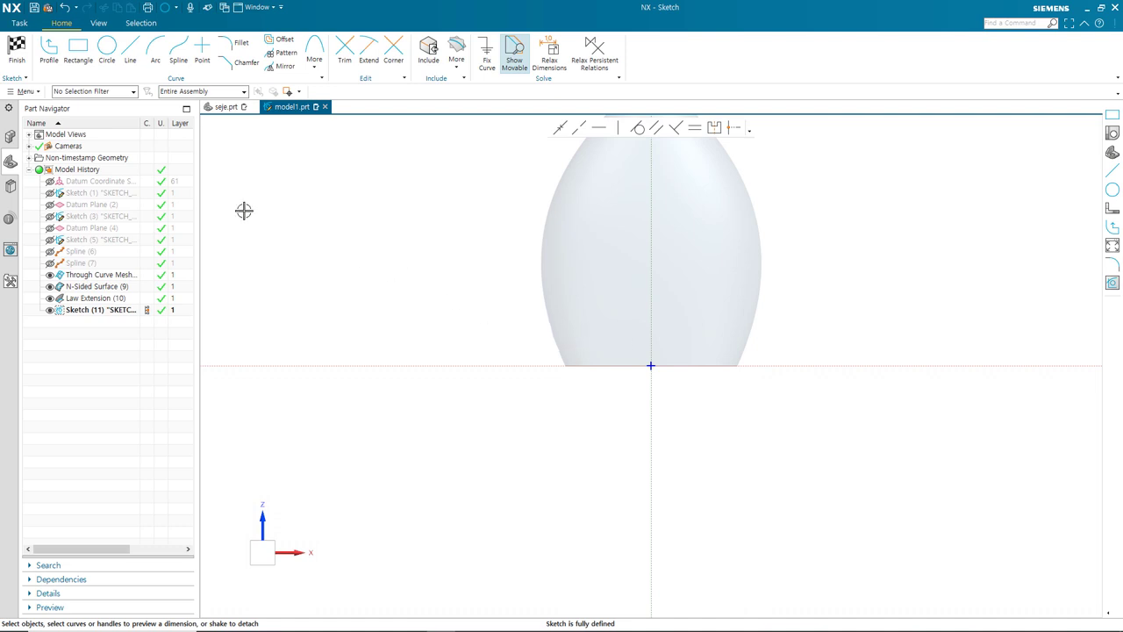
- Place an ellipse on the right half of the bottle body with a 50 mm major radius and a 25 mm minor radius
left_click(318, 64)
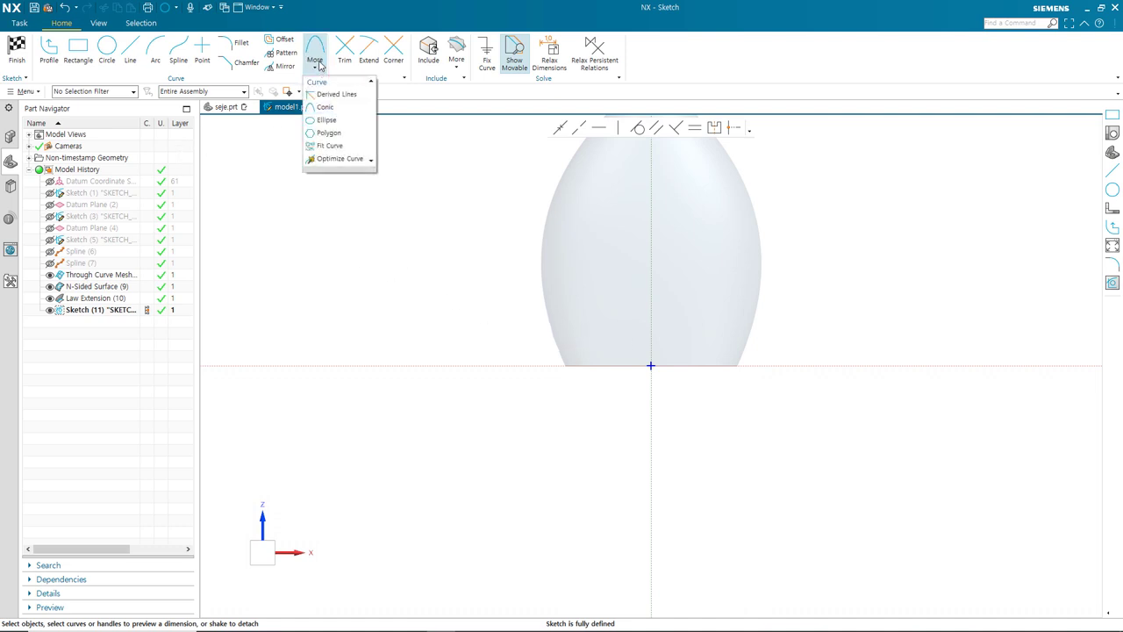
left_click(326, 120)
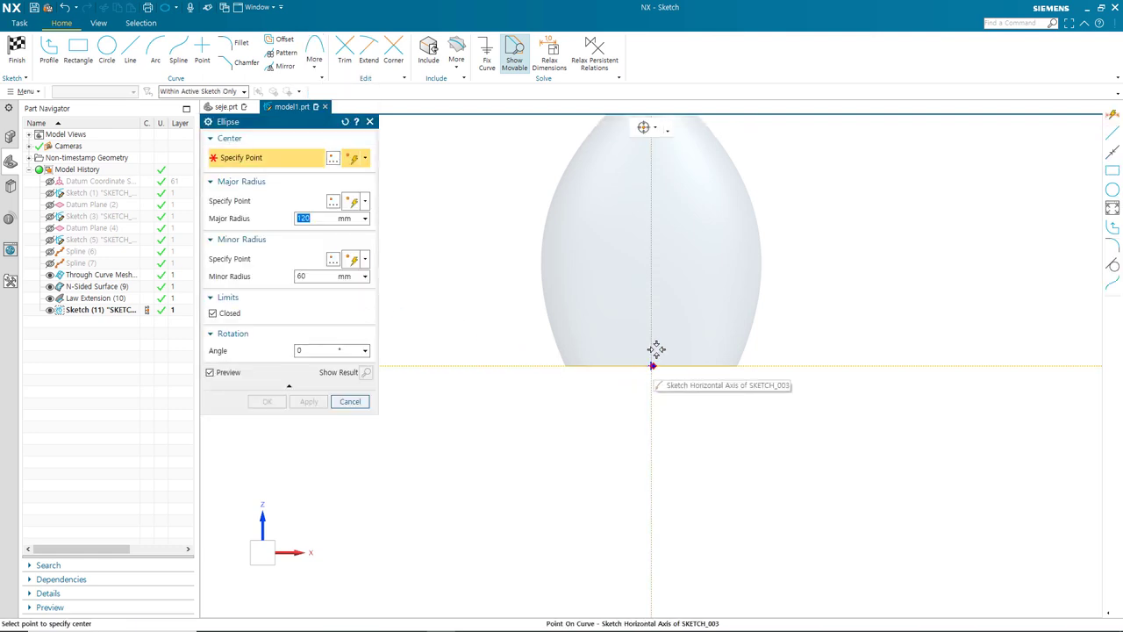
left_click(708, 221)
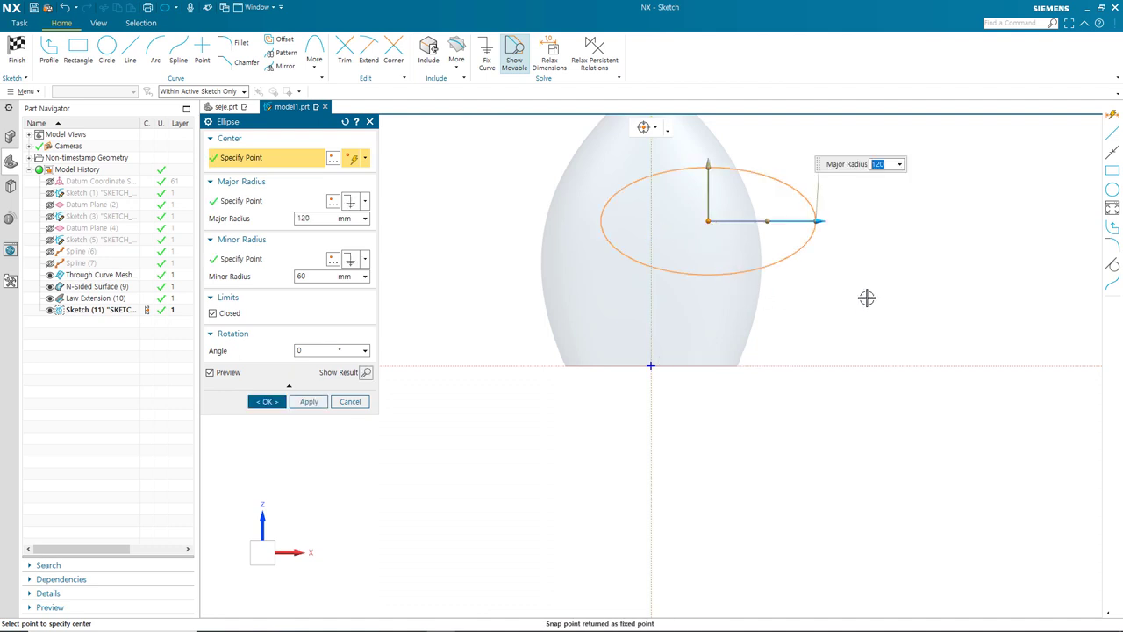
middle_click_drag(867, 298, 868, 495, "shift")
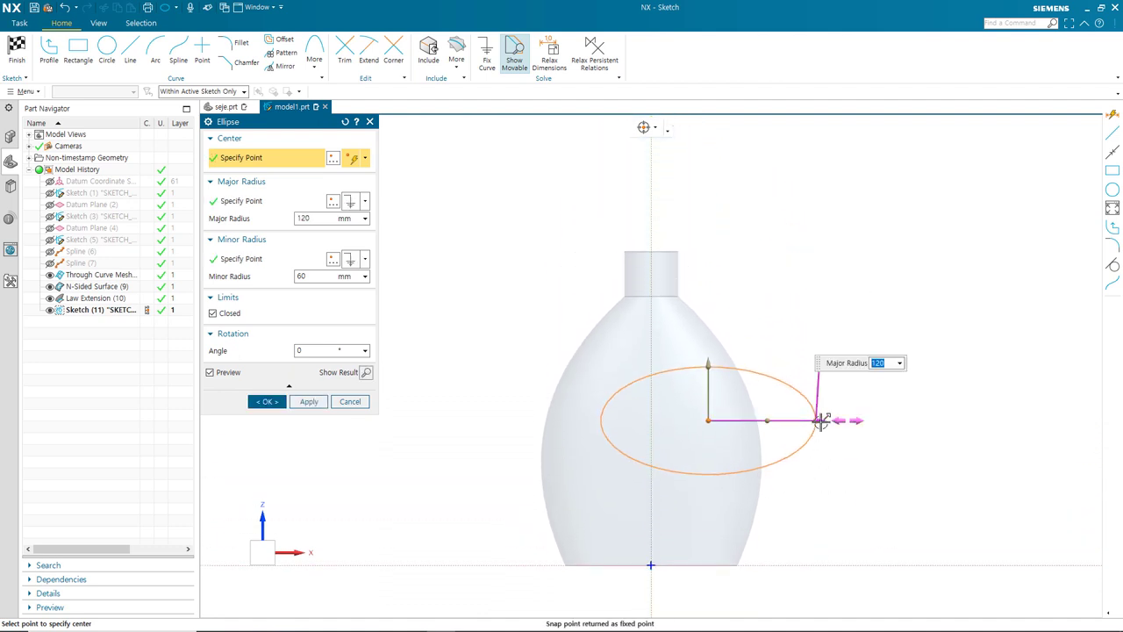
left_click_drag(820, 419, 752, 427)
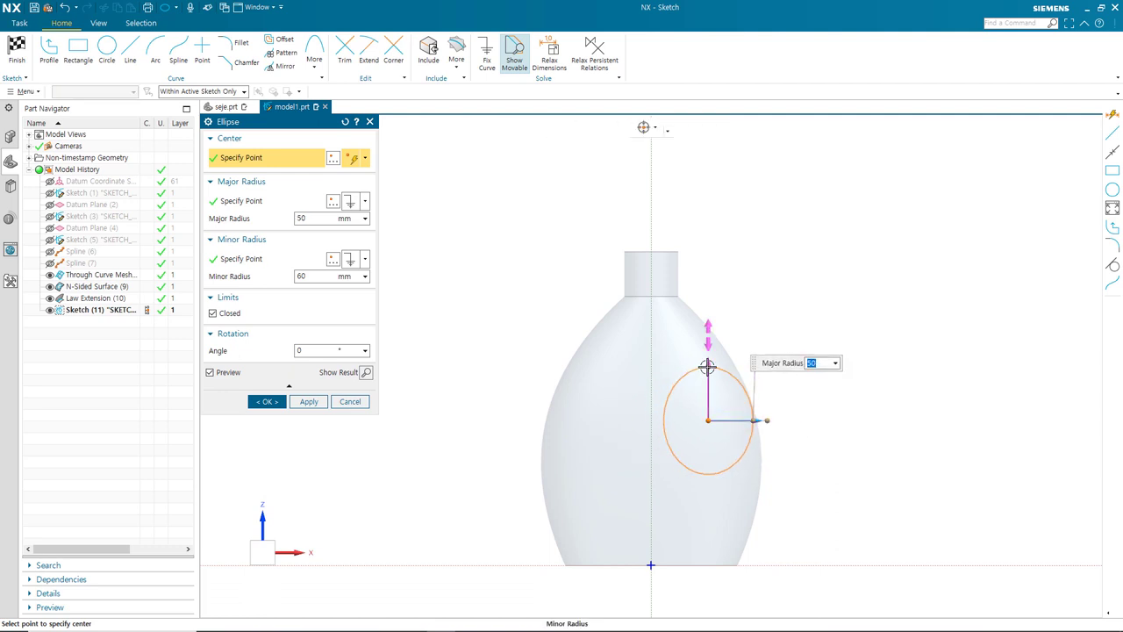
left_click_drag(707, 366, 717, 400)
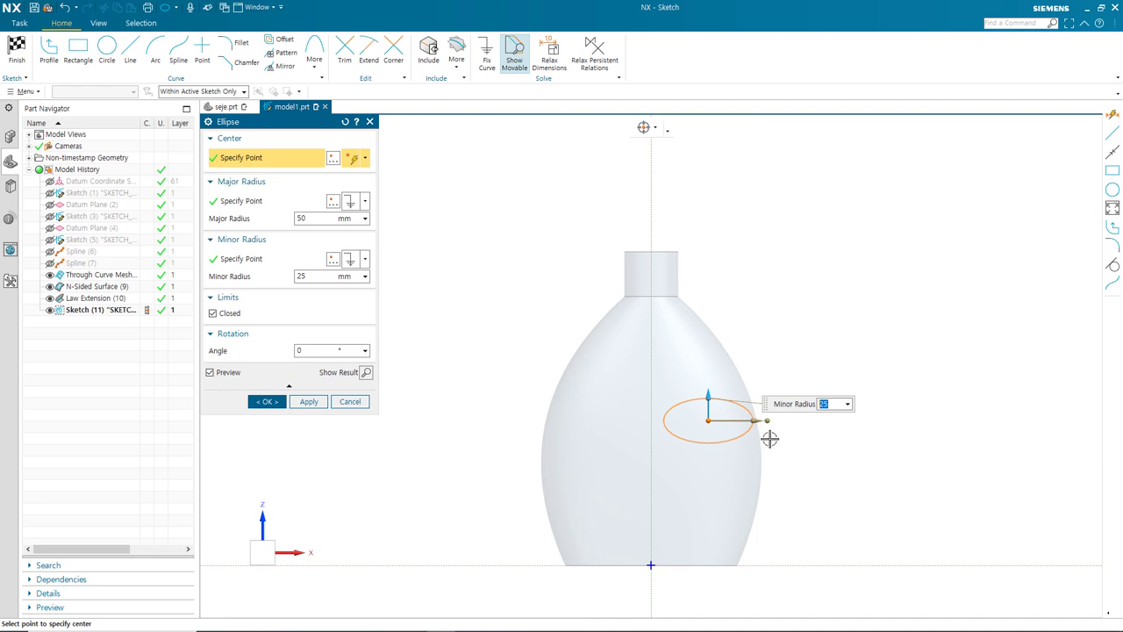
- Rotate the ellipse to 304° and move it up toward the bottle's right shoulder, with a major radius of about 51.4 mm
left_click(750, 422)
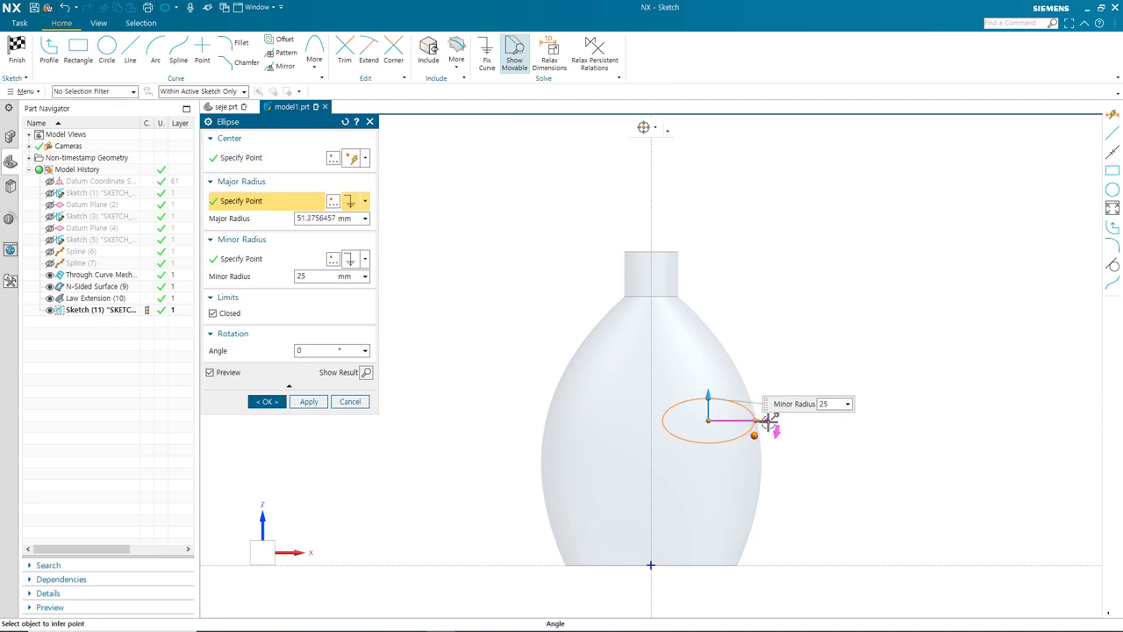
left_click_drag(768, 423, 730, 471)
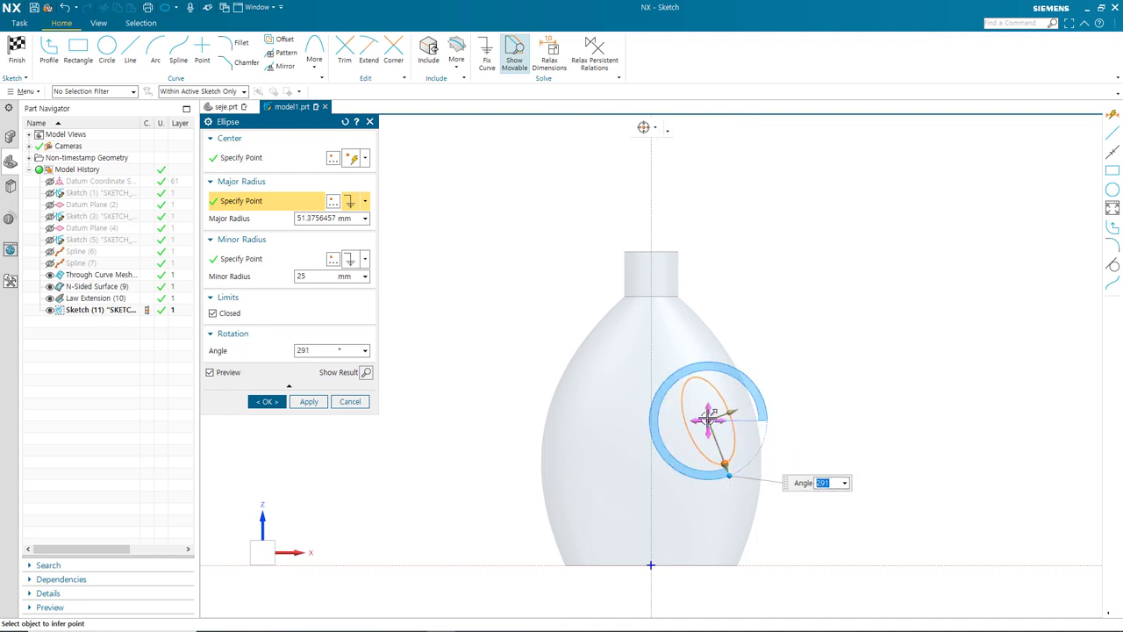
left_click_drag(708, 418, 681, 368)
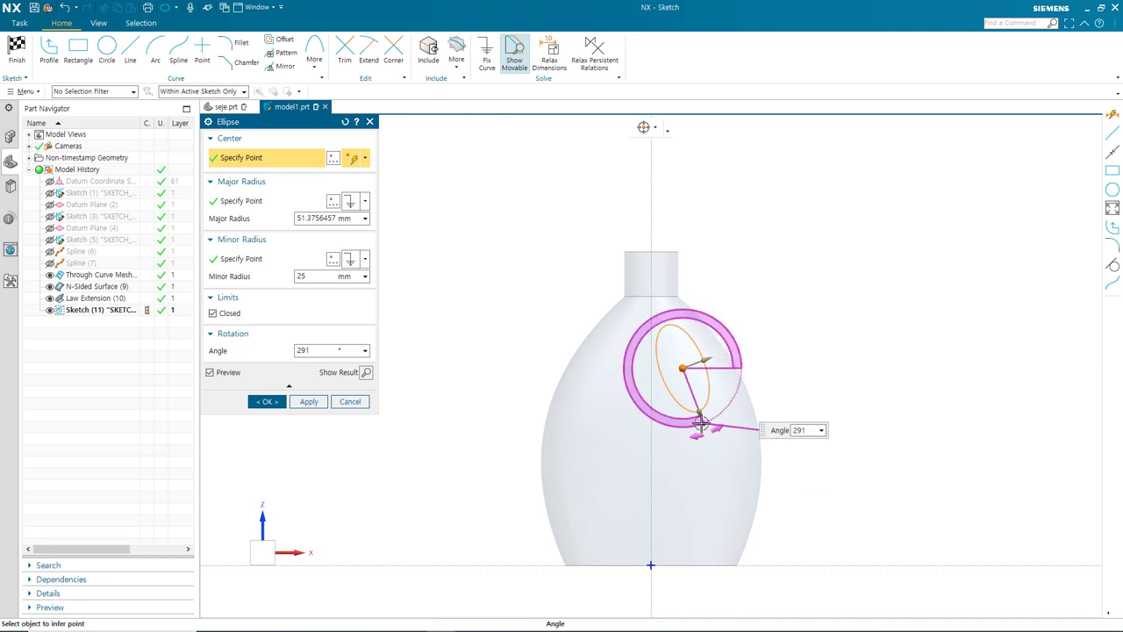
left_click_drag(712, 443, 714, 415)
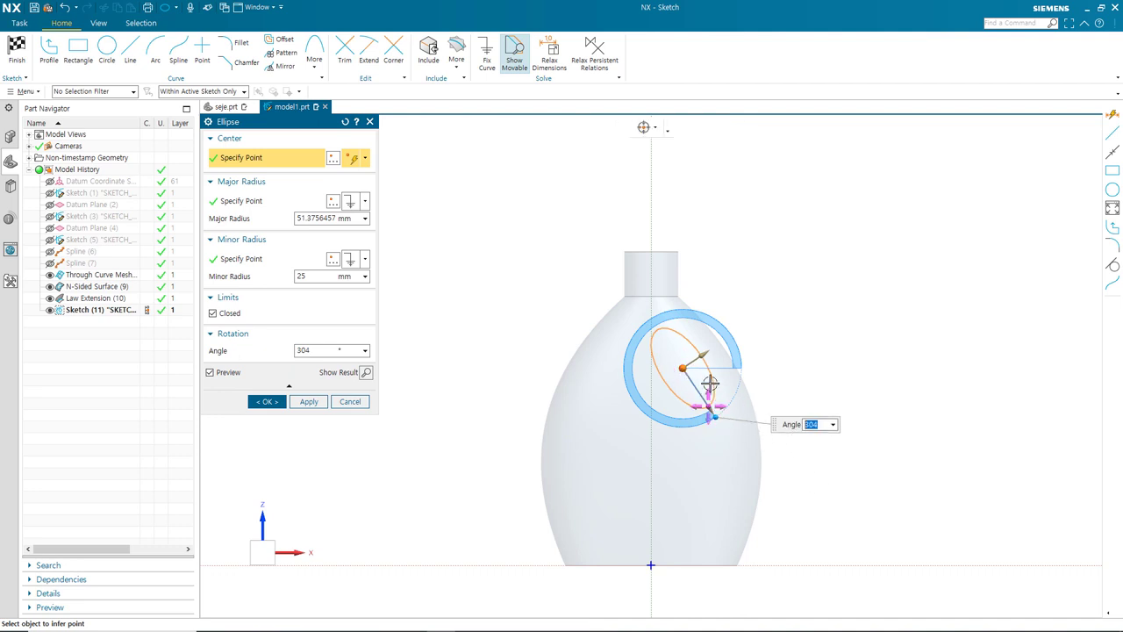
- Enlarge the ellipse to a minor radius of about 31.9 mm and a major radius of about 61 mm, with its centre slightly lower right
left_click(703, 350)
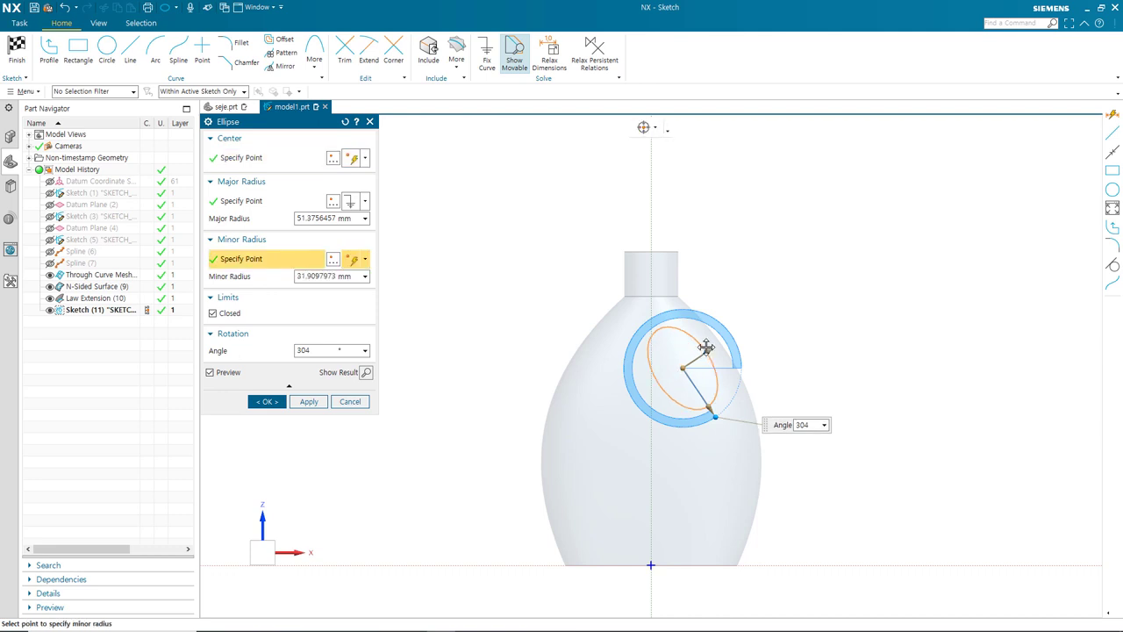
left_click(705, 349)
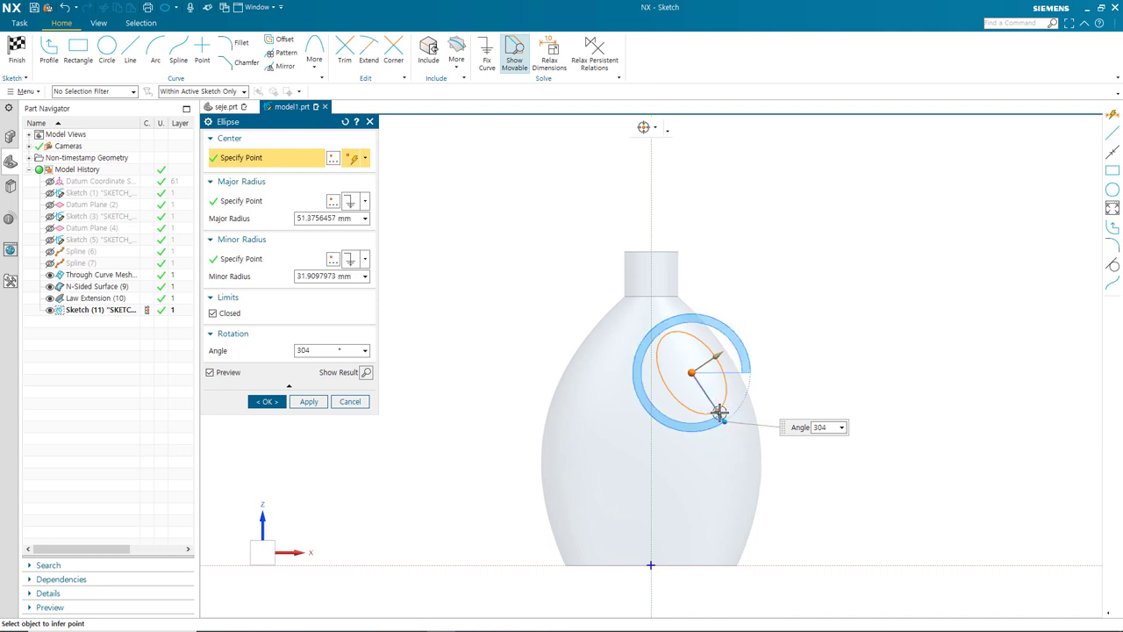
left_click_drag(721, 410, 725, 418)
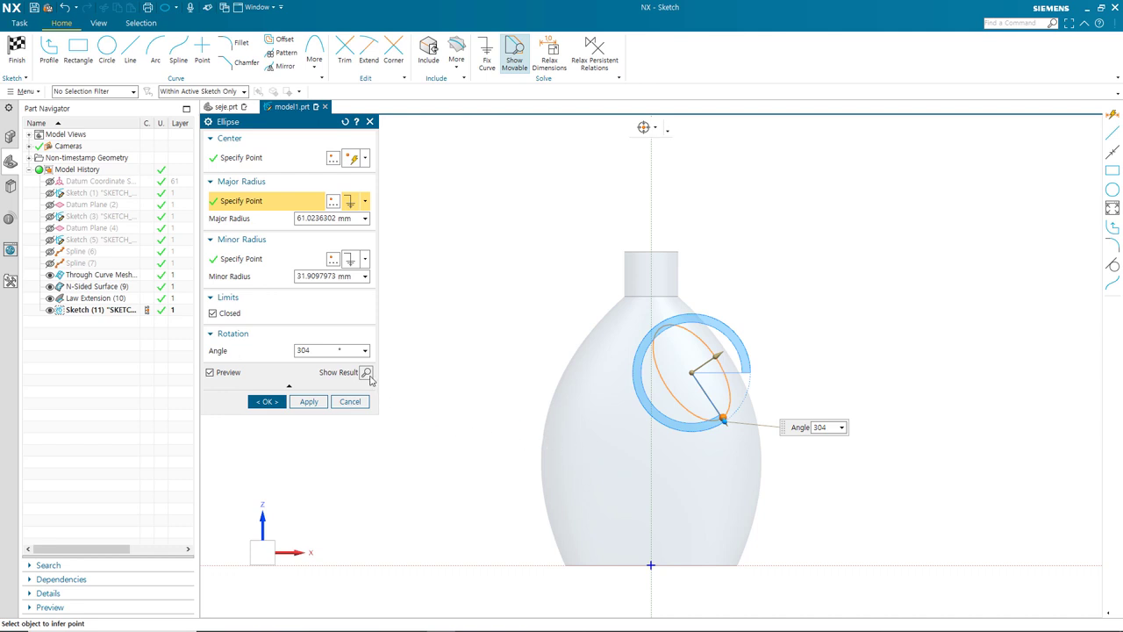
- Preview the ellipse, shift its centre slightly toward the bottle's axis, and finish the sketch with the ellipse created
left_click(367, 373)
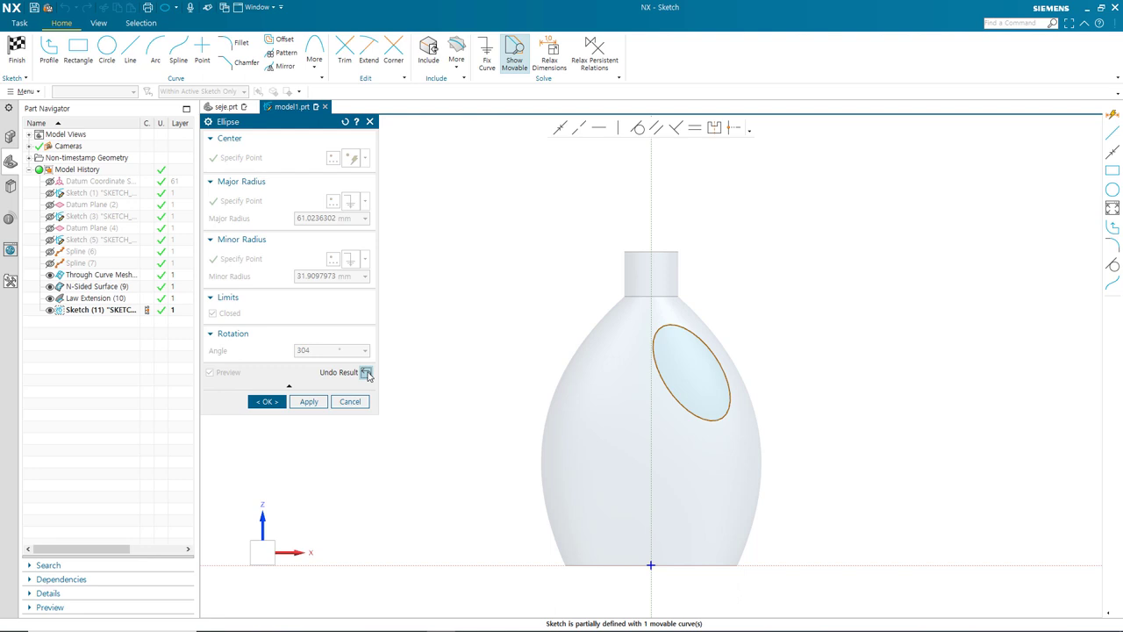
left_click(366, 373)
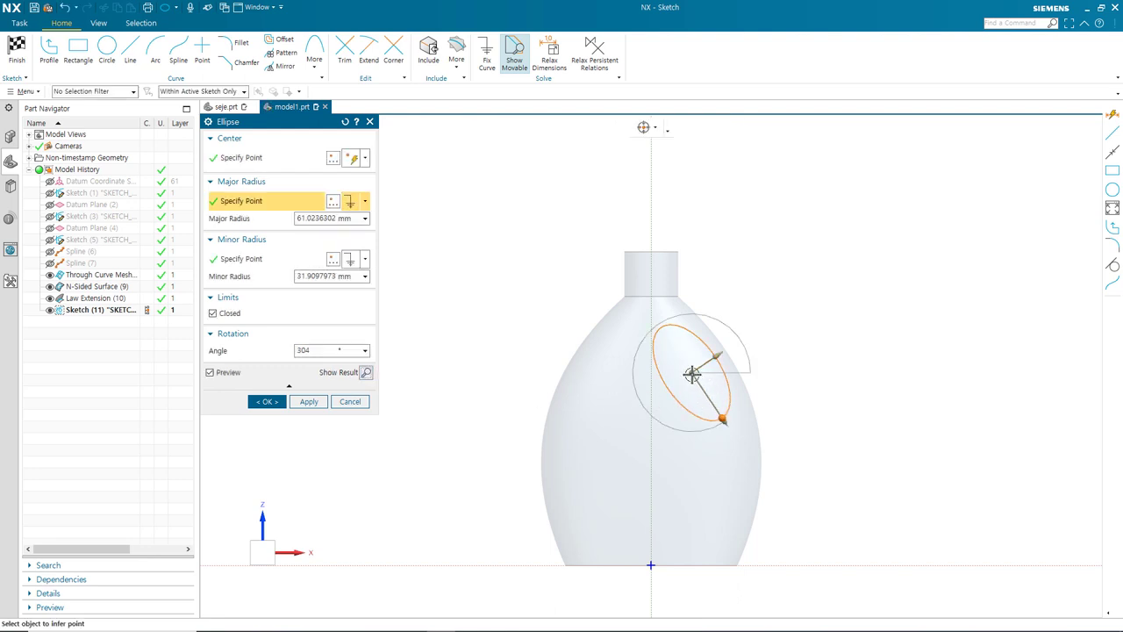
left_click(693, 374)
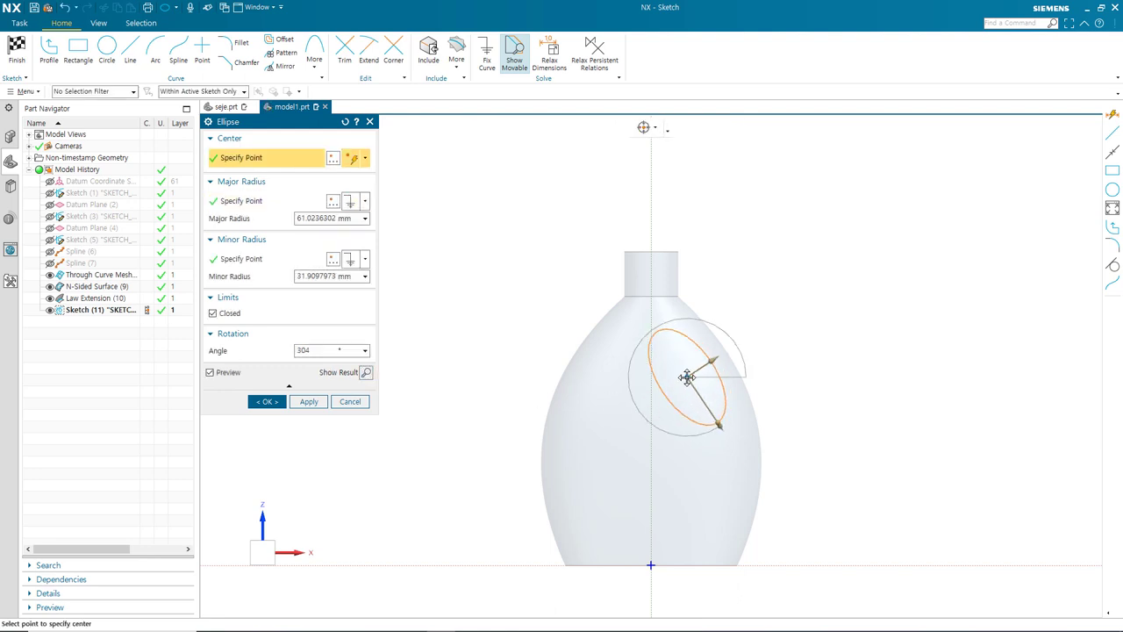
left_click(366, 373)
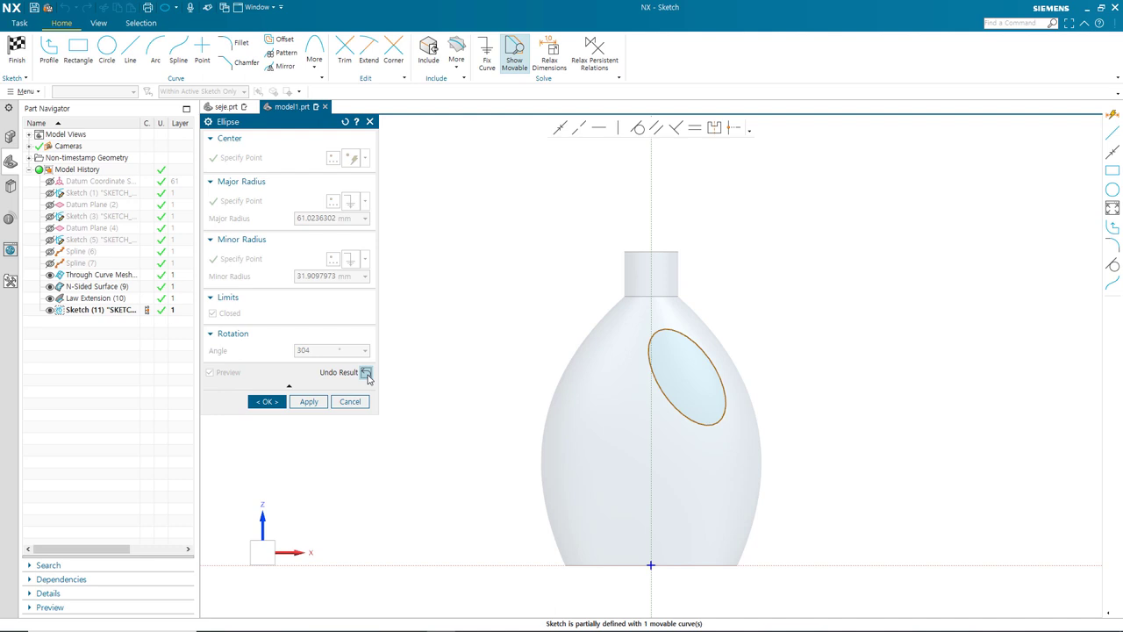
left_click(267, 402)
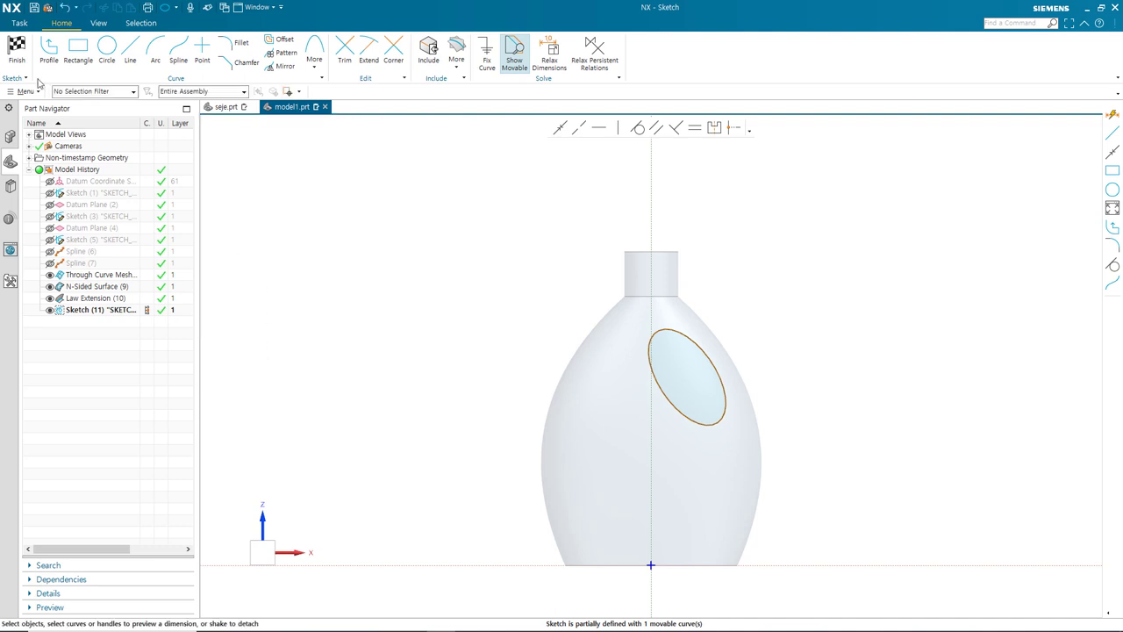
left_click(16, 51)
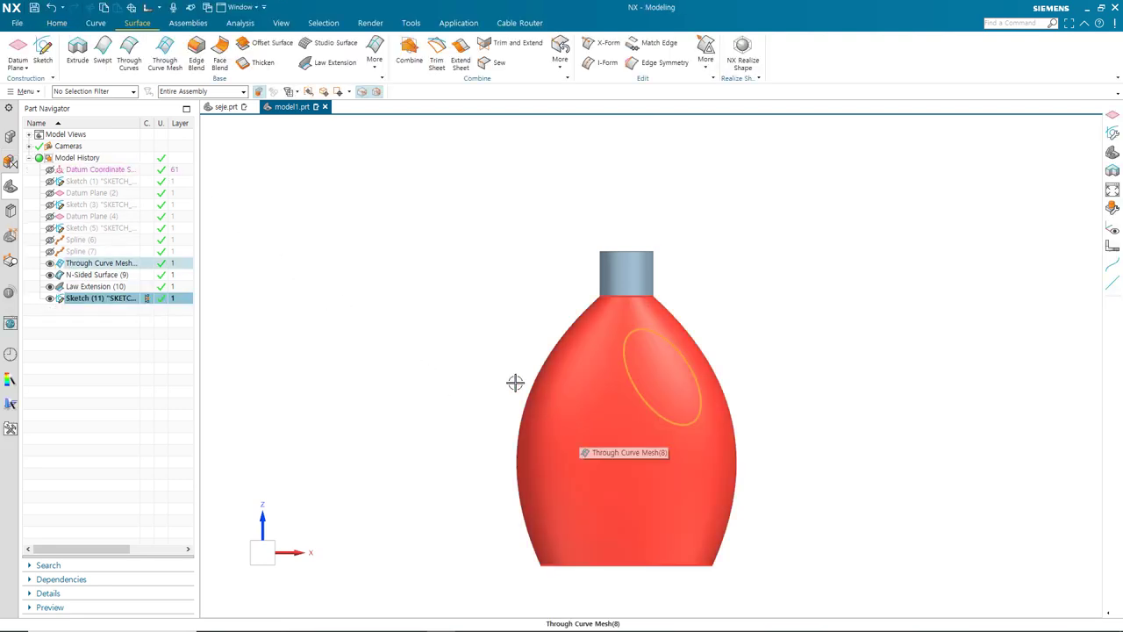
- Start extruding the ellipse with a Symmetric Value limit and a width of 150 mm through the bottle
left_click(77, 51)
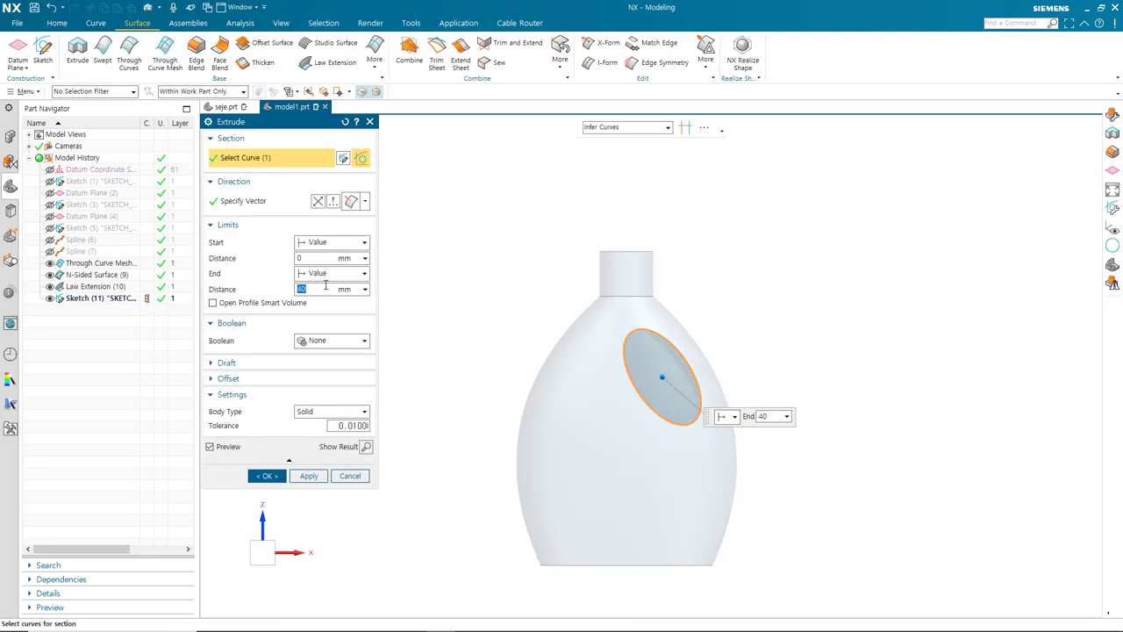
middle_click_drag(745, 471, 632, 473)
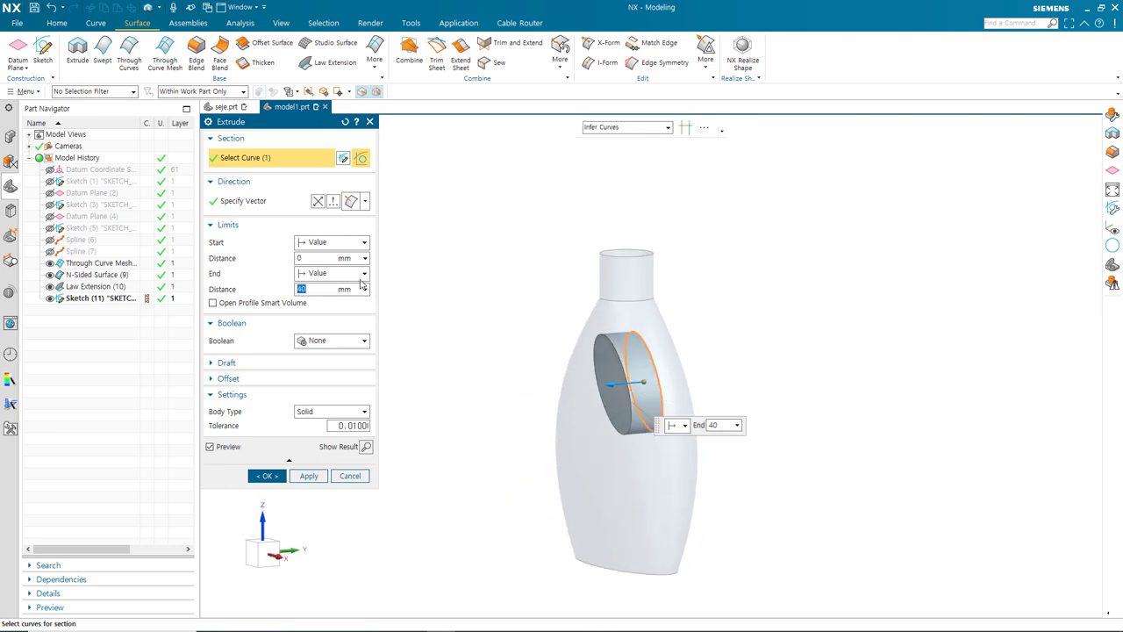
left_click(346, 245)
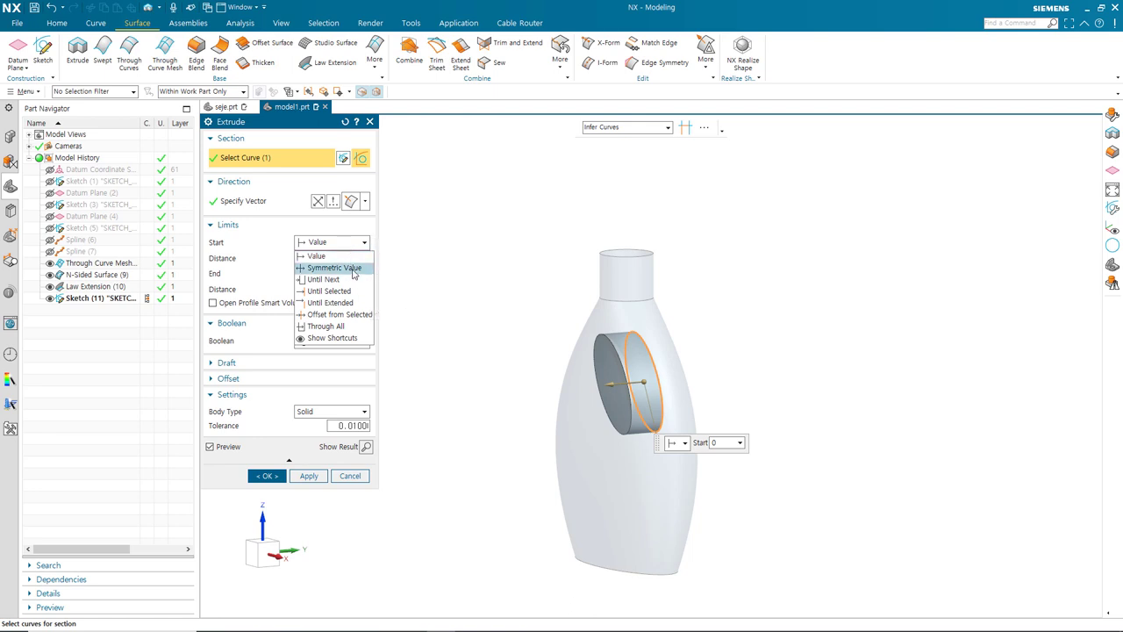
left_click(329, 266)
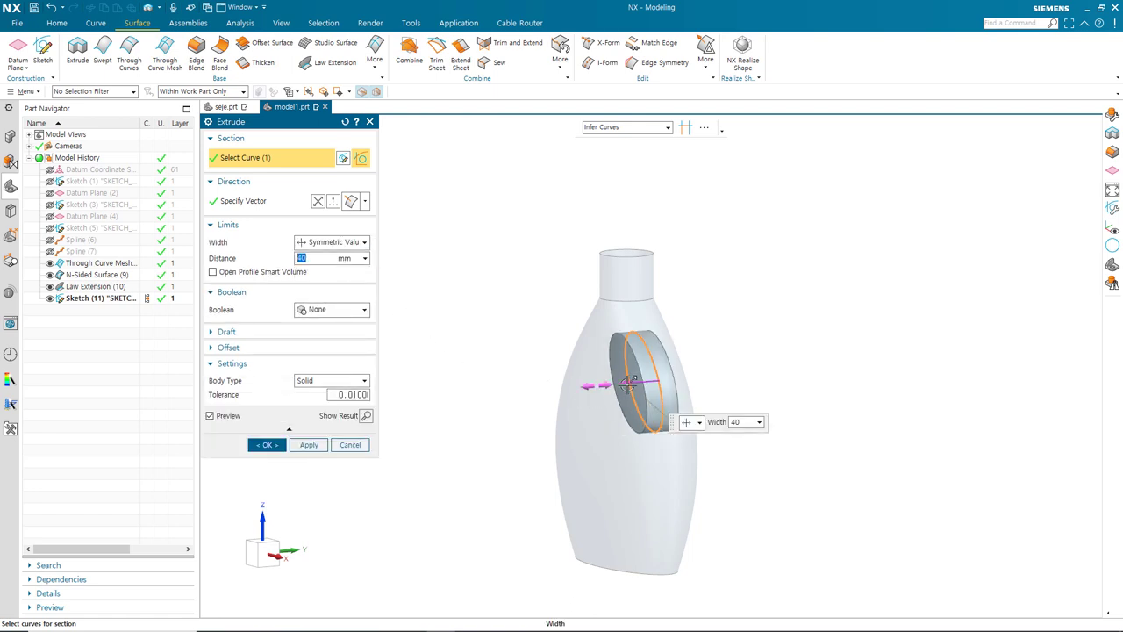
left_click_drag(630, 382, 647, 466)
middle_click_drag(689, 496, 724, 500)
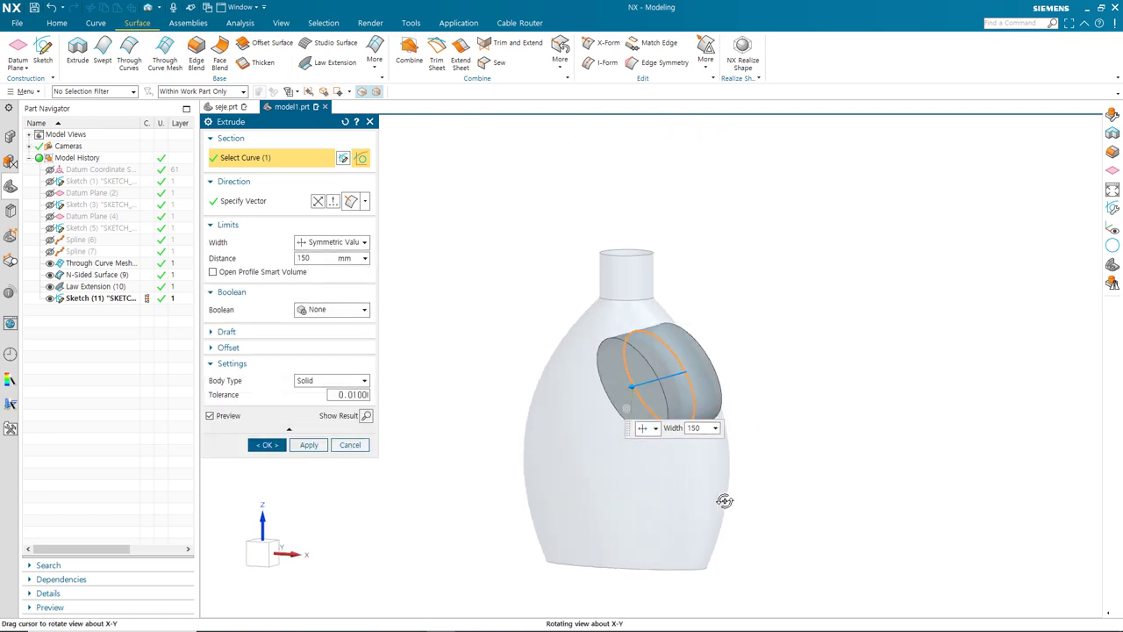
- Set the extrusion's Boolean to Subtract and select the Through Curve Mesh body as its target
left_click(364, 310)
left_click(341, 349)
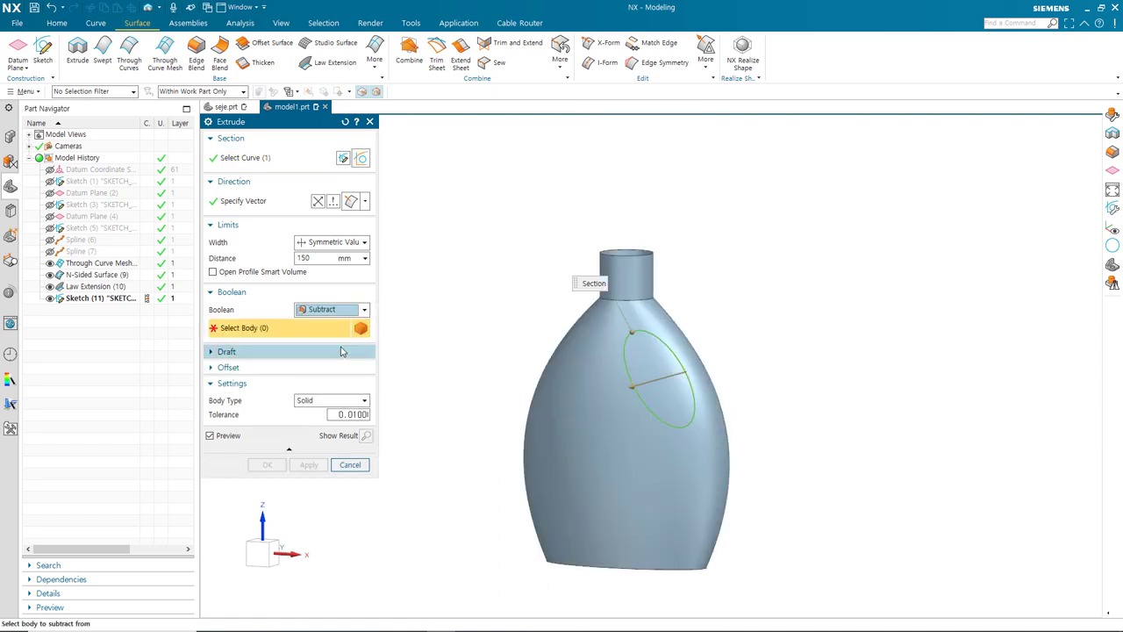
left_click(683, 470)
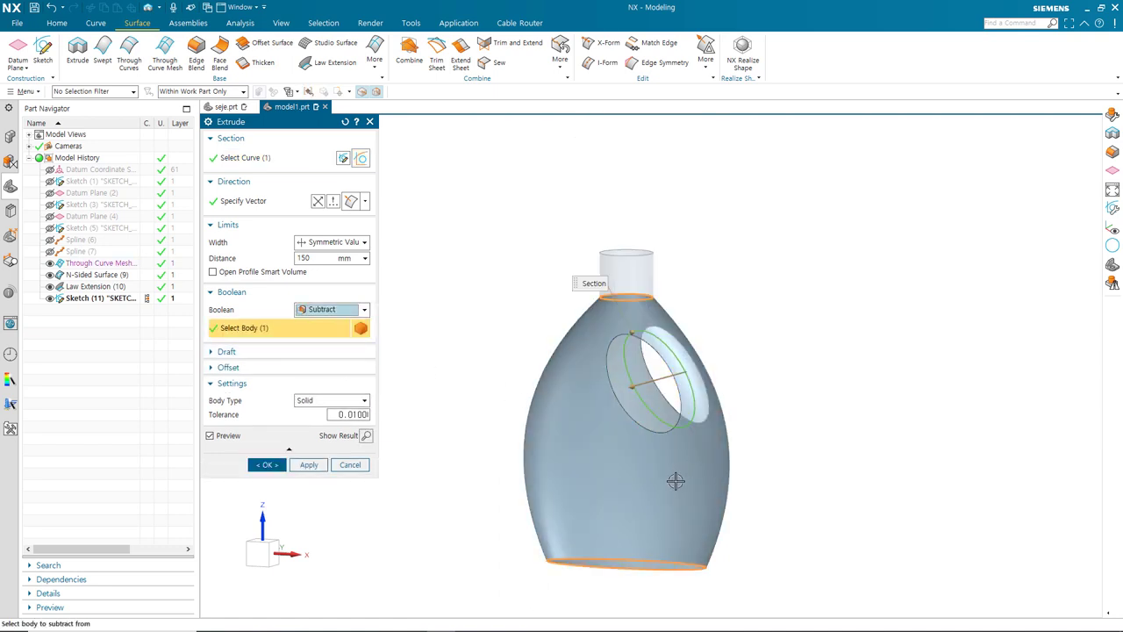
- Complete the subtracting extrusion that cuts the elliptical opening through the bottle body, and hide the ellipse sketch
mouse_move(805, 507)
middle_mouse_down()
mouse_move(857, 471)
mouse_move(798, 499)
mouse_move(824, 510)
mouse_move(809, 523)
middle_mouse_up()
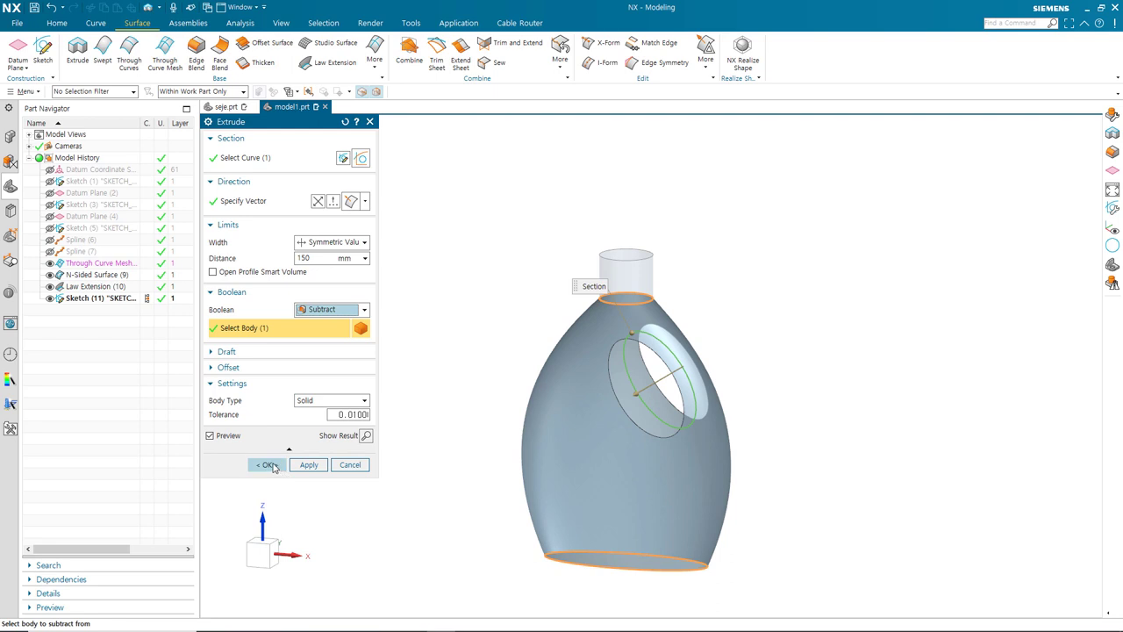
middle_click_drag(459, 473, 421, 474)
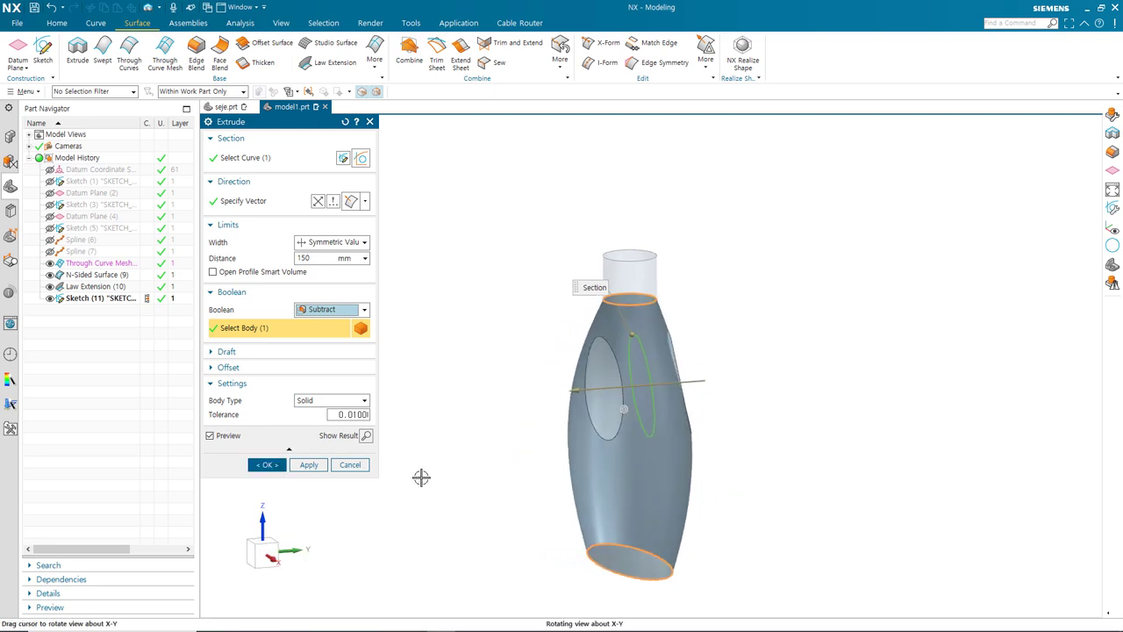
left_click(267, 465)
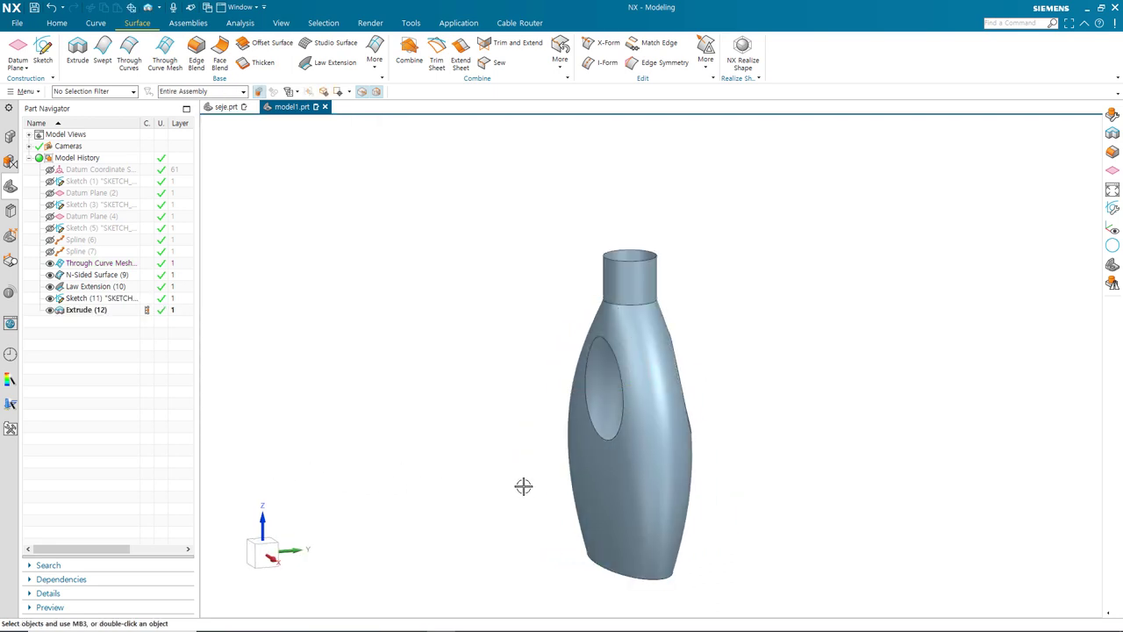
middle_click_drag(524, 487, 582, 477)
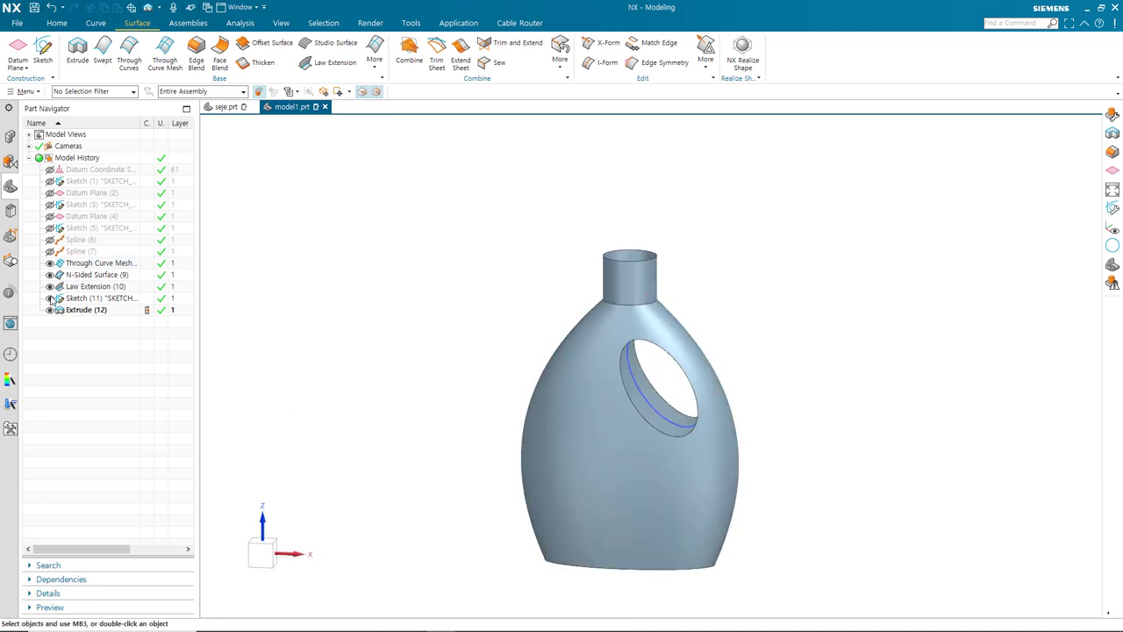
left_click(50, 299)
- Create a Through Curves surface between the front and back elliptical edges of the handle opening
middle_click_drag(459, 398, 467, 381)
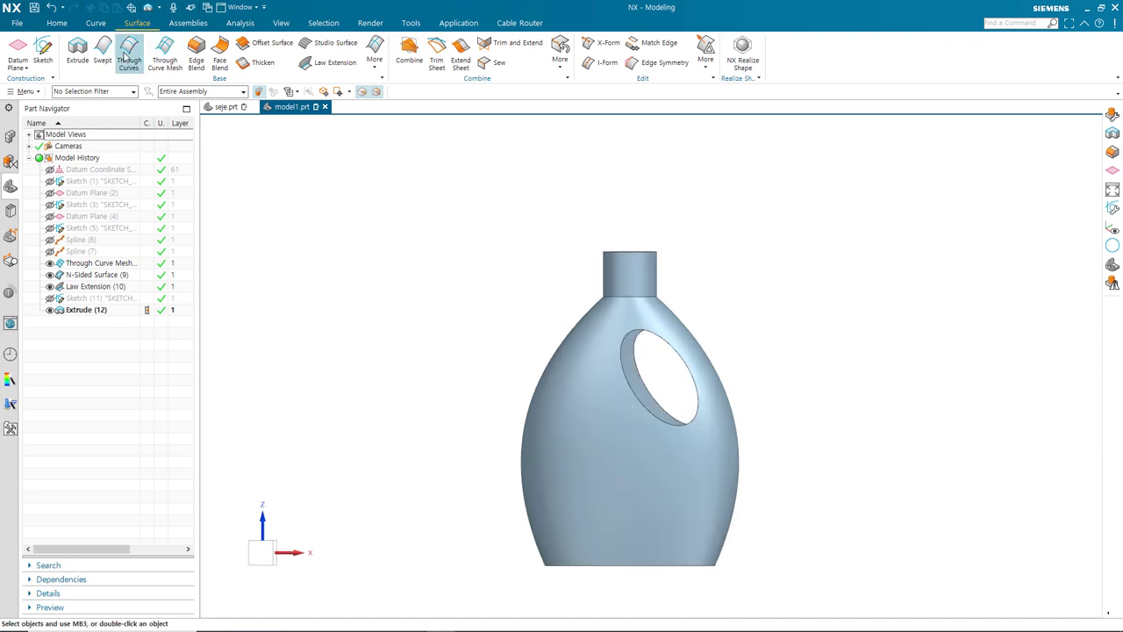
left_click(128, 62)
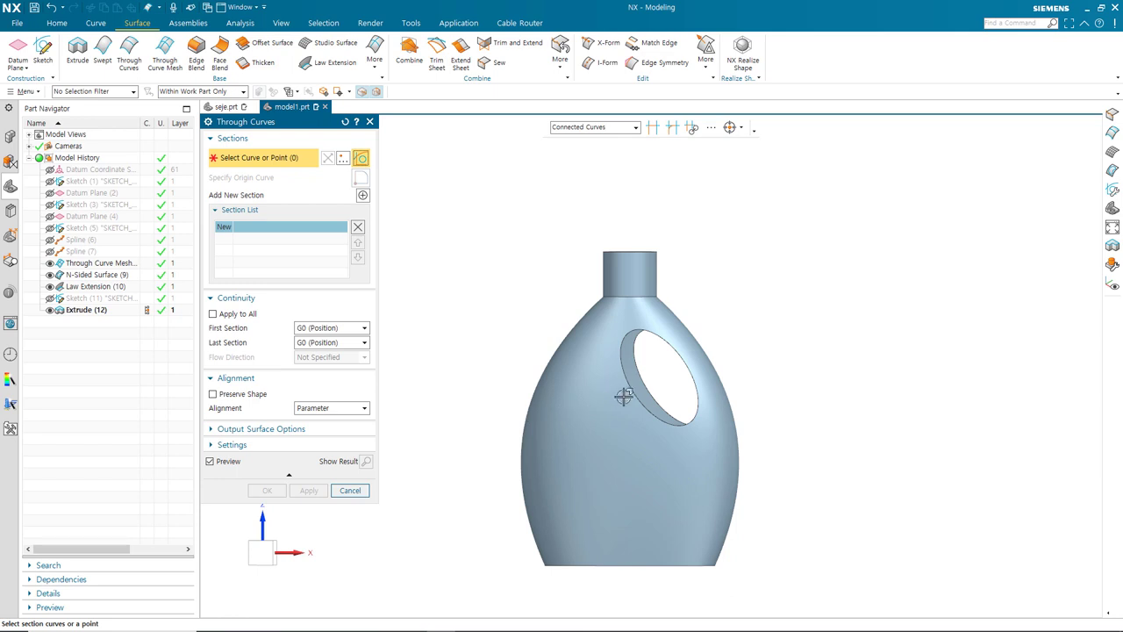
left_click(620, 349)
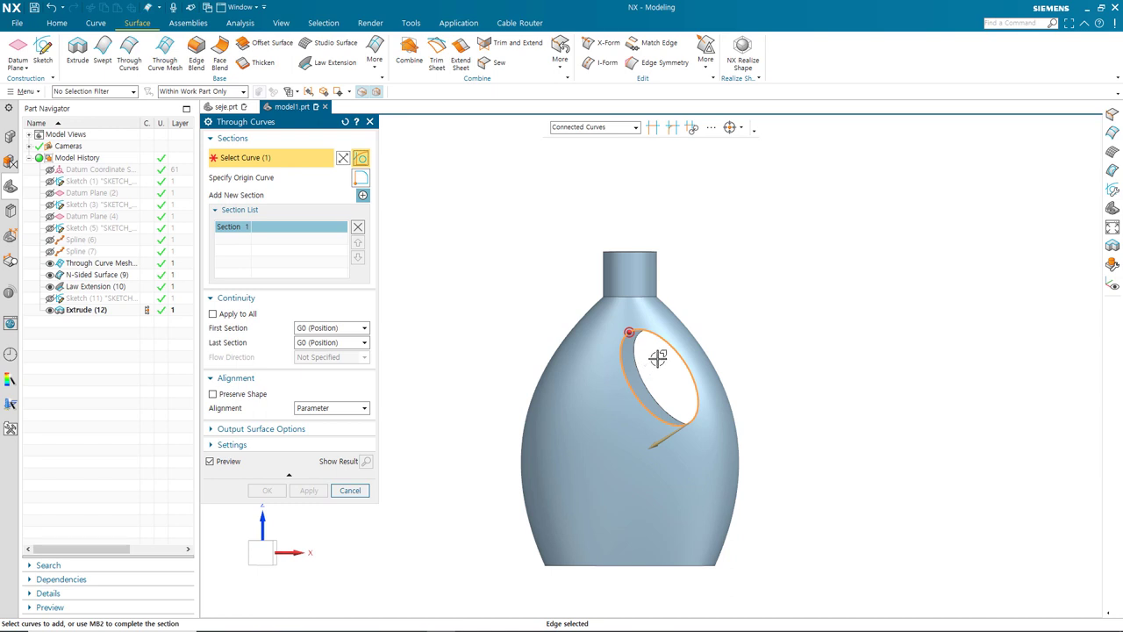
middle_click(658, 357)
left_click(630, 372)
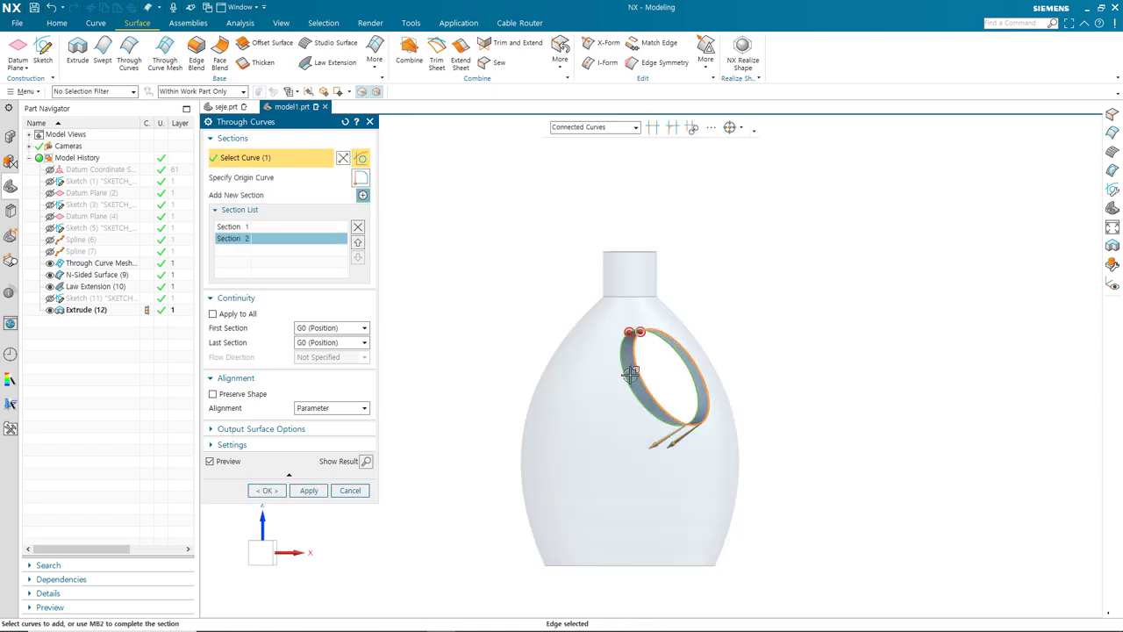
middle_click_drag(629, 422, 597, 418)
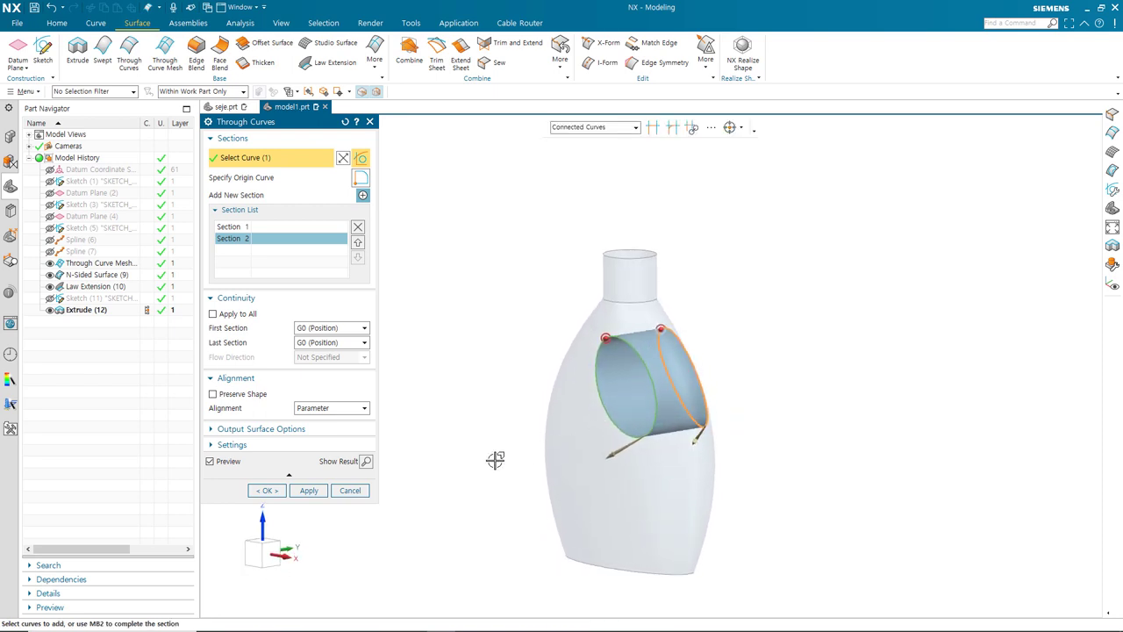
left_click(268, 490)
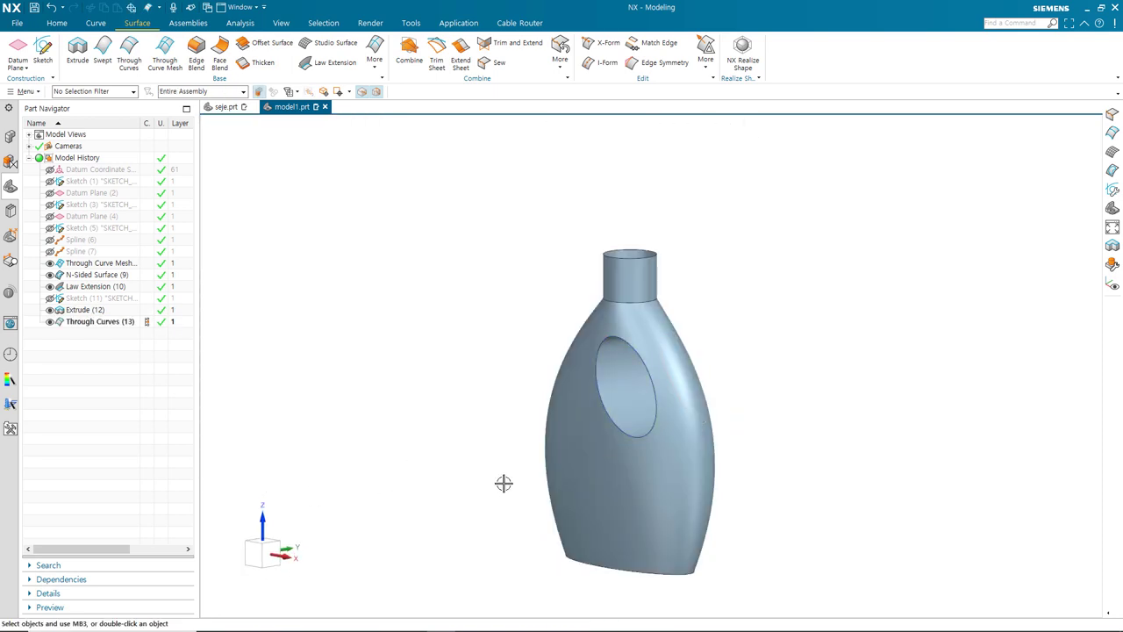
- Sew the bottle's sheet bodies together, with the neck as target and the body, base and handle surfaces as tools
mouse_move(502, 483)
middle_mouse_down()
mouse_move(607, 432)
mouse_move(524, 451)
mouse_move(517, 474)
middle_mouse_up()
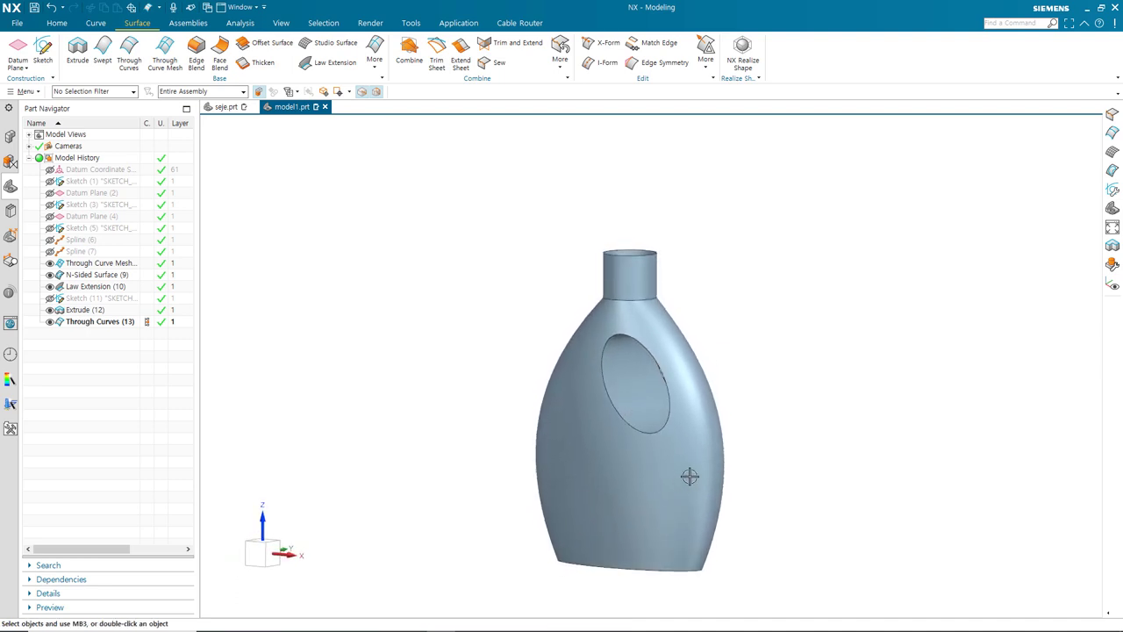
middle_click_drag(690, 475, 725, 459, "shift")
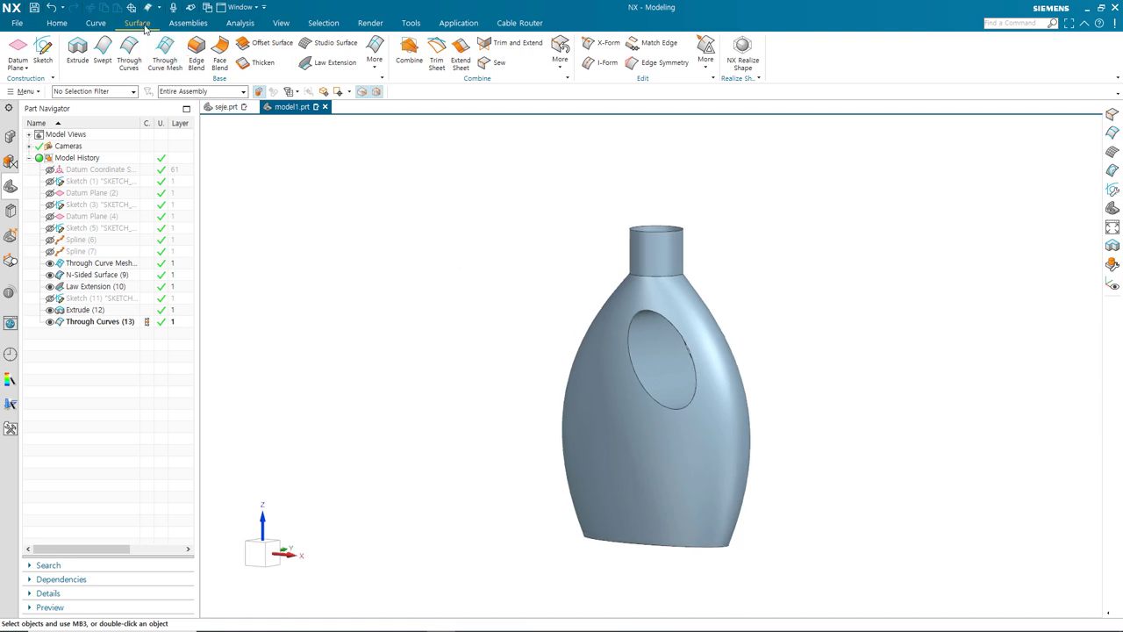
left_click(493, 63)
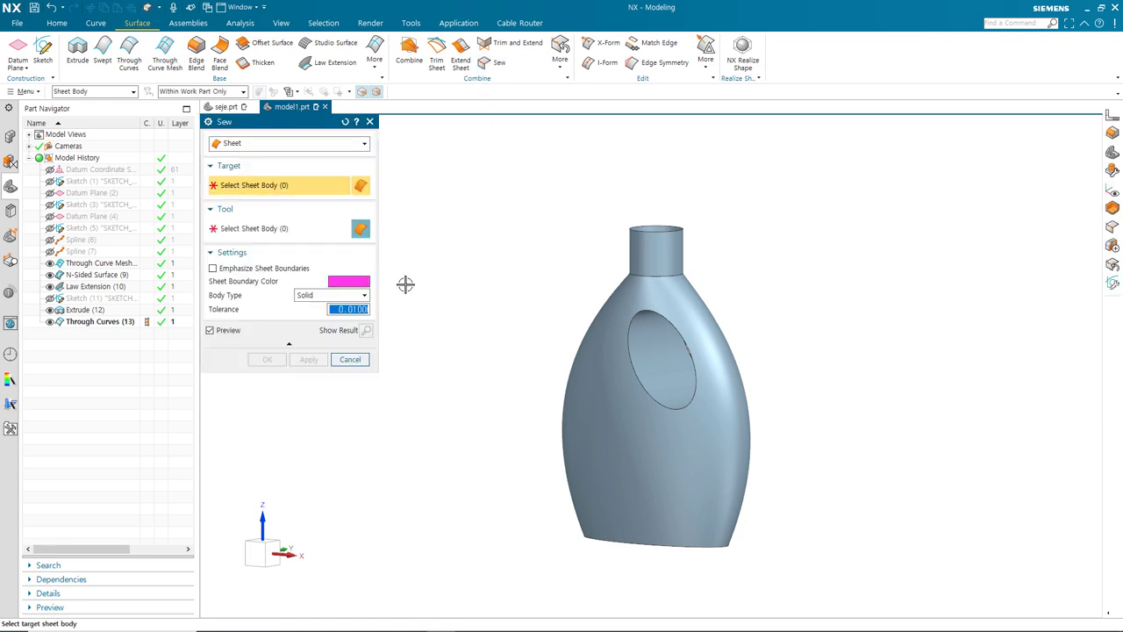
left_click(345, 121)
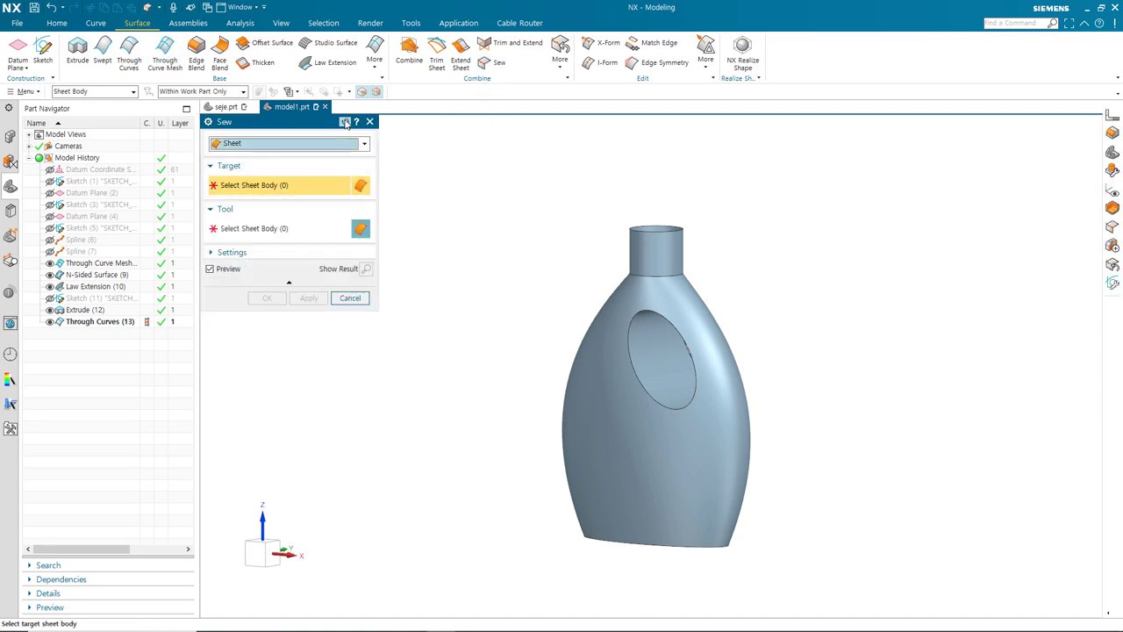
left_click(647, 239)
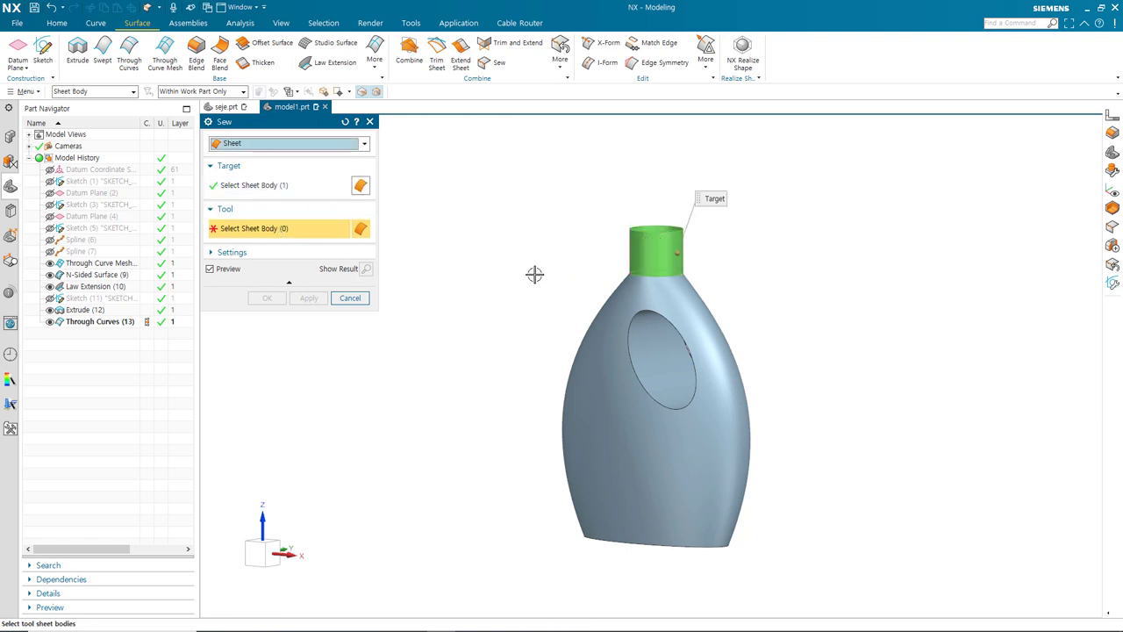
left_click_drag(500, 208, 837, 593)
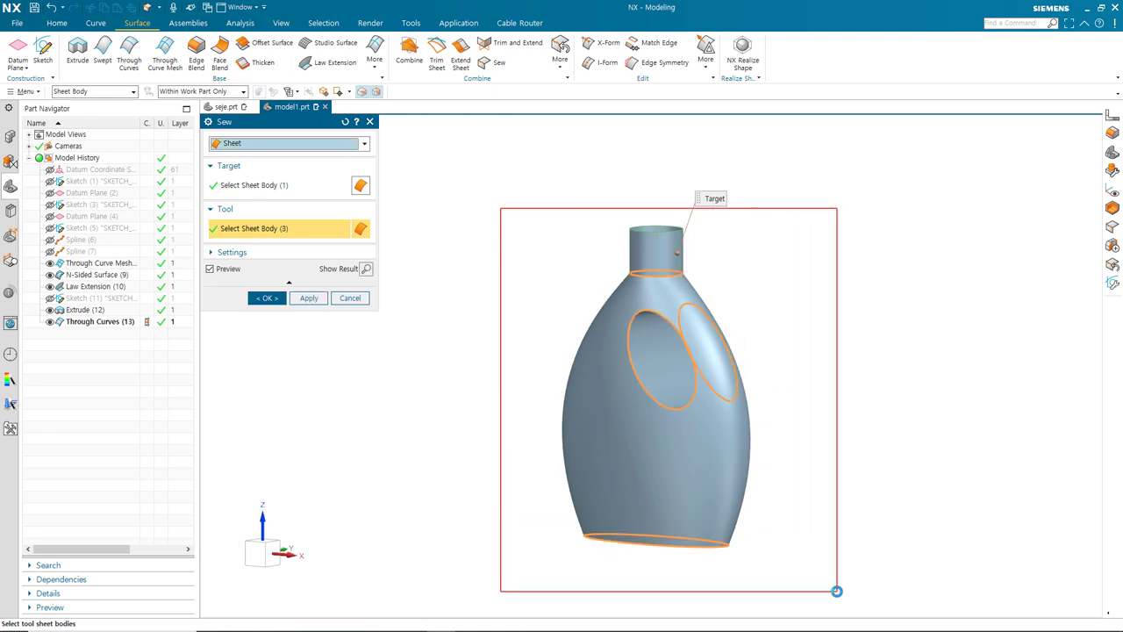
middle_click_drag(777, 531, 804, 535)
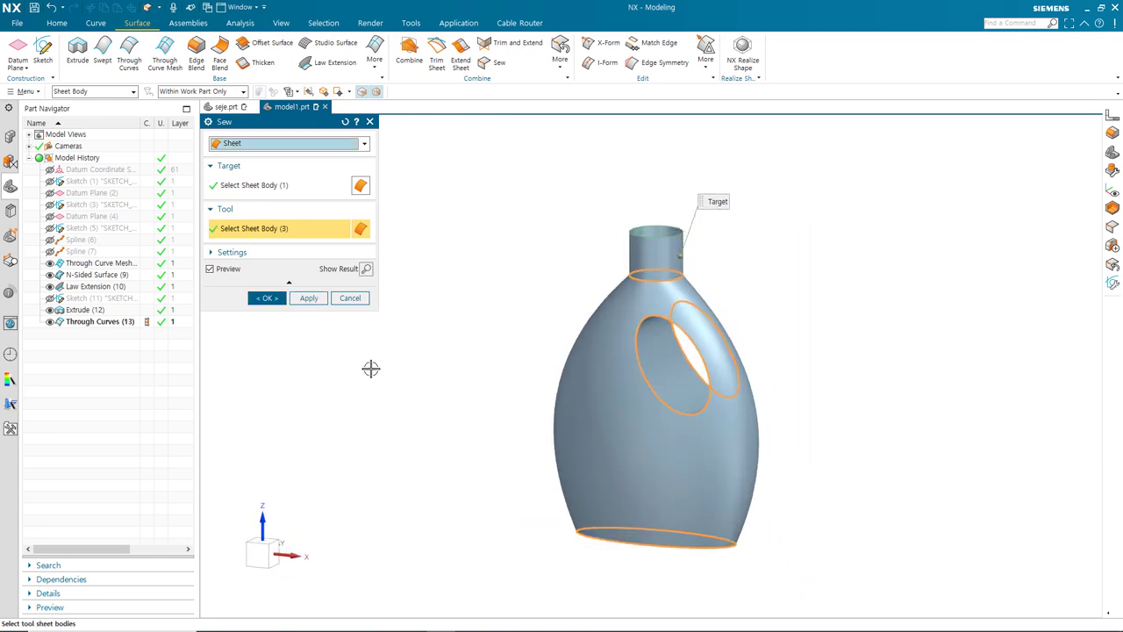
left_click(366, 269)
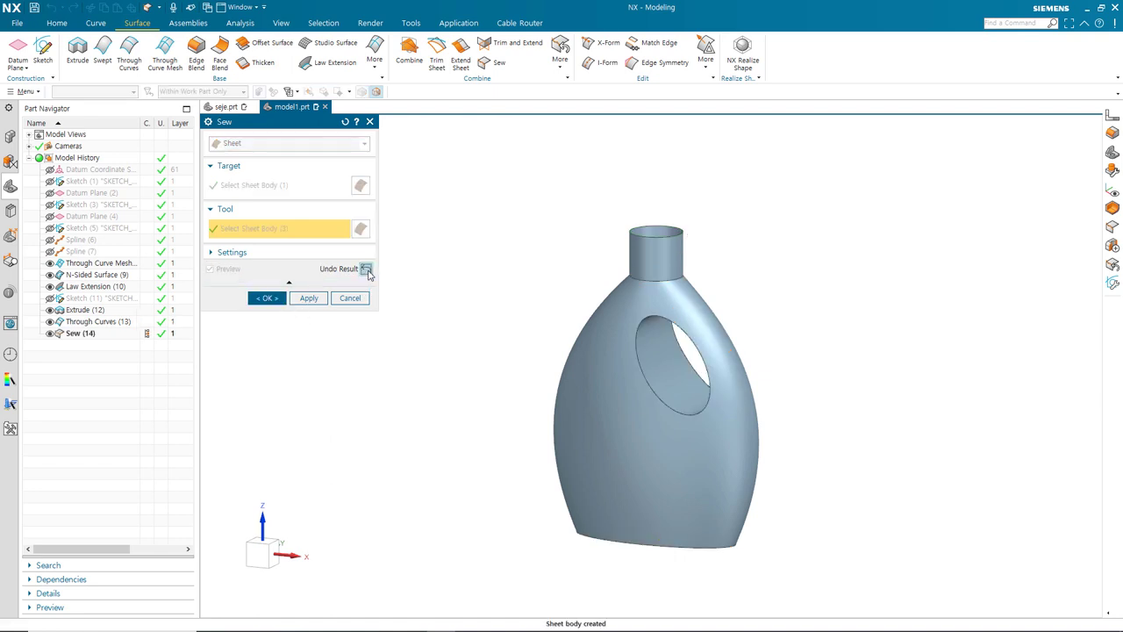
left_click(268, 298)
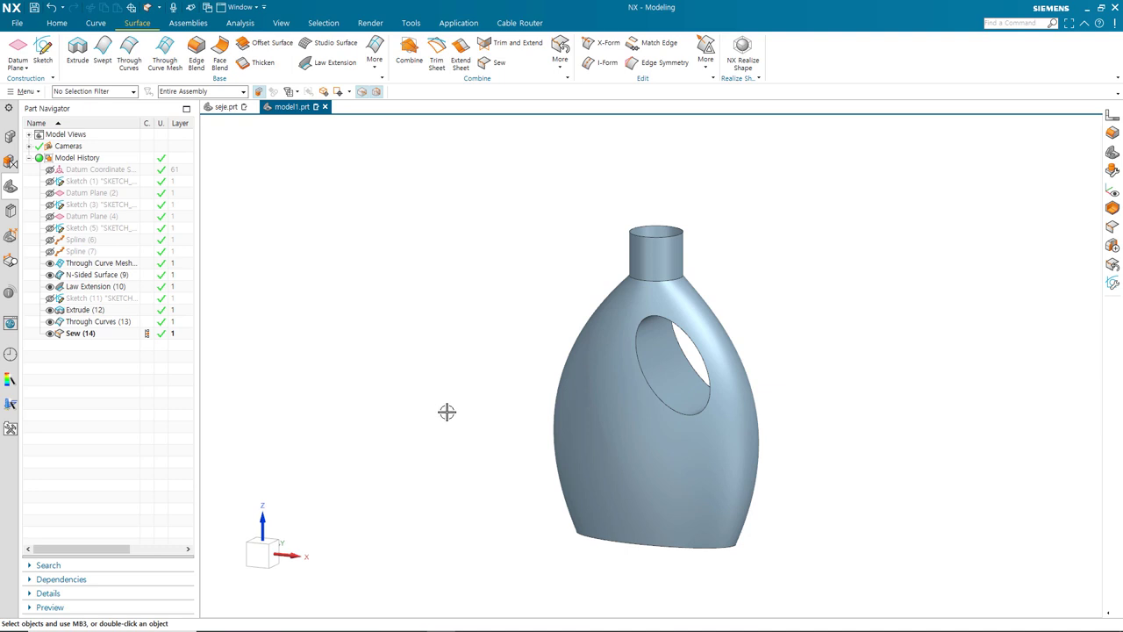
- Limit the selection filter to Sheet Body and check from several sides, including the base, whether the bottle highlights as one sewn body
left_click(129, 91)
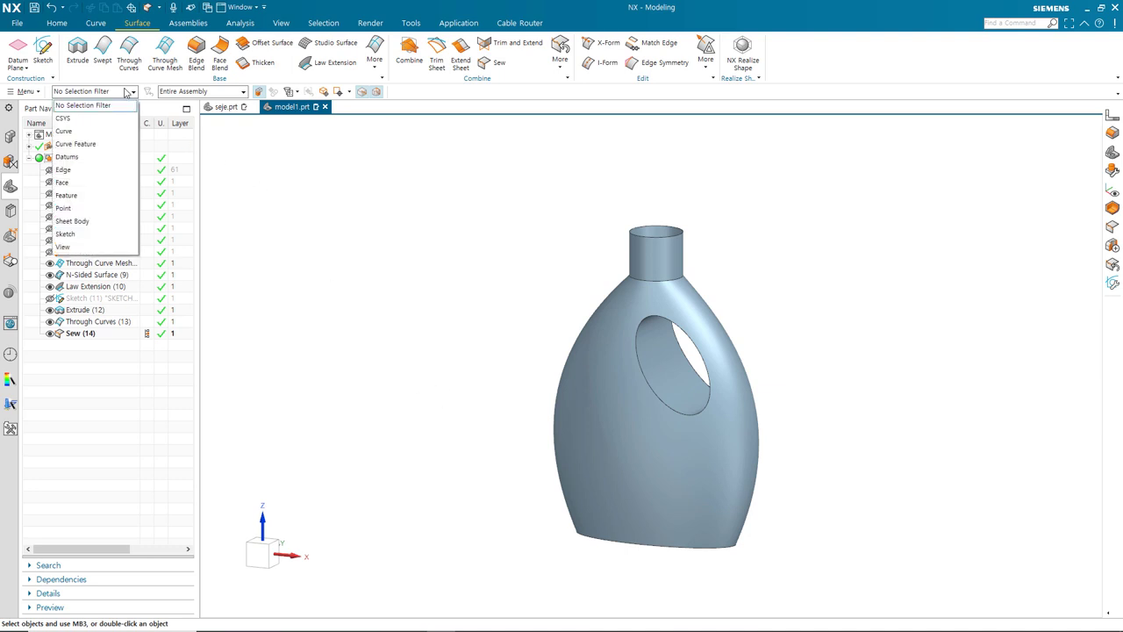
left_click(93, 222)
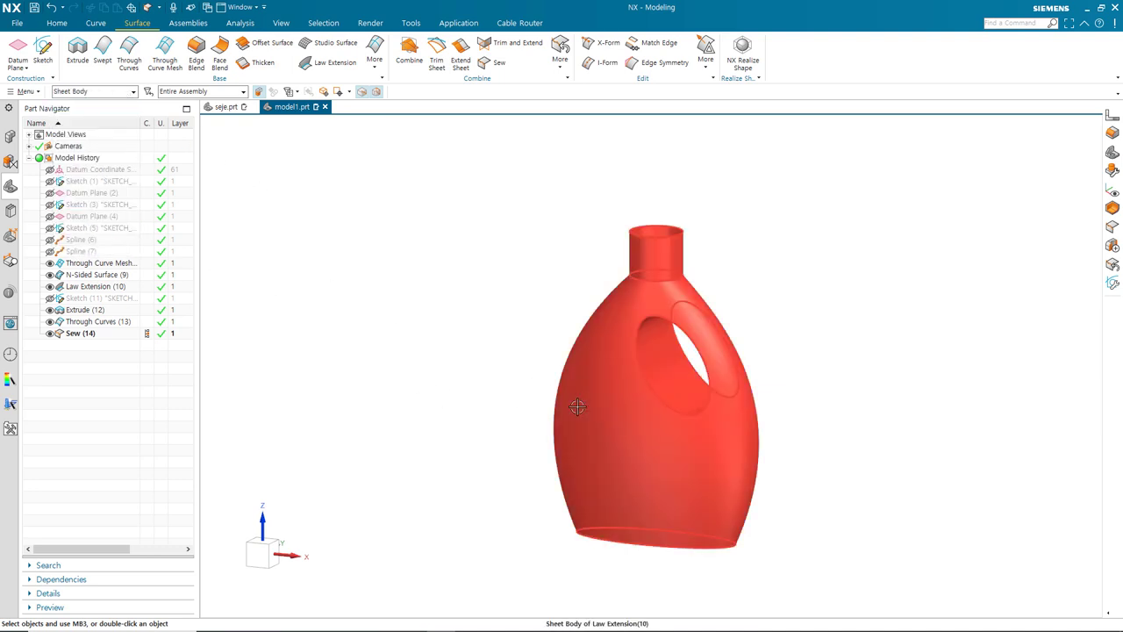
middle_click_drag(851, 499, 719, 436)
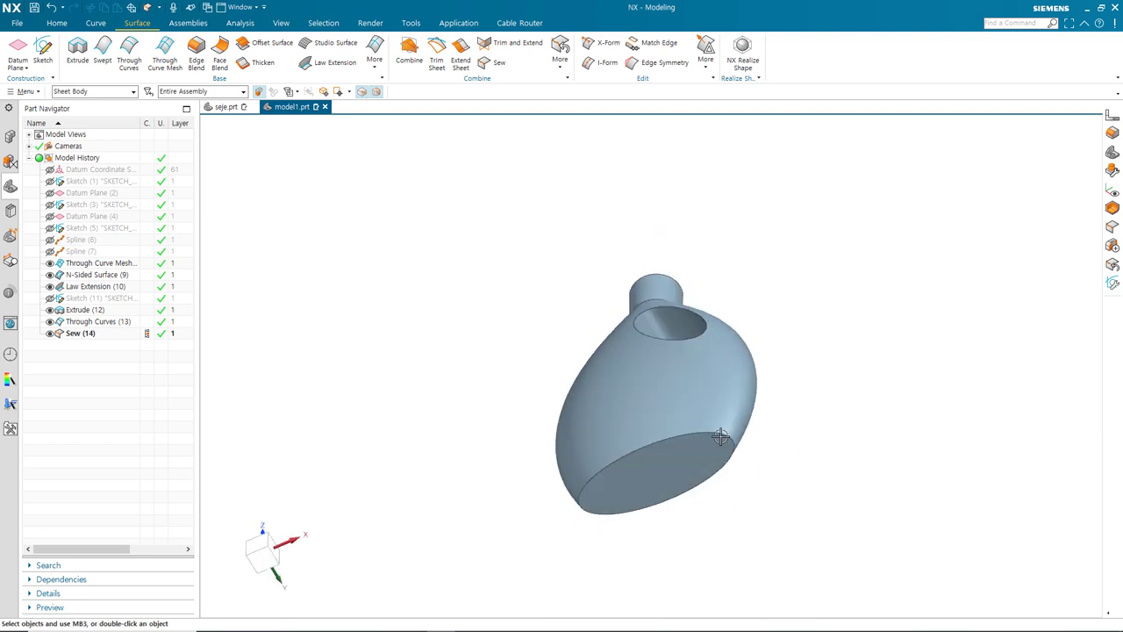
middle_click_drag(808, 446, 814, 521)
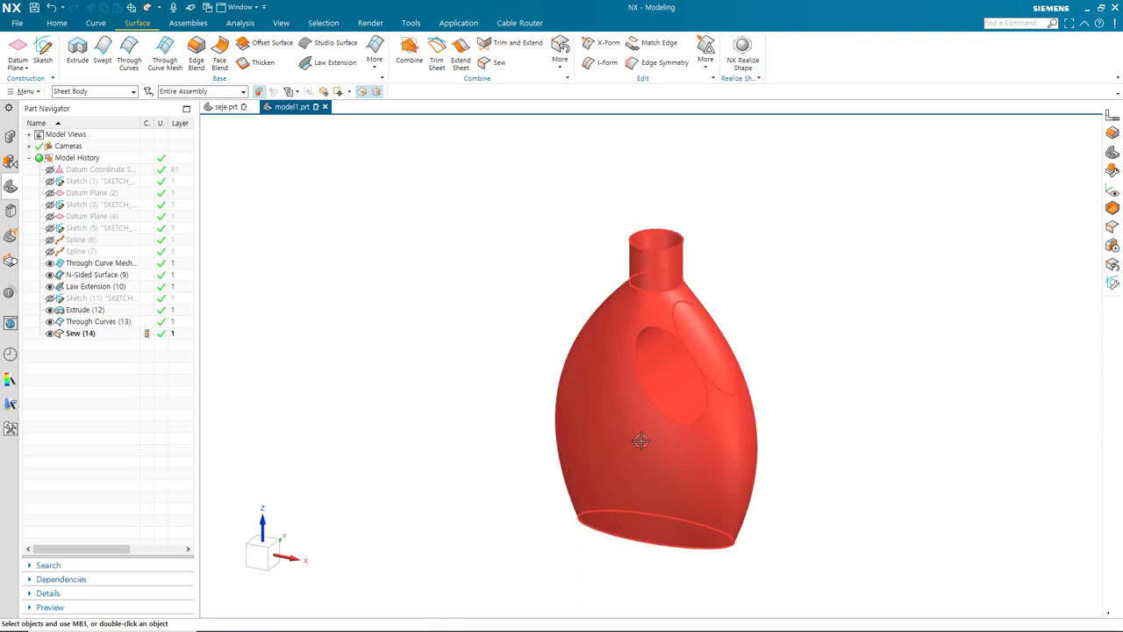
middle_click_drag(688, 450, 666, 425, "shift")
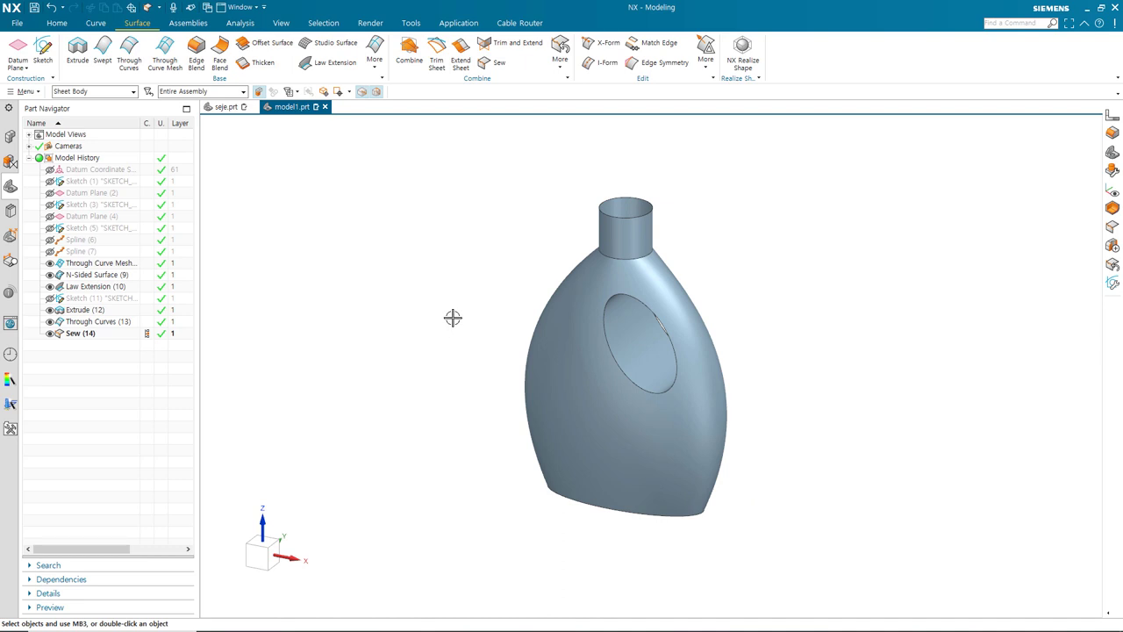
mouse_move(453, 317)
middle_mouse_down()
mouse_move(463, 306)
mouse_move(453, 301)
middle_mouse_up()
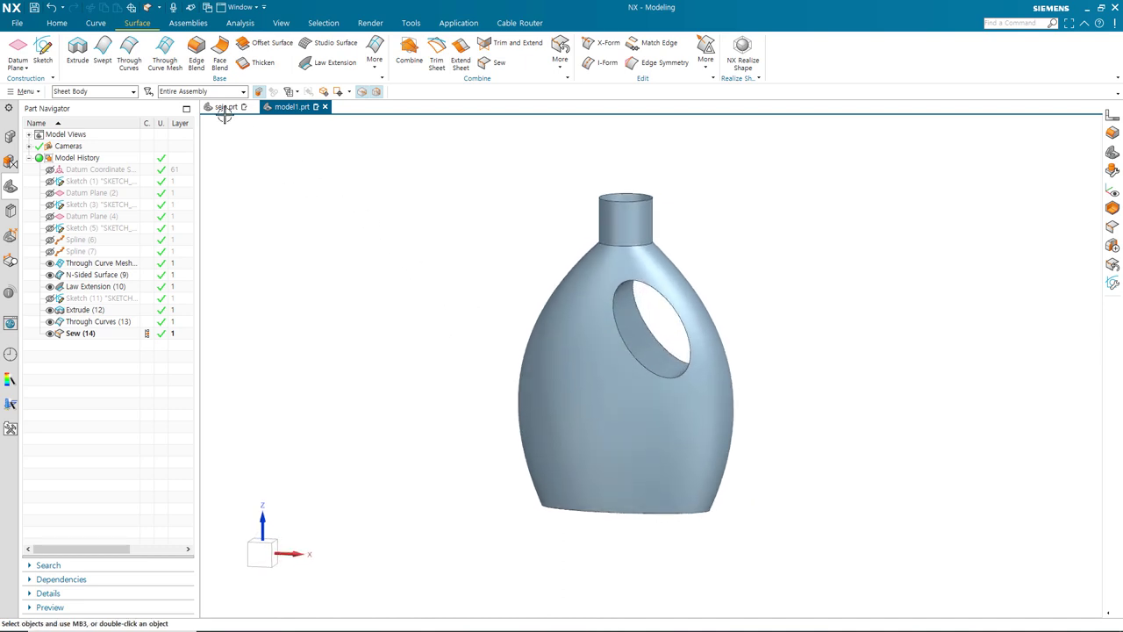
- Start an Edge Blend on both elliptical rims of the handle opening, trying radii of 10 mm and 7 mm
left_click(56, 23)
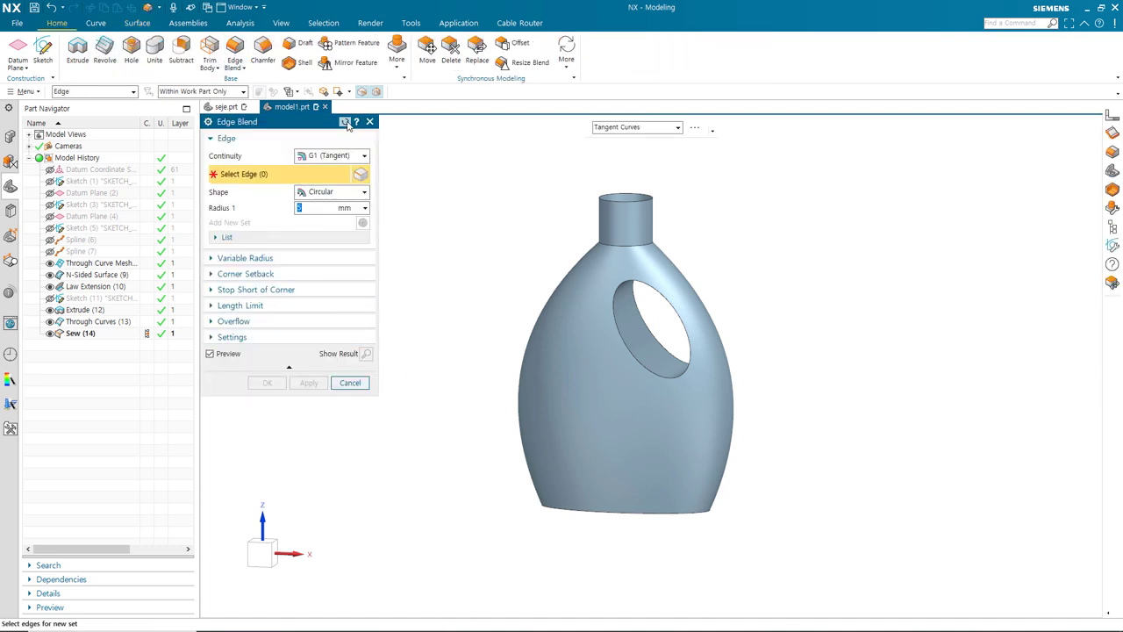
left_click(624, 323)
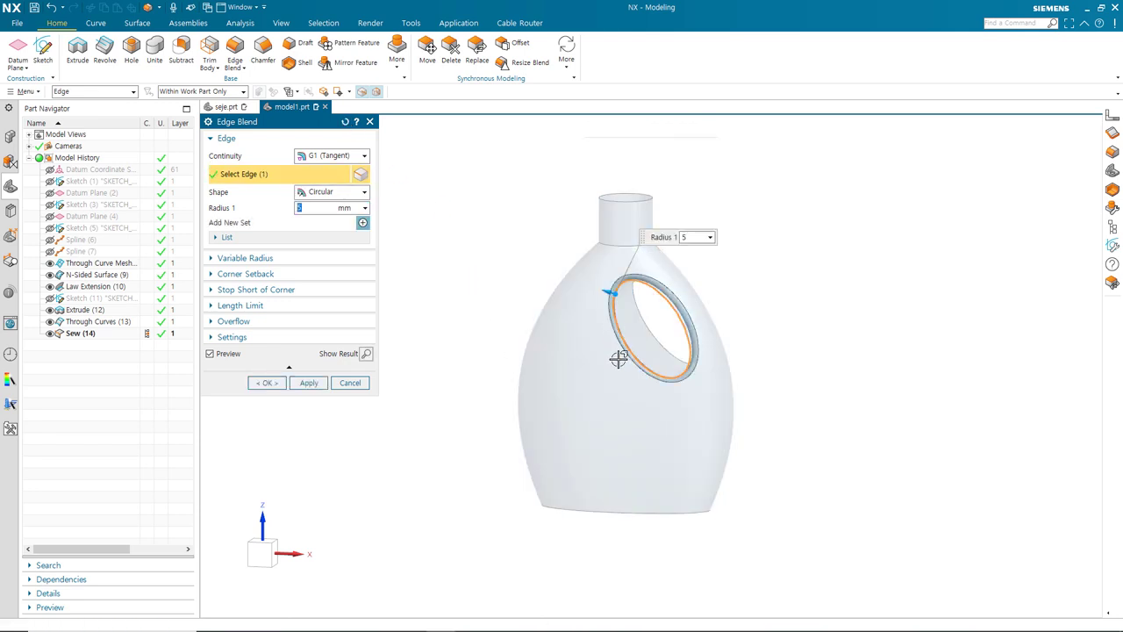
left_click(643, 312)
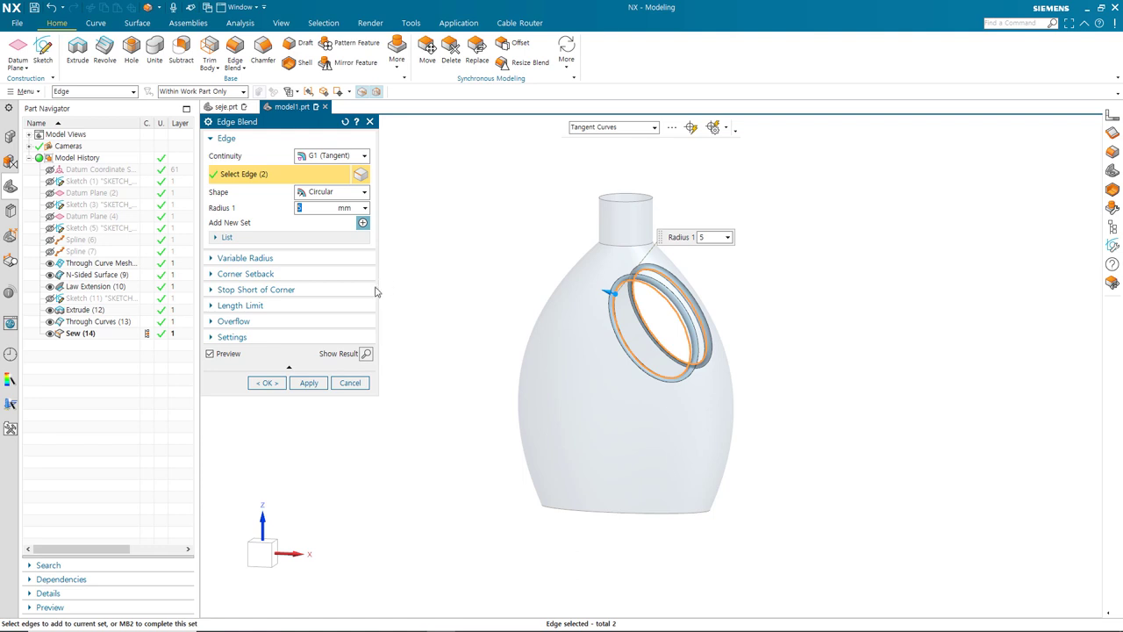
double_click(287, 207)
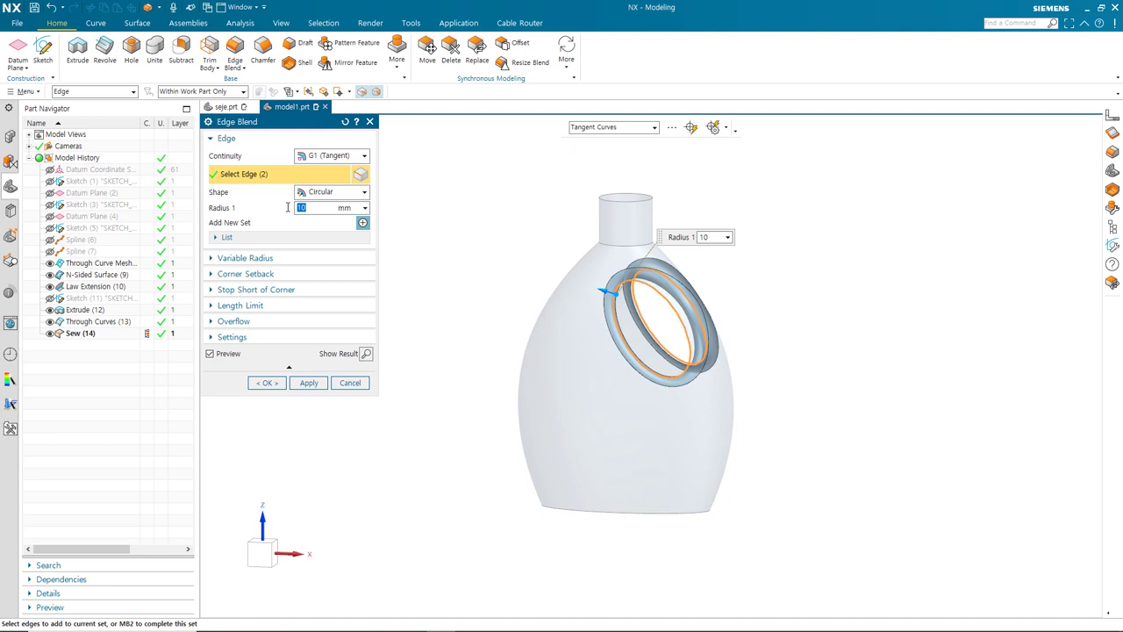
key("Return")
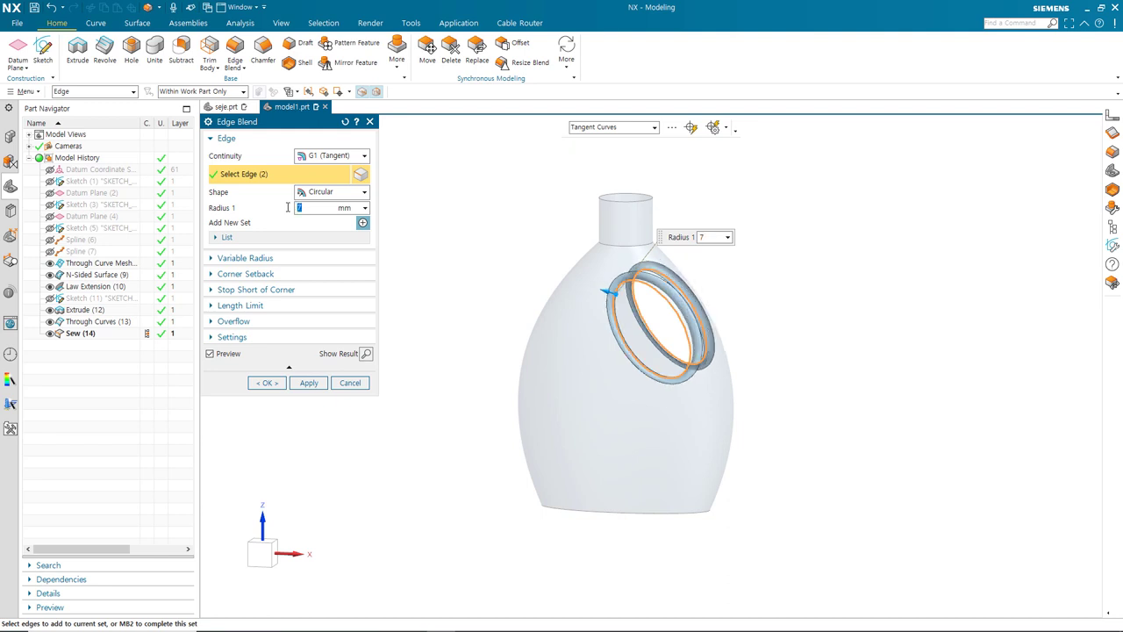
- Try a 10 mm blend radius on the handle opening's rims, and settle on 8 mm
middle_click_drag(715, 414, 652, 421)
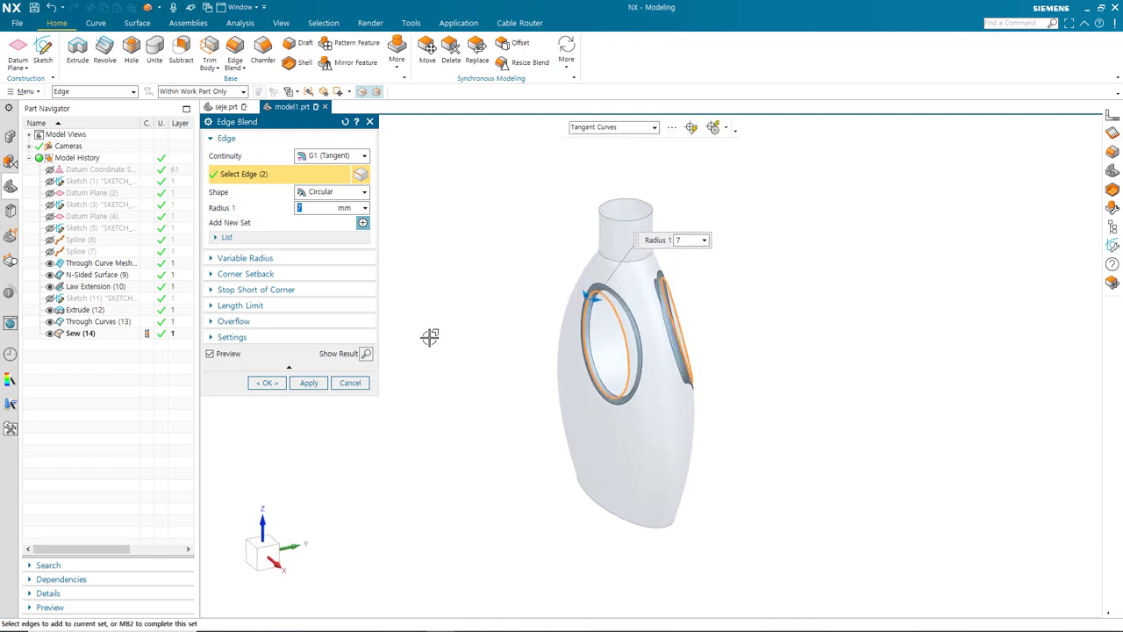
key("Return")
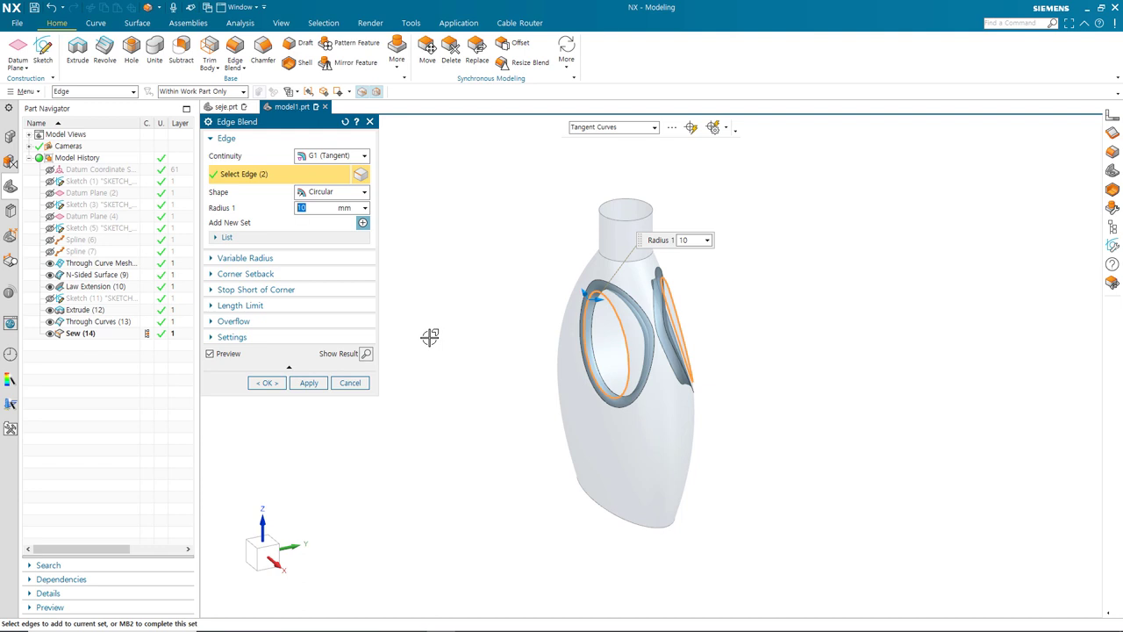
middle_click_drag(654, 383, 608, 380)
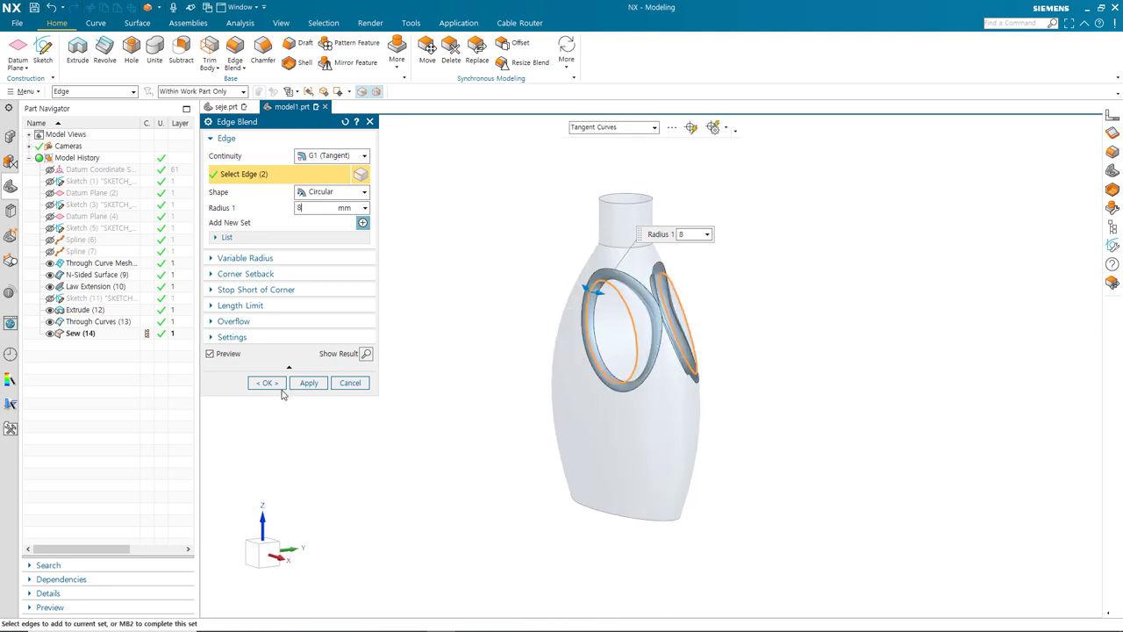
- Add the bottle's base edge to the 8 mm blend set and create the Edge Blend
left_click(604, 514)
key("ctrl+alt+f")
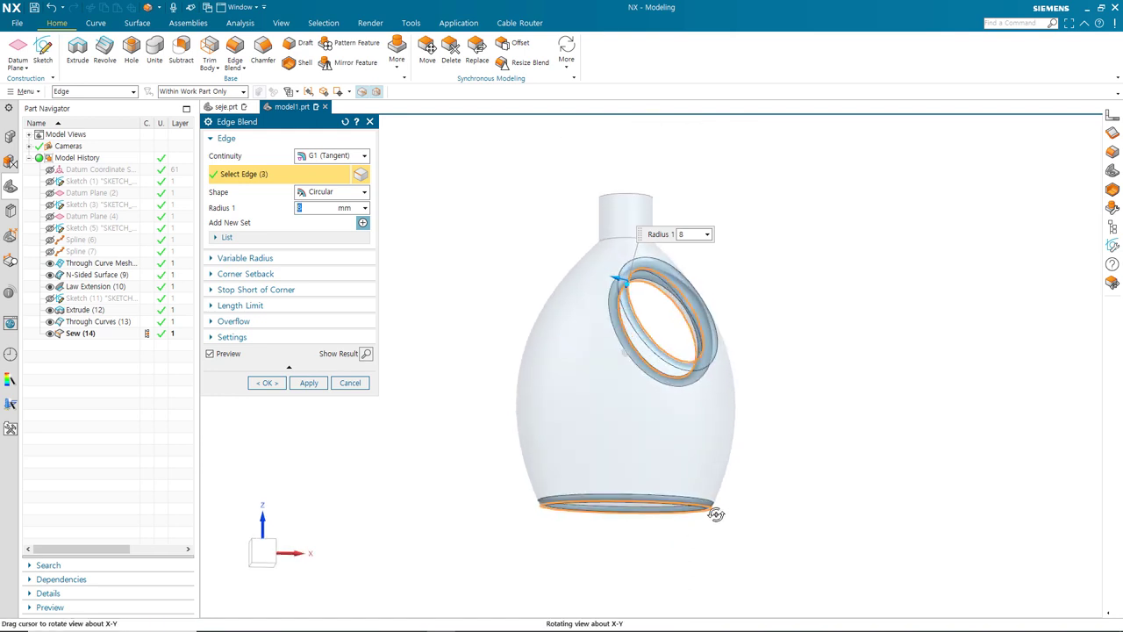
left_click(268, 383)
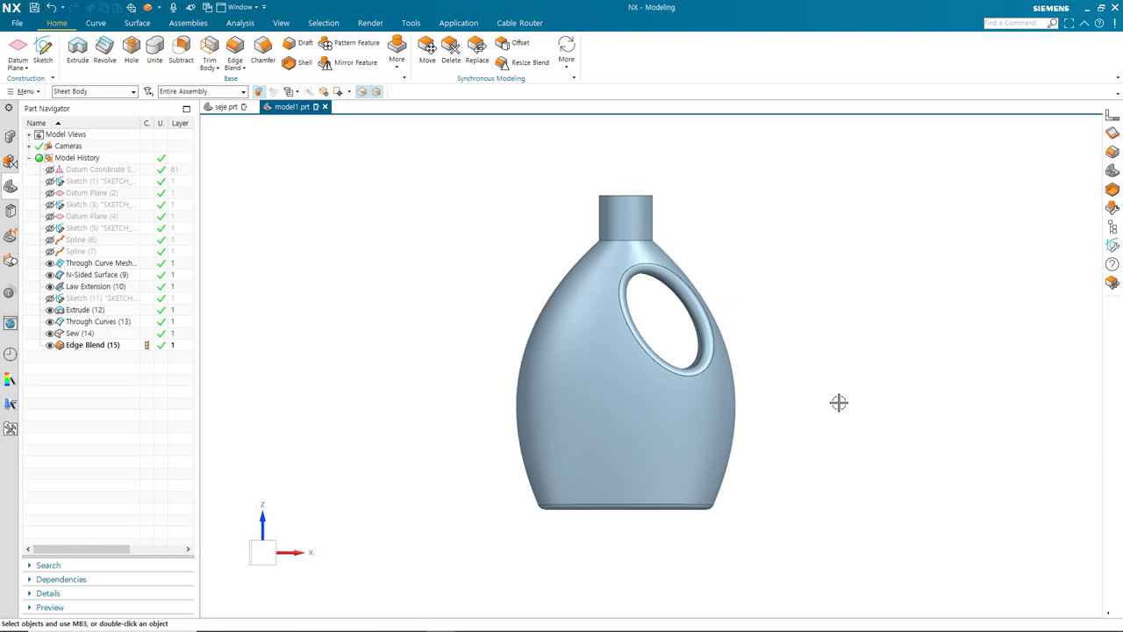
- Blend the edge where the bottle's neck meets its shoulder with a 10 mm Edge Blend
mouse_move(838, 402)
middle_mouse_down()
mouse_move(808, 418)
mouse_move(824, 412)
middle_mouse_up()
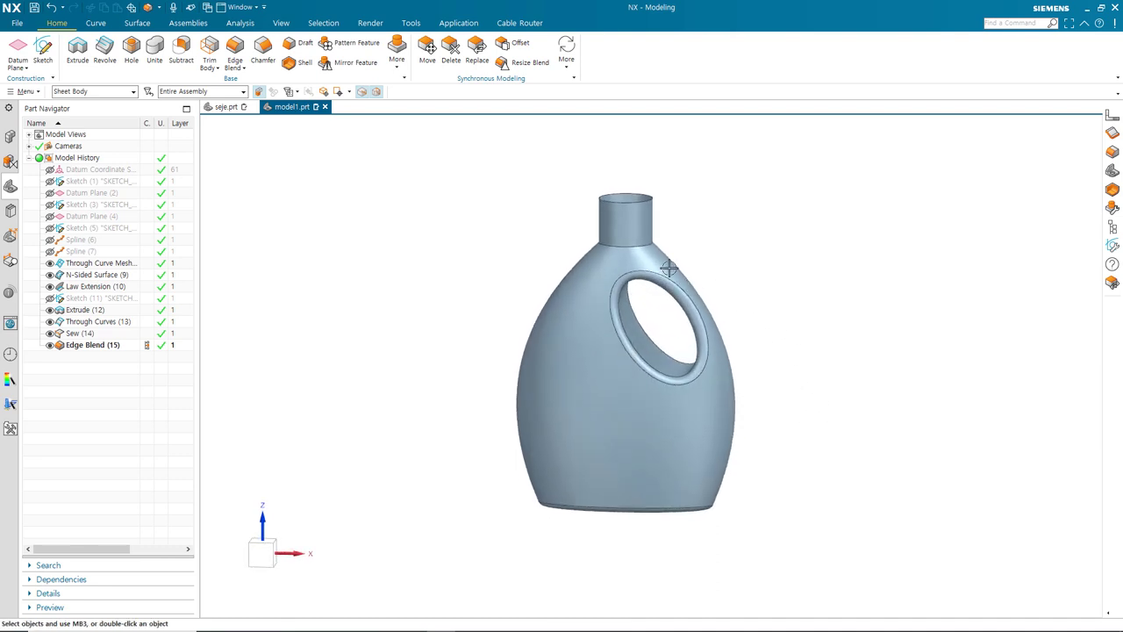
left_click(234, 51)
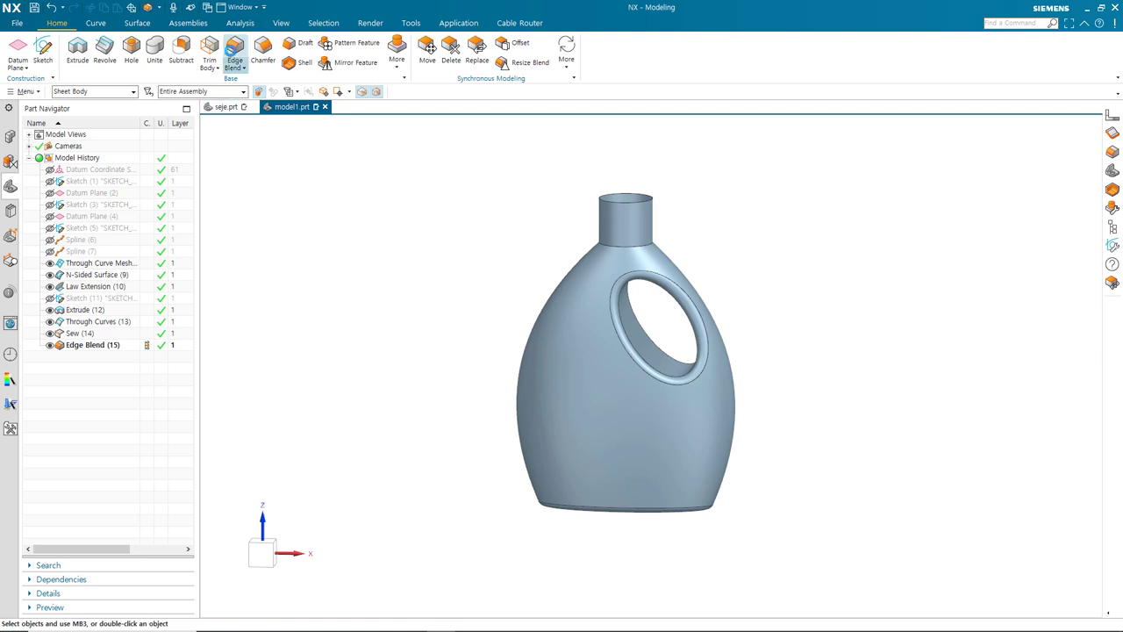
left_click(627, 244)
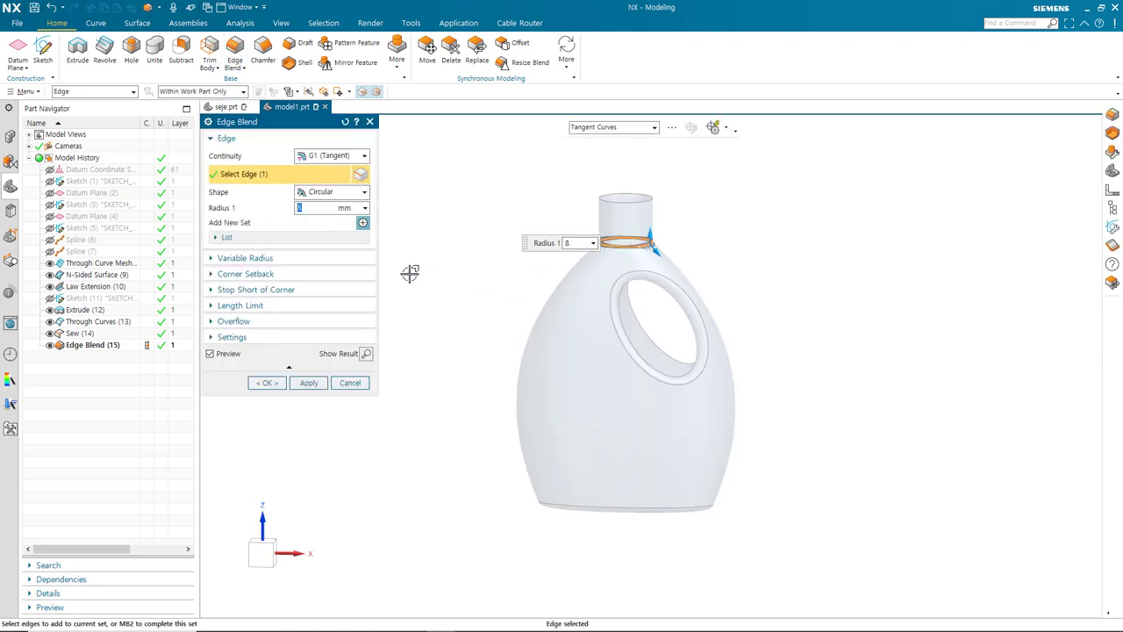
double_click(330, 208)
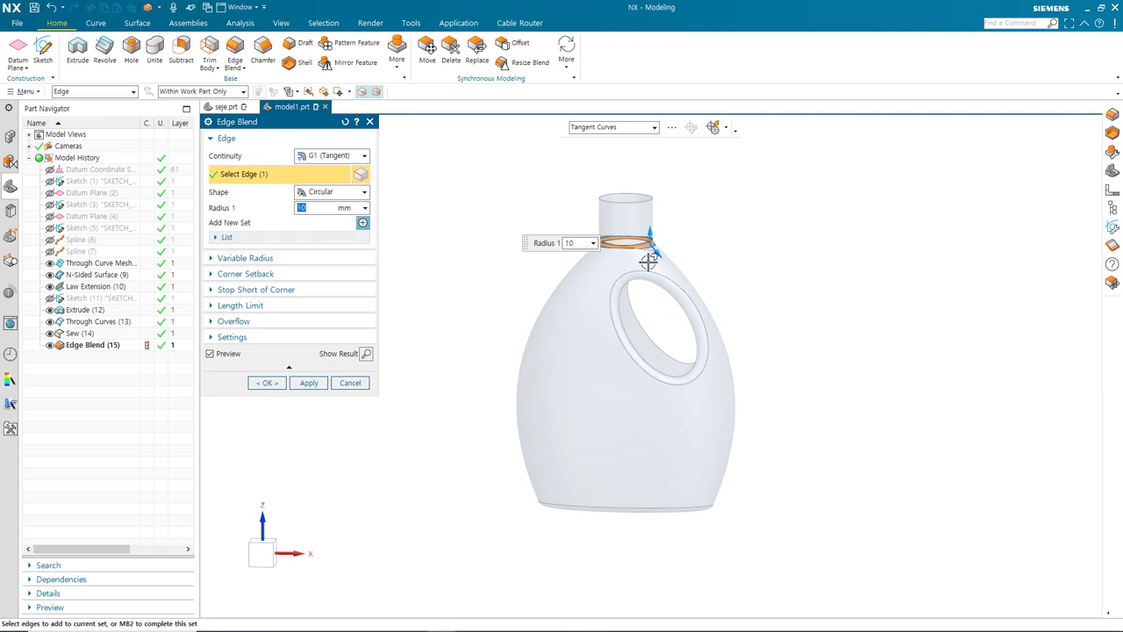
scroll(647, 258, "down", 3)
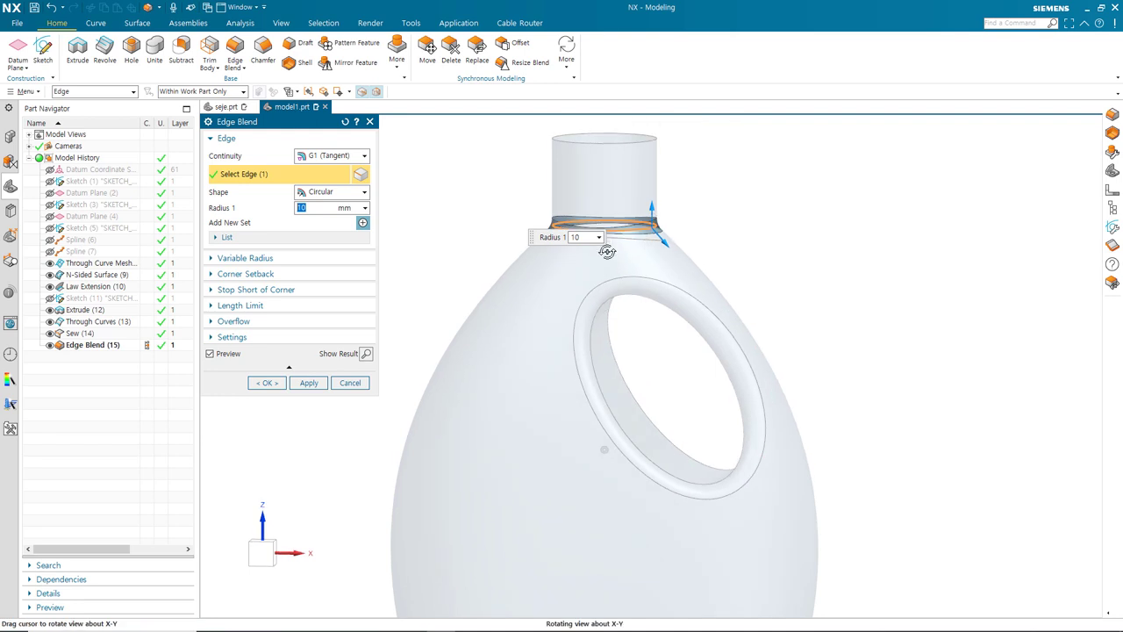
left_click(273, 385)
middle_click_drag(643, 272, 613, 290)
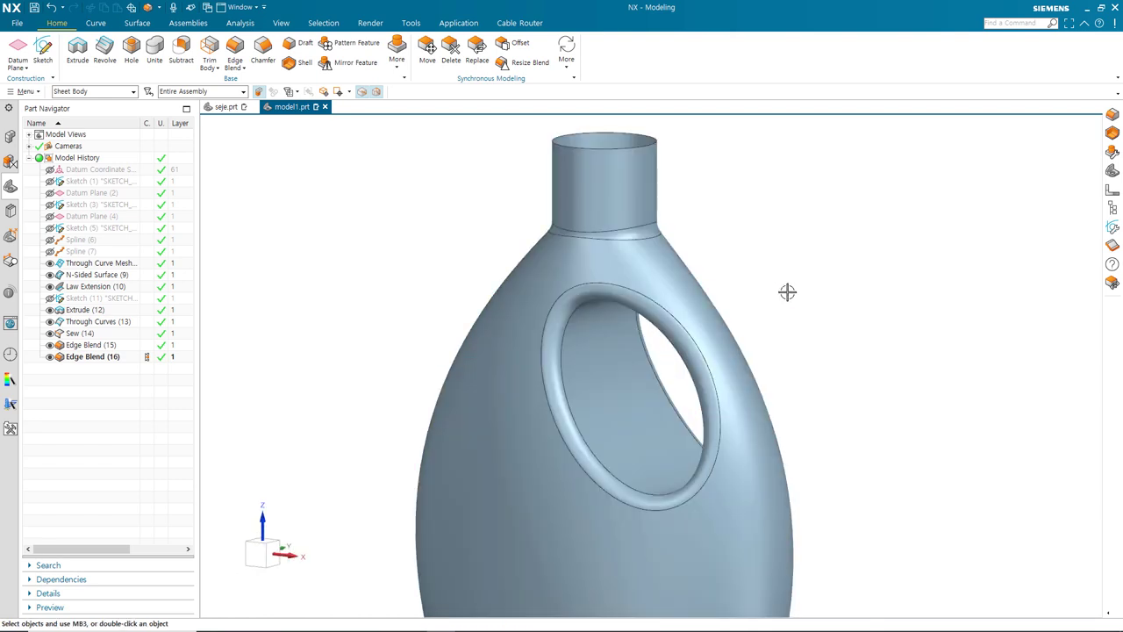
- Thicken all faces of the sewn bottle body with an Offset 1 of 2 mm, previewing the result before creating it
key("Home")
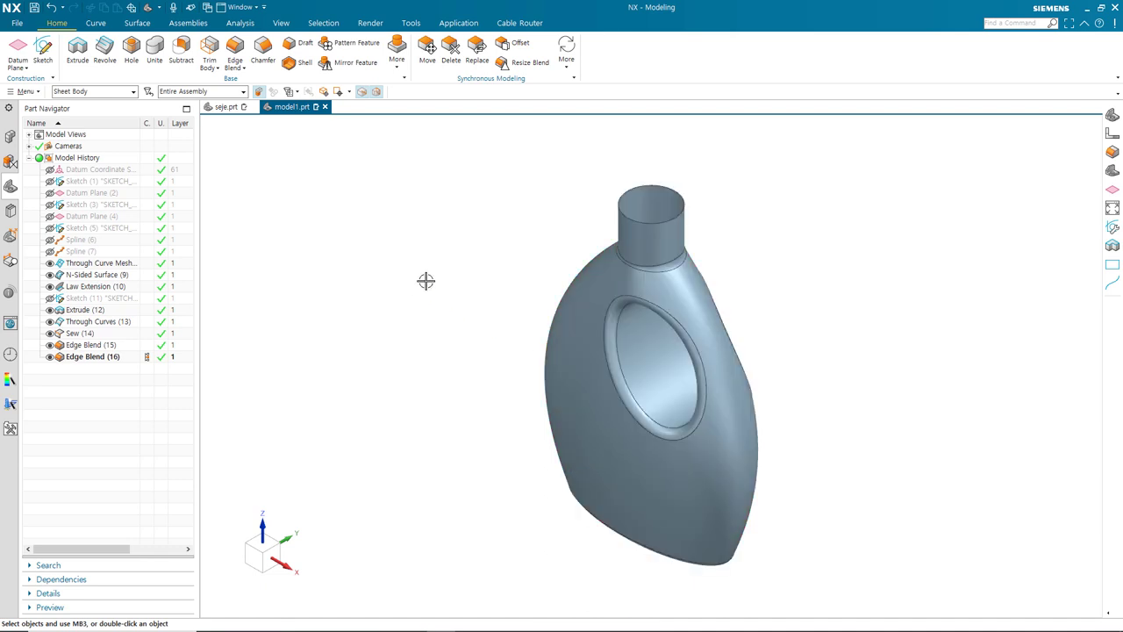
left_click(139, 24)
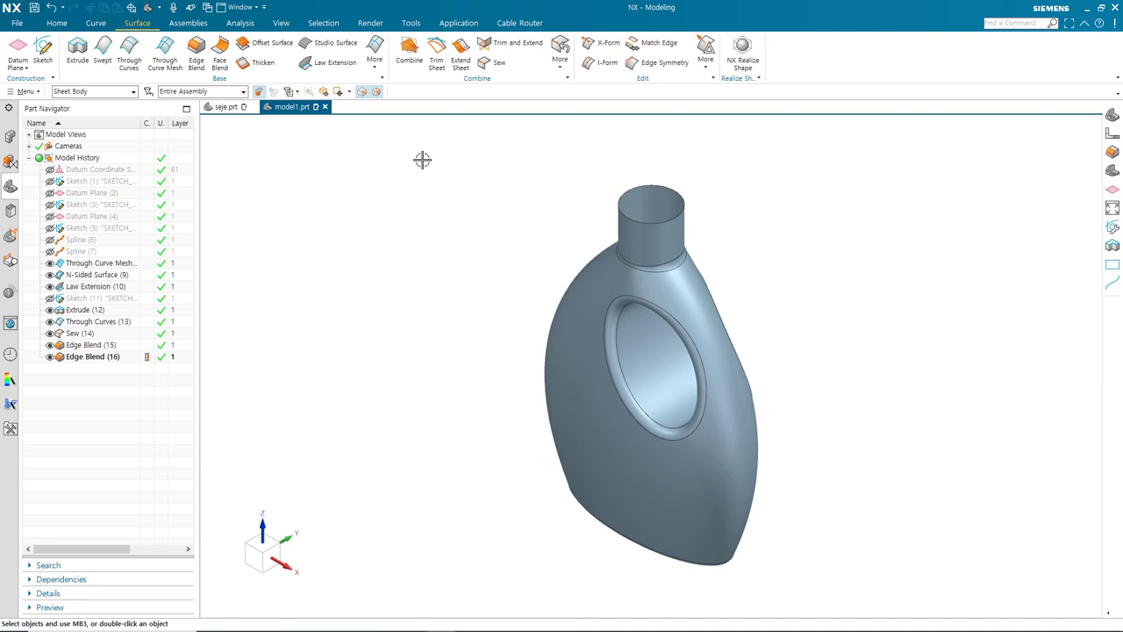
left_click(261, 62)
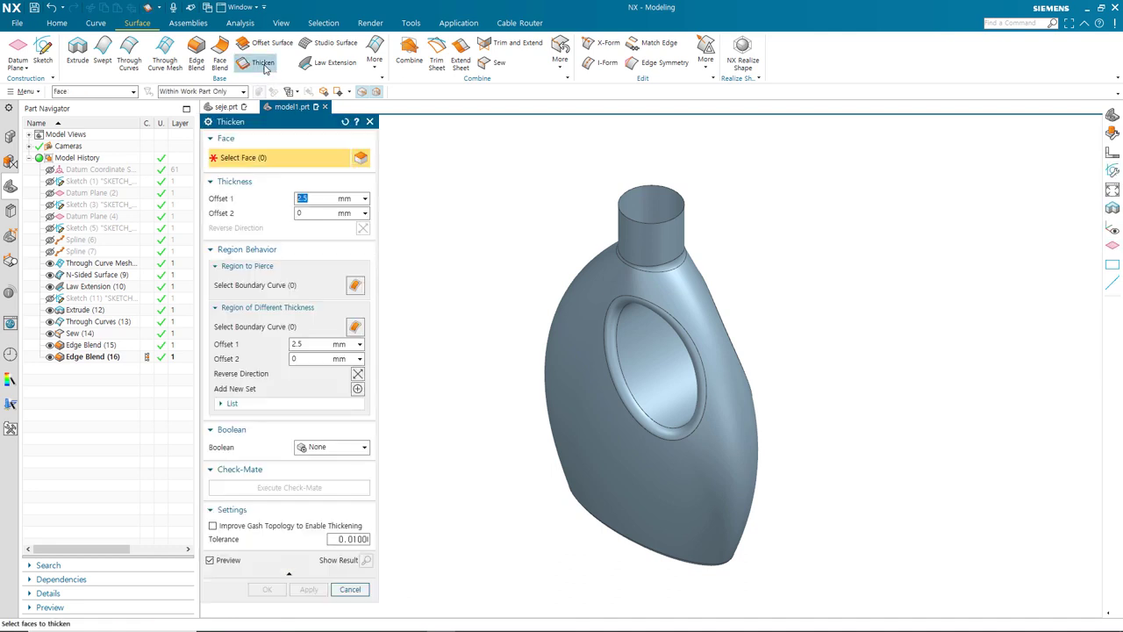
left_click(593, 287)
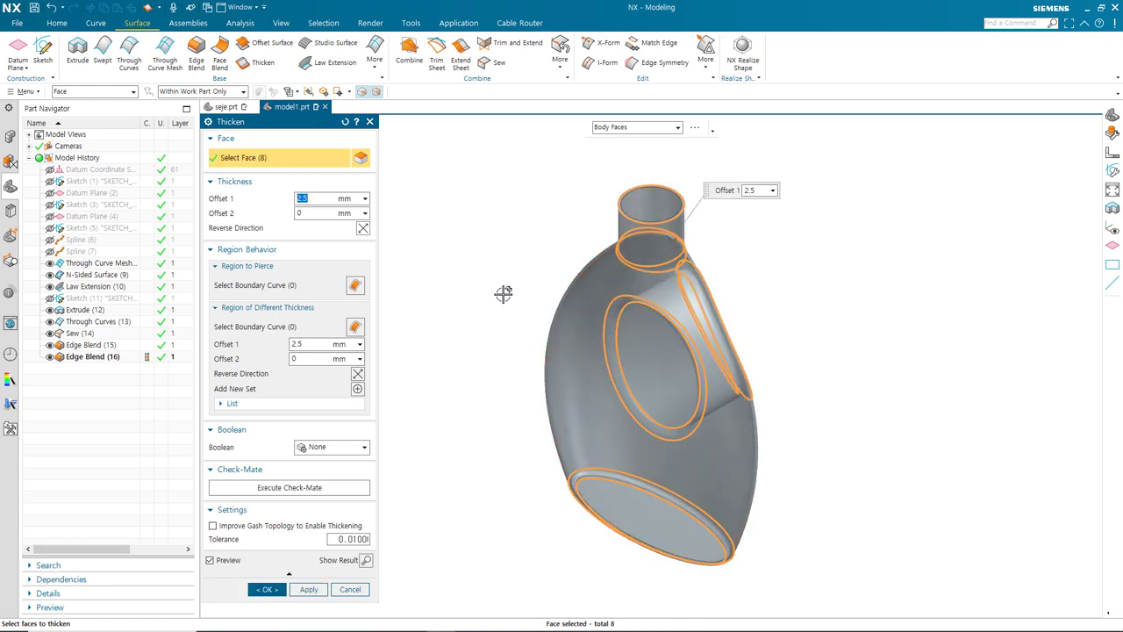
middle_click_drag(503, 293, 506, 318)
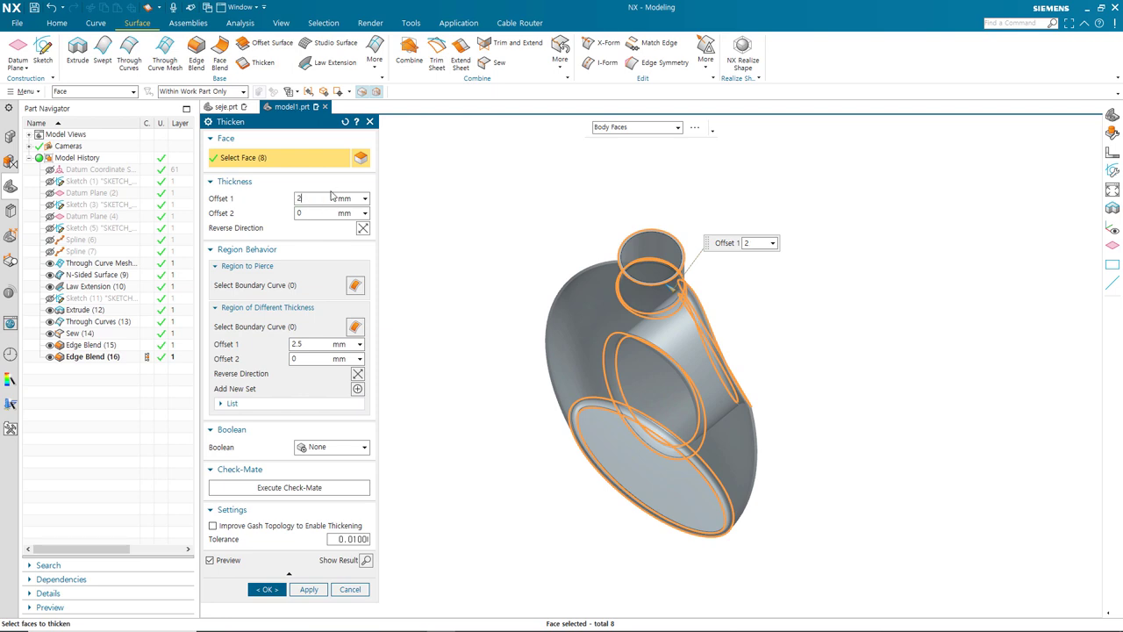
left_click(367, 561)
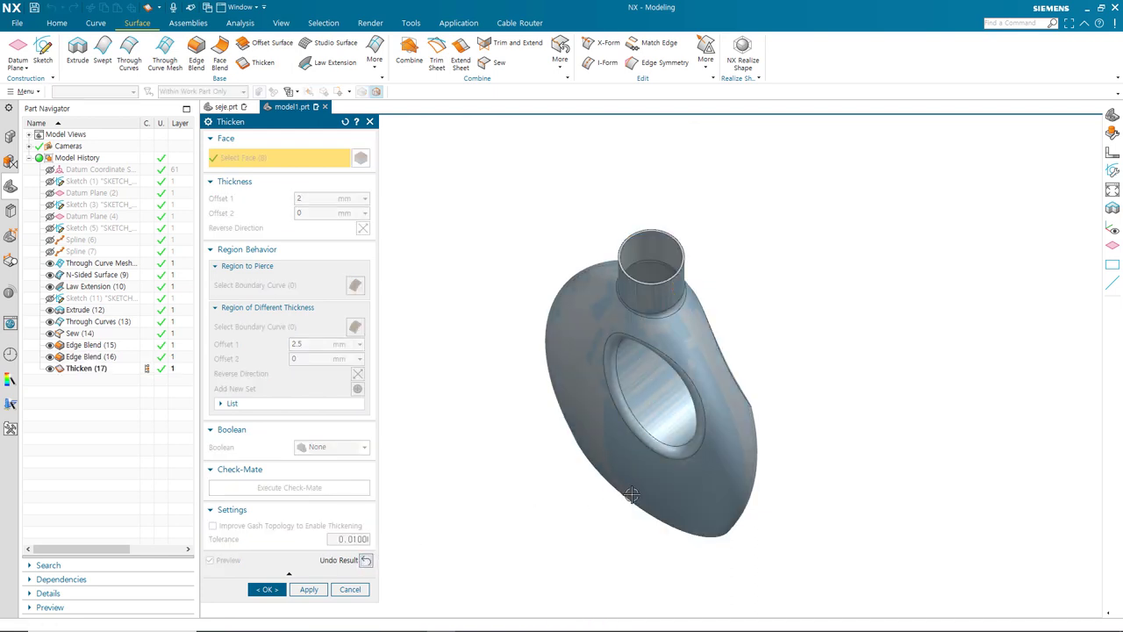
middle_click_drag(654, 494, 636, 447)
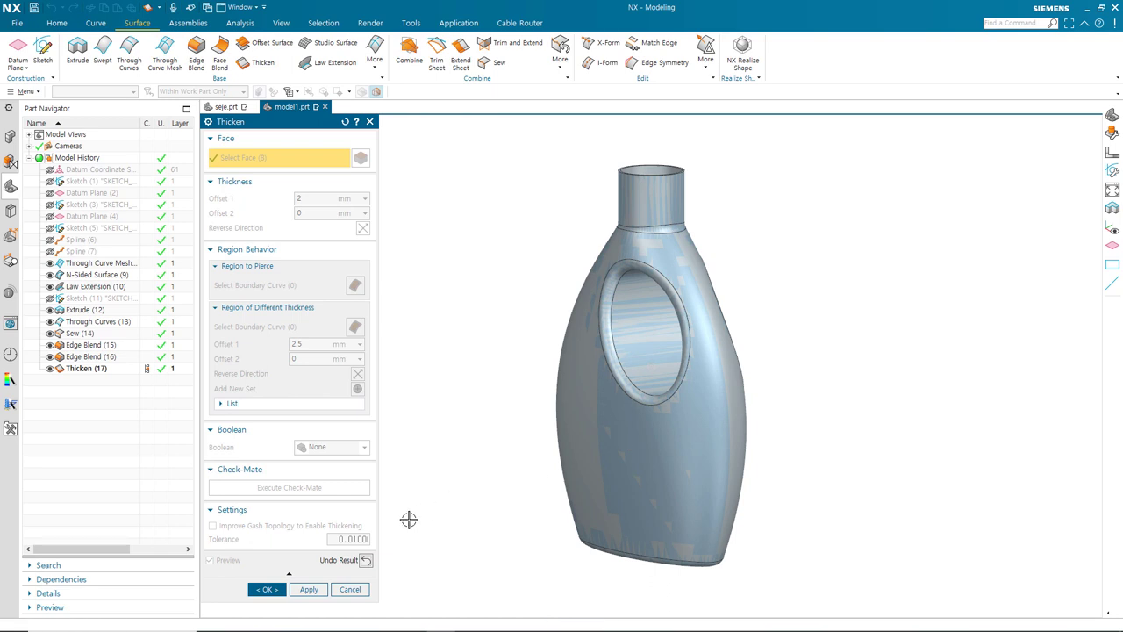
middle_click_drag(608, 490, 596, 527)
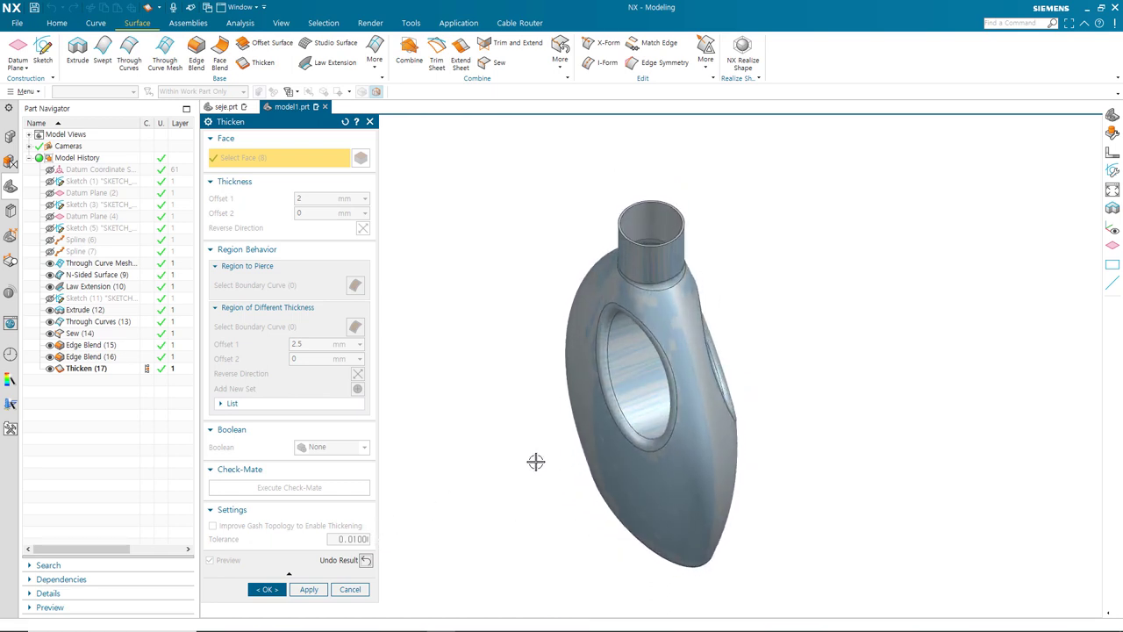
left_click(268, 589)
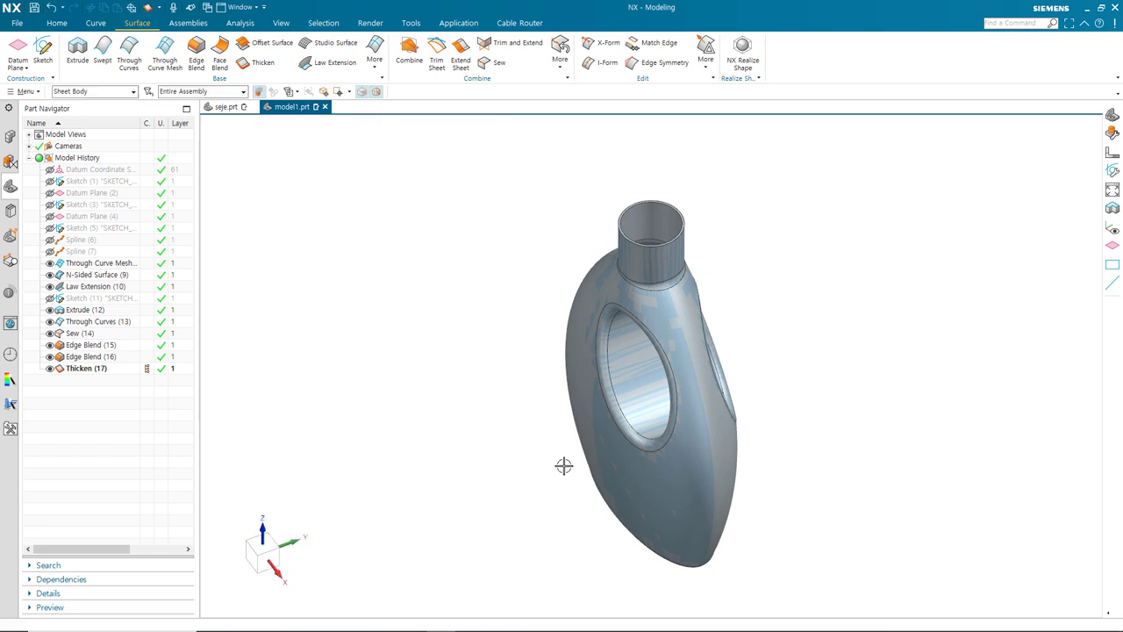
- Hide the original sewn sheet body and inspect the thickened bottle from several sides, ending in the front view
middle_click_drag(641, 430, 618, 435)
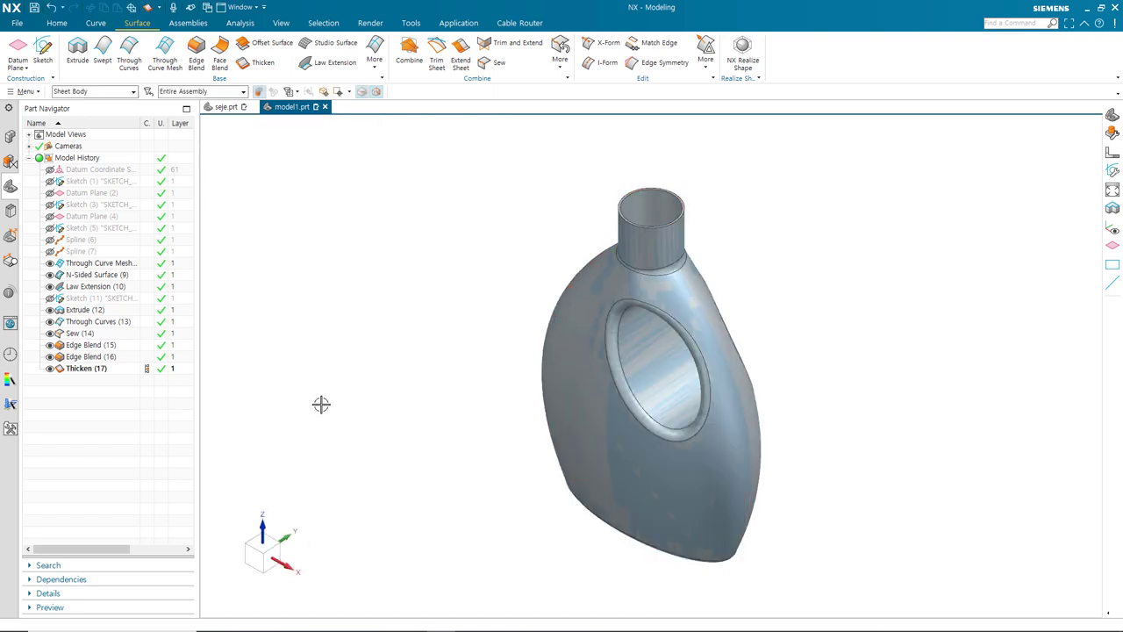
left_click(51, 334)
mouse_move(672, 378)
middle_mouse_down()
mouse_move(632, 426)
mouse_move(715, 343)
mouse_move(675, 376)
middle_mouse_up()
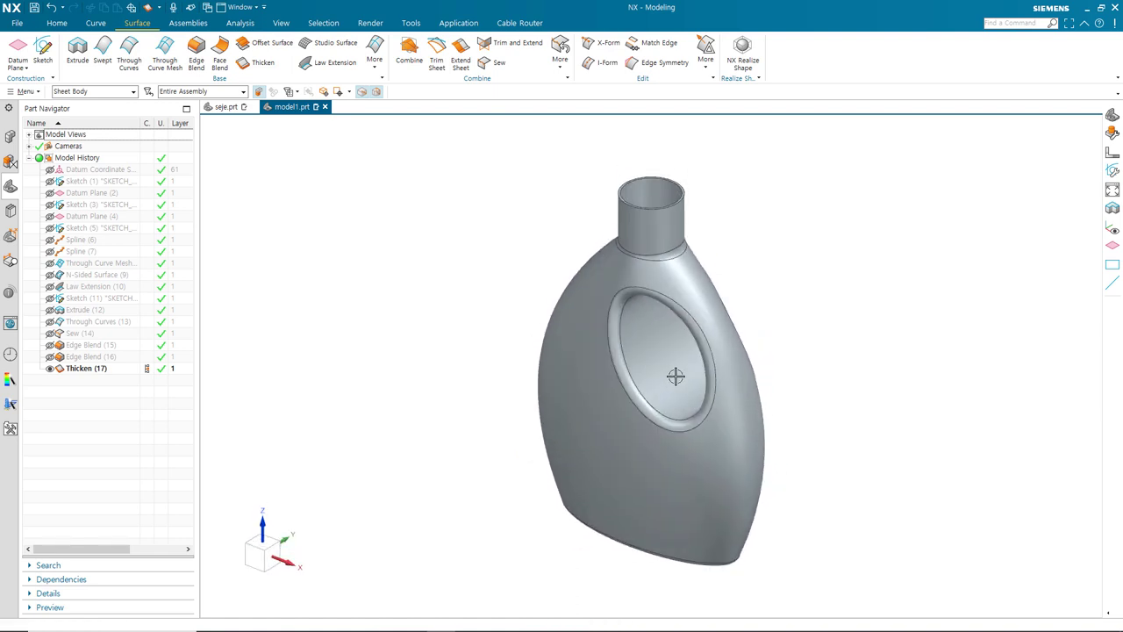
key("ctrl+alt+f")
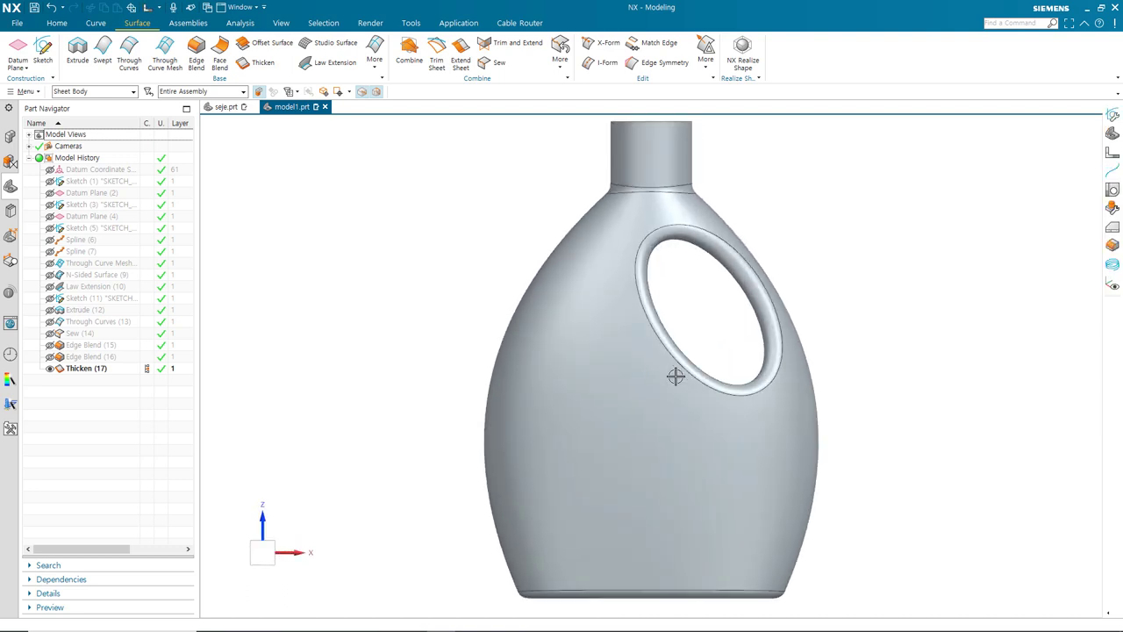
key("Home")
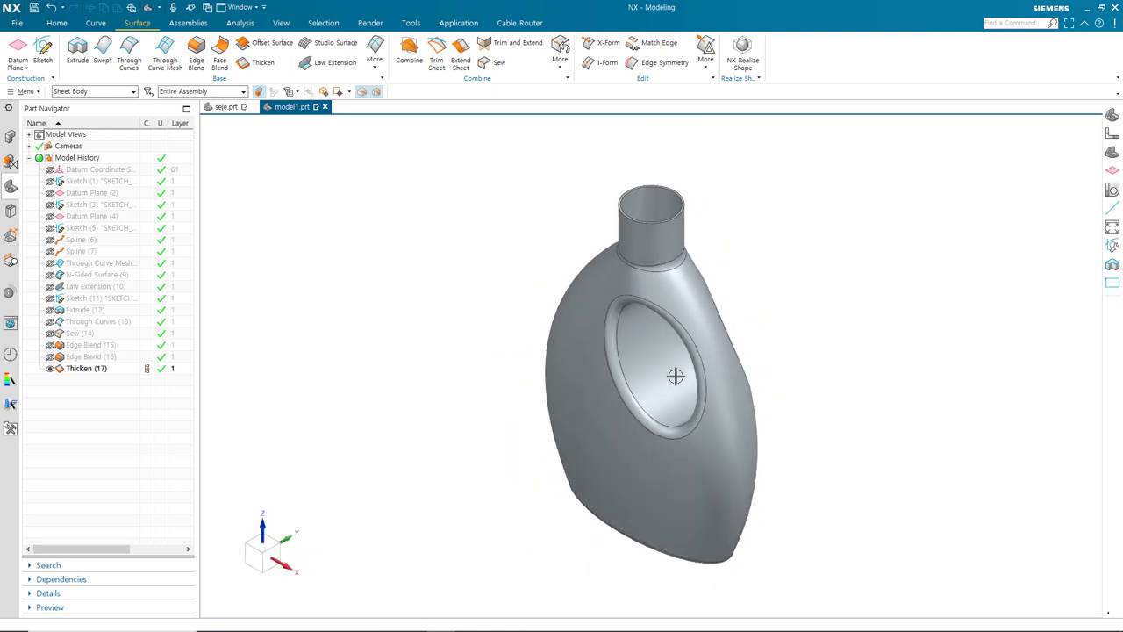
middle_click_drag(683, 402, 862, 347)
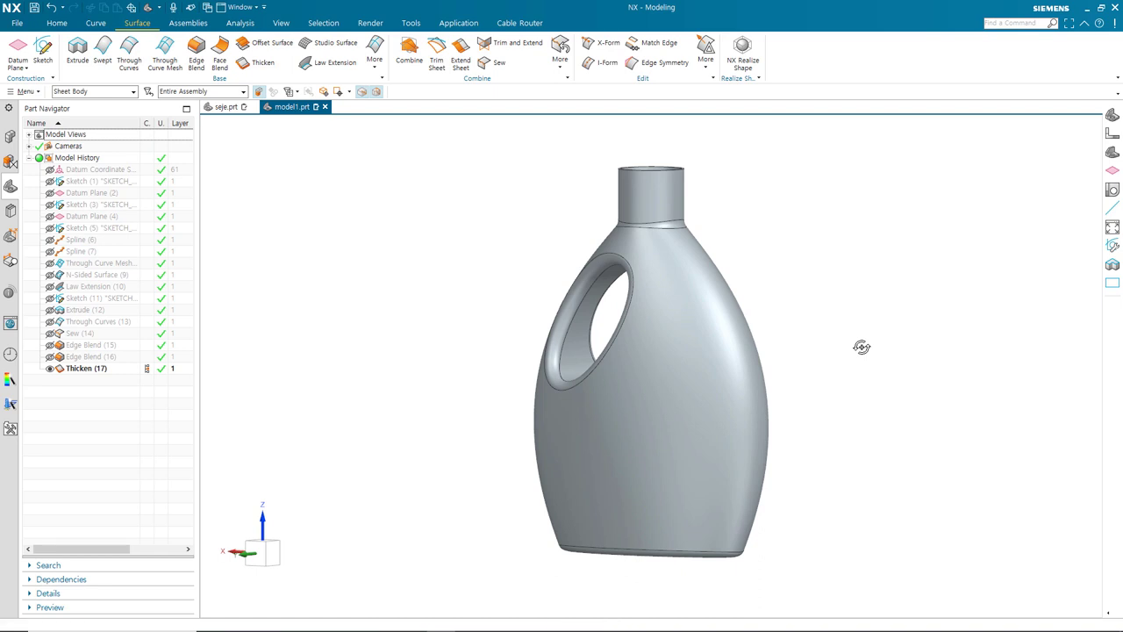
key("ctrl+alt+f")
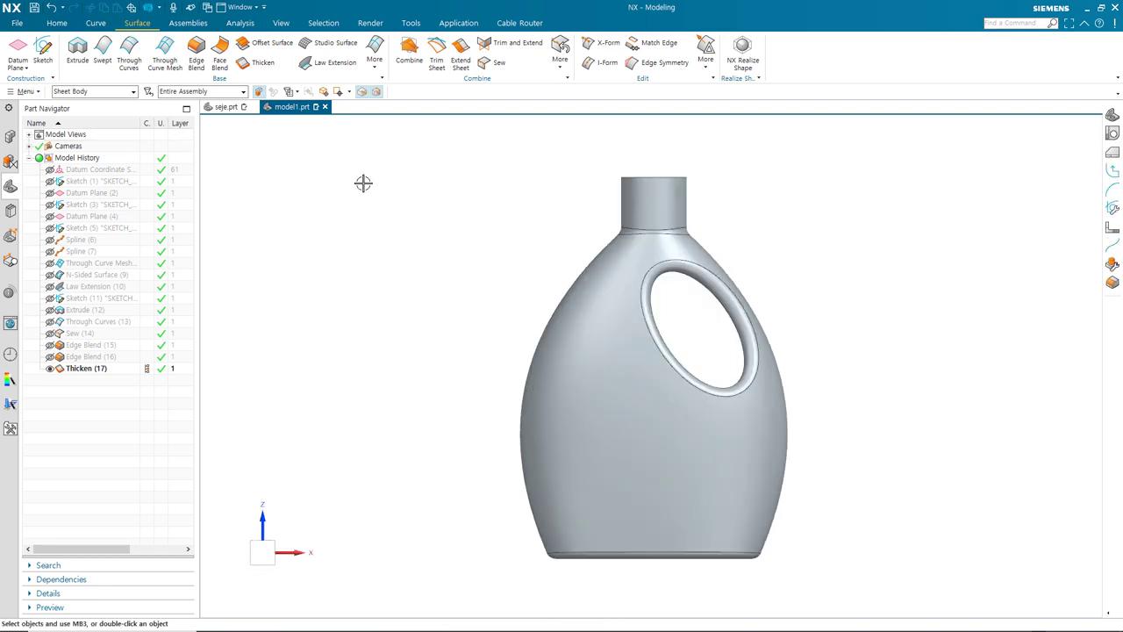
- Start a Helix along a vector with default settings restored and set its constant diameter to 60 mm
left_click(102, 25)
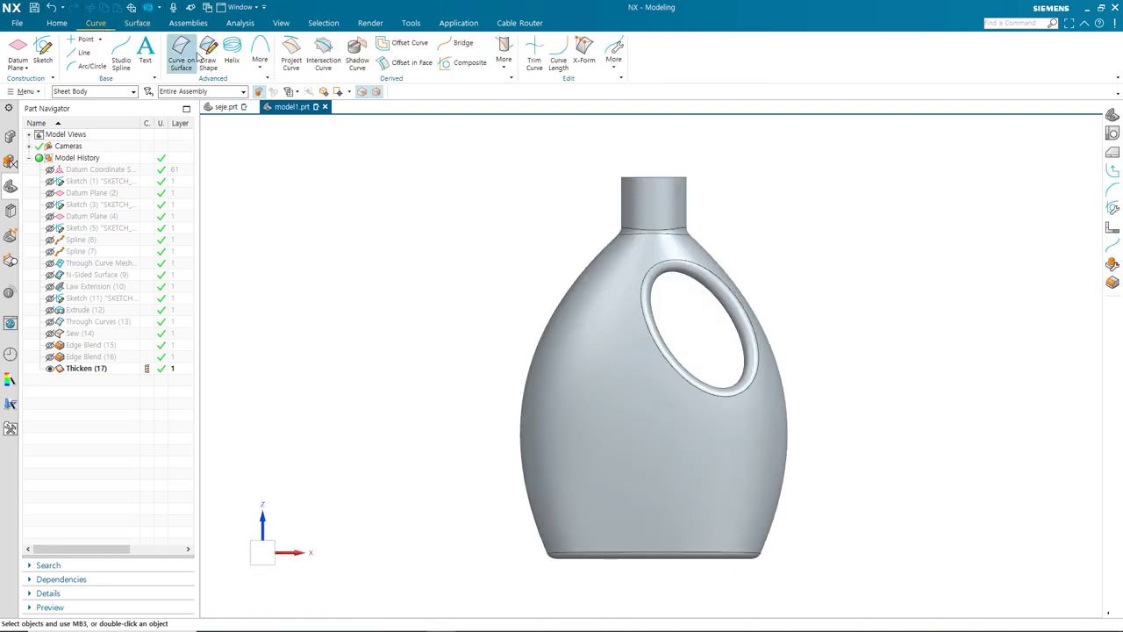
left_click(231, 49)
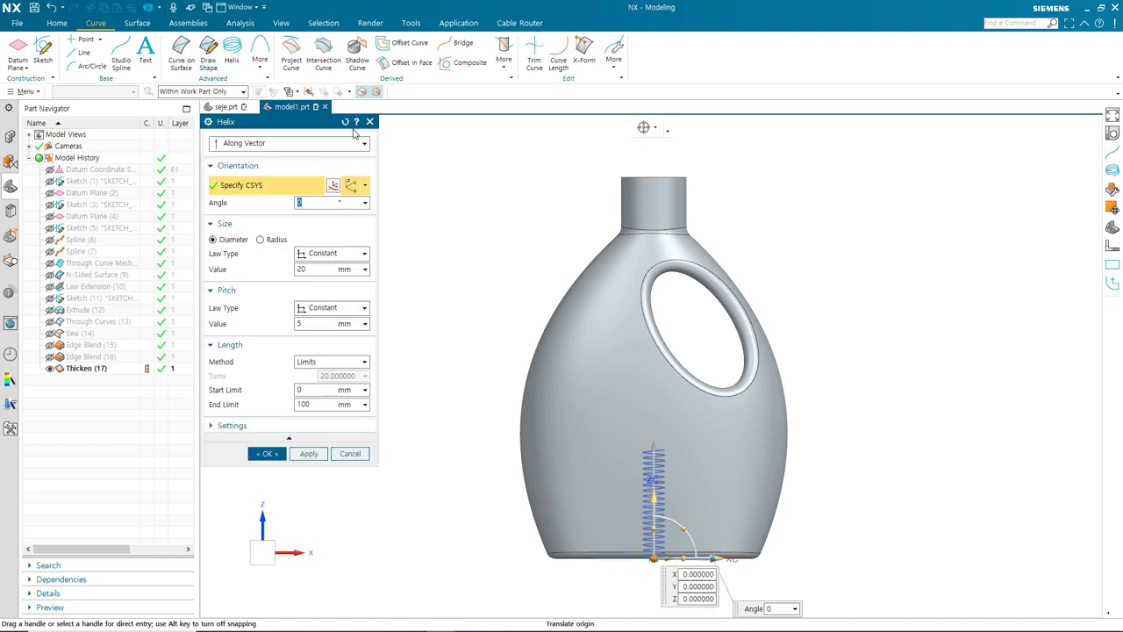
left_click(344, 121)
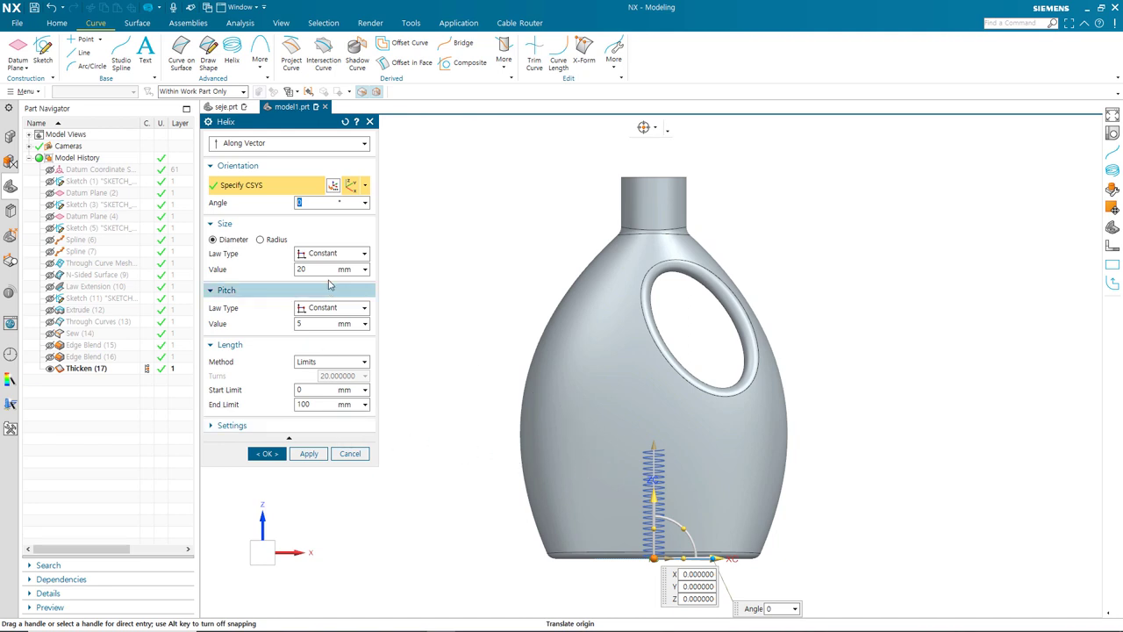
left_click(320, 267)
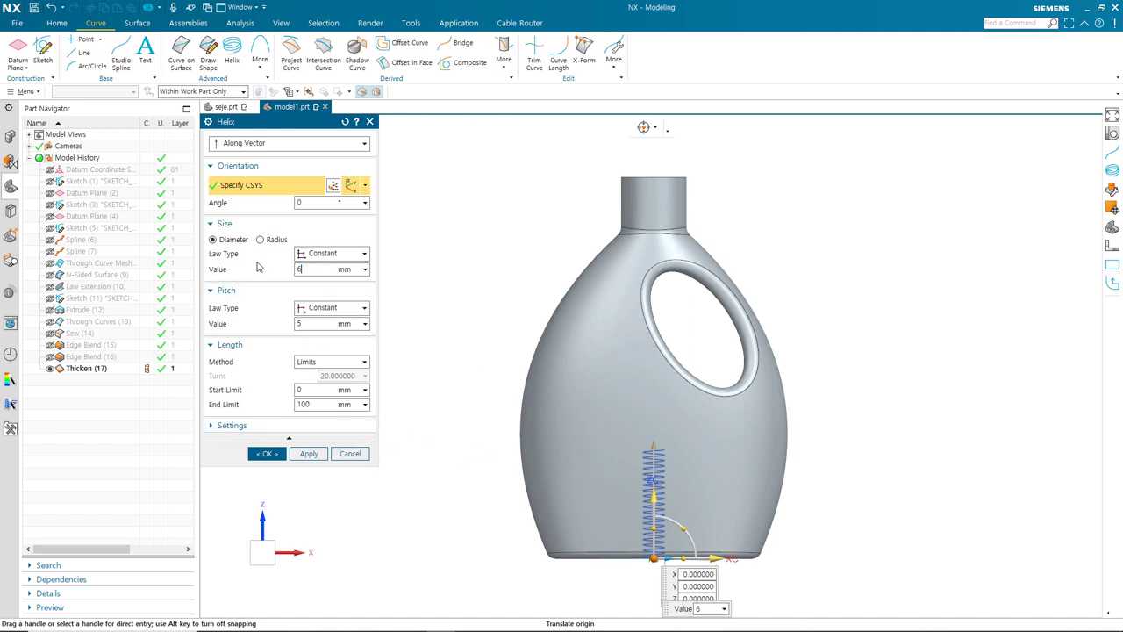
key("Return")
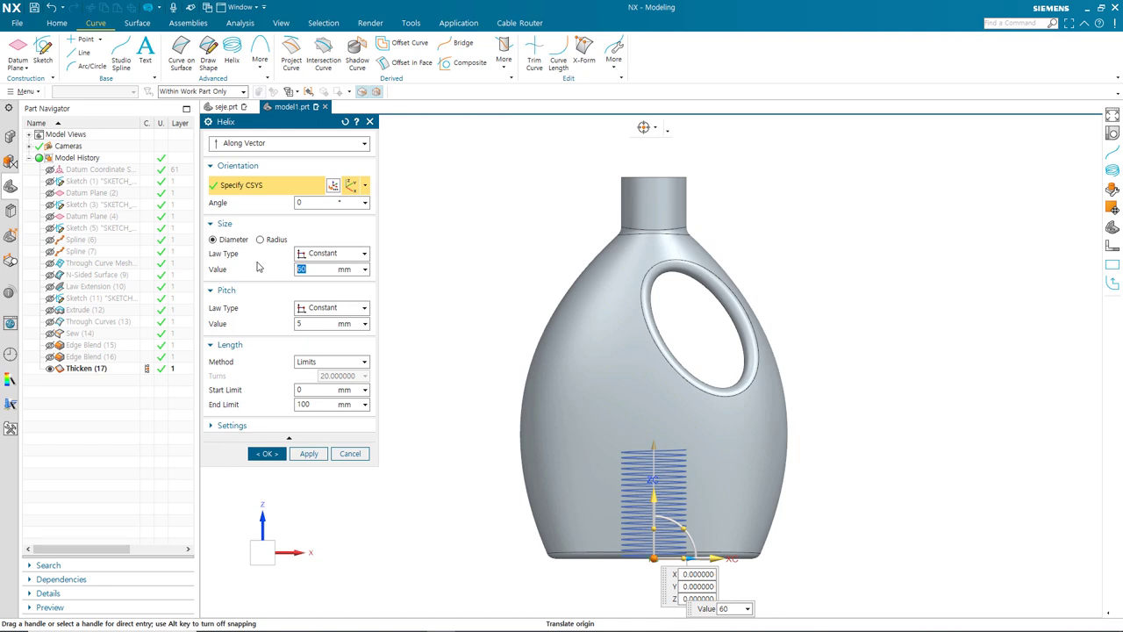
- Define the helix length by the Turns method and set it to 3 turns
left_click(336, 366)
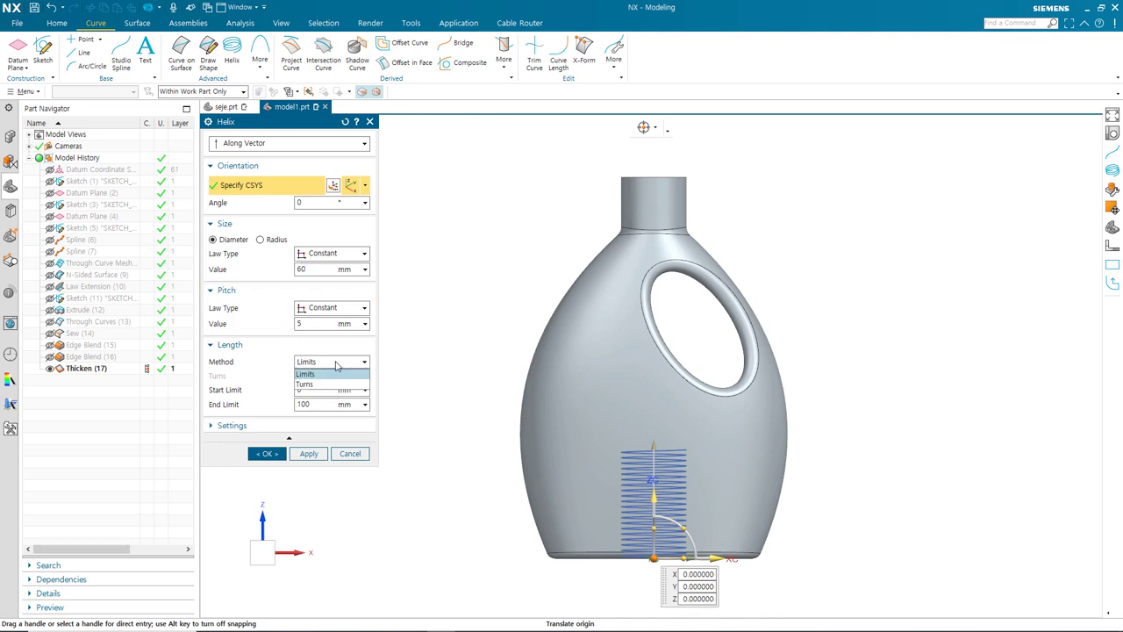
left_click(316, 386)
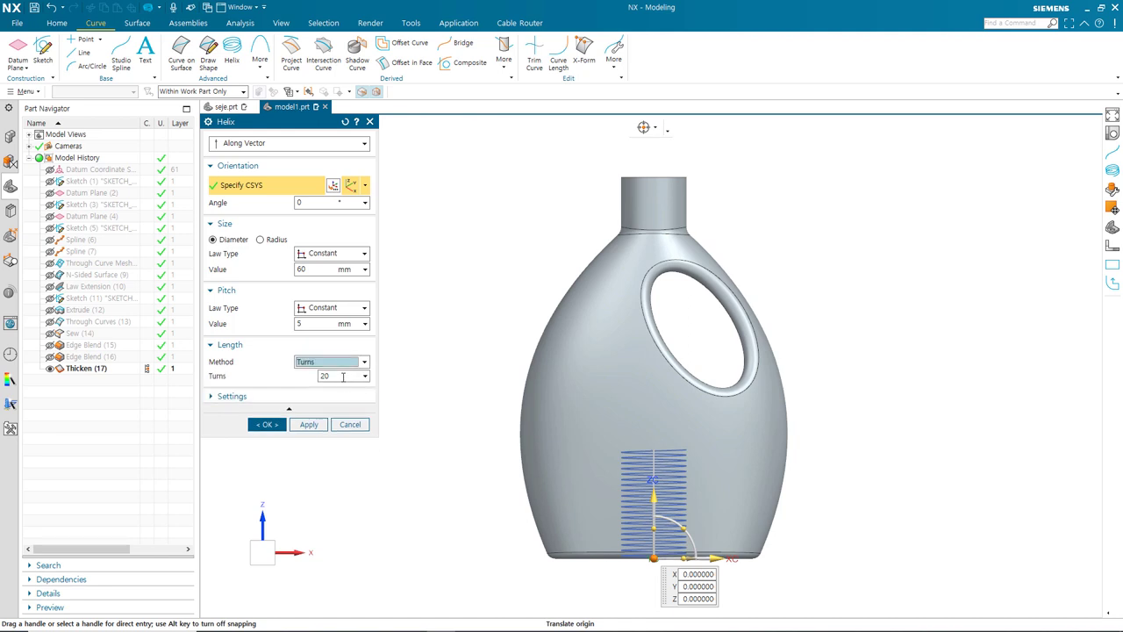
left_click(343, 376)
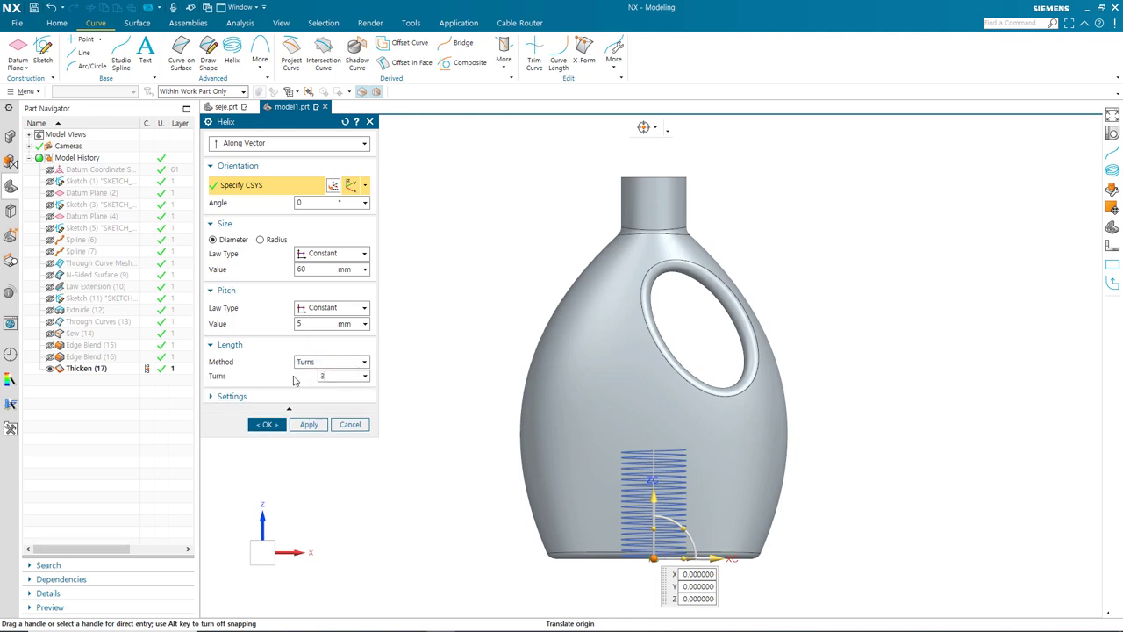
type("3")
key("Return")
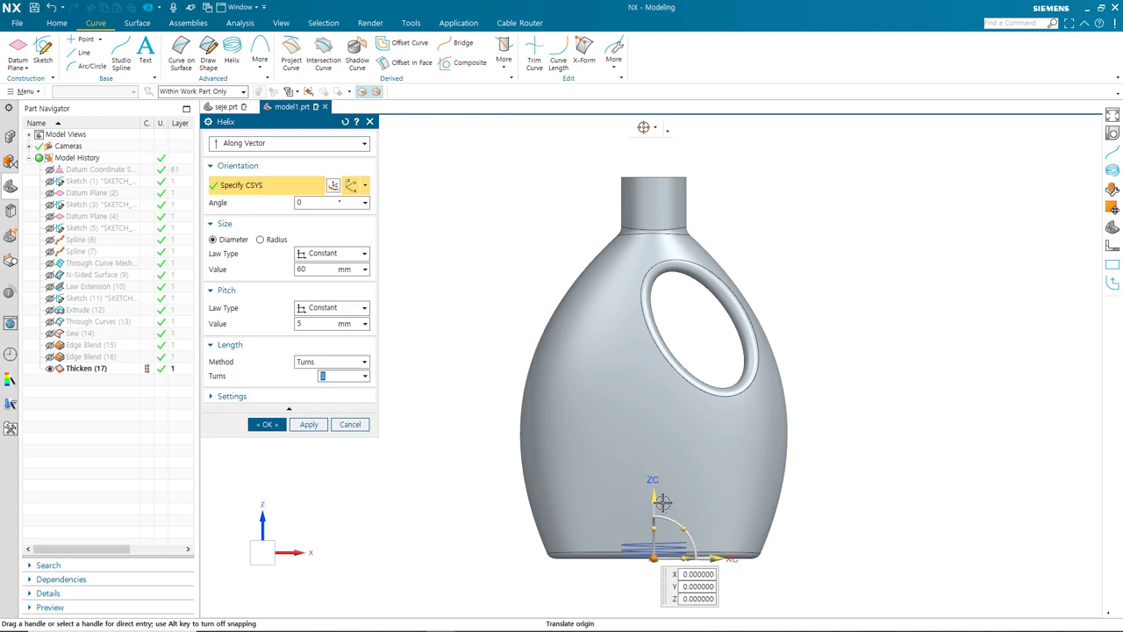
- Move the helix origin up along the Z axis into the bottle's neck, placing it at Z 333 mm
left_click_drag(662, 501, 678, 143)
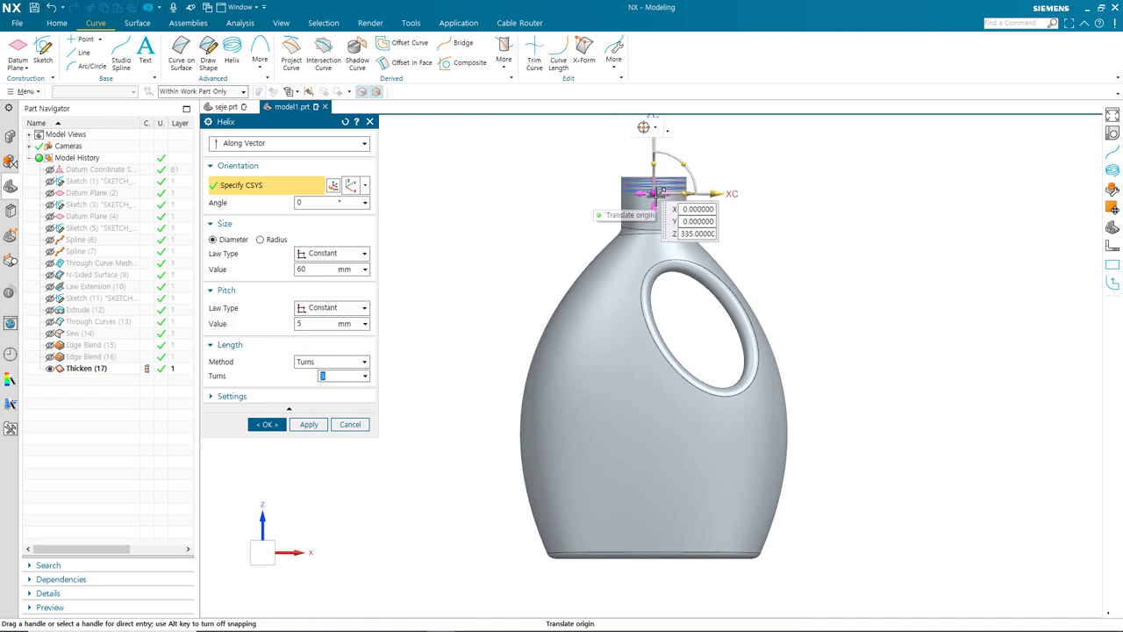
scroll(658, 190, "up", 2)
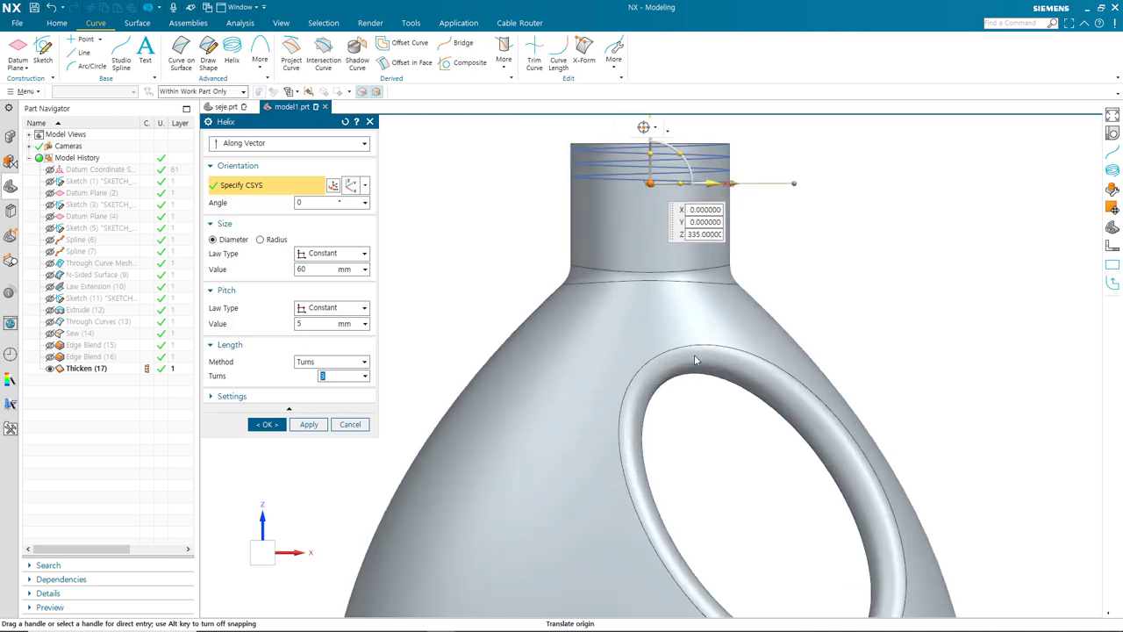
middle_click_drag(707, 243, 689, 371, "shift")
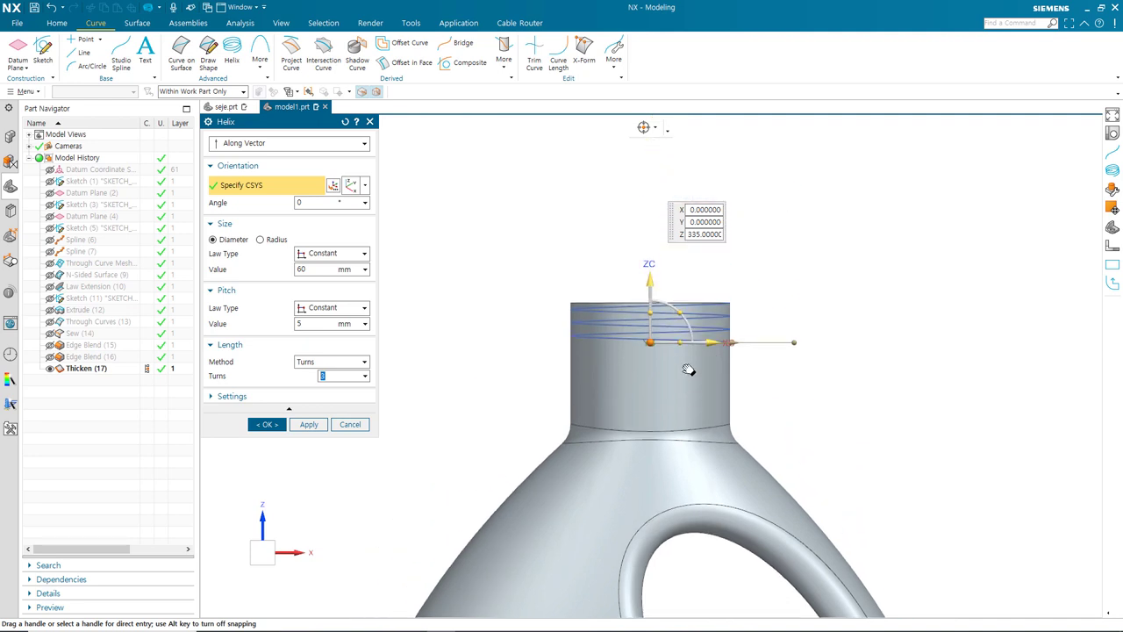
scroll(674, 367, "up", 2)
scroll(677, 364, "up", 1)
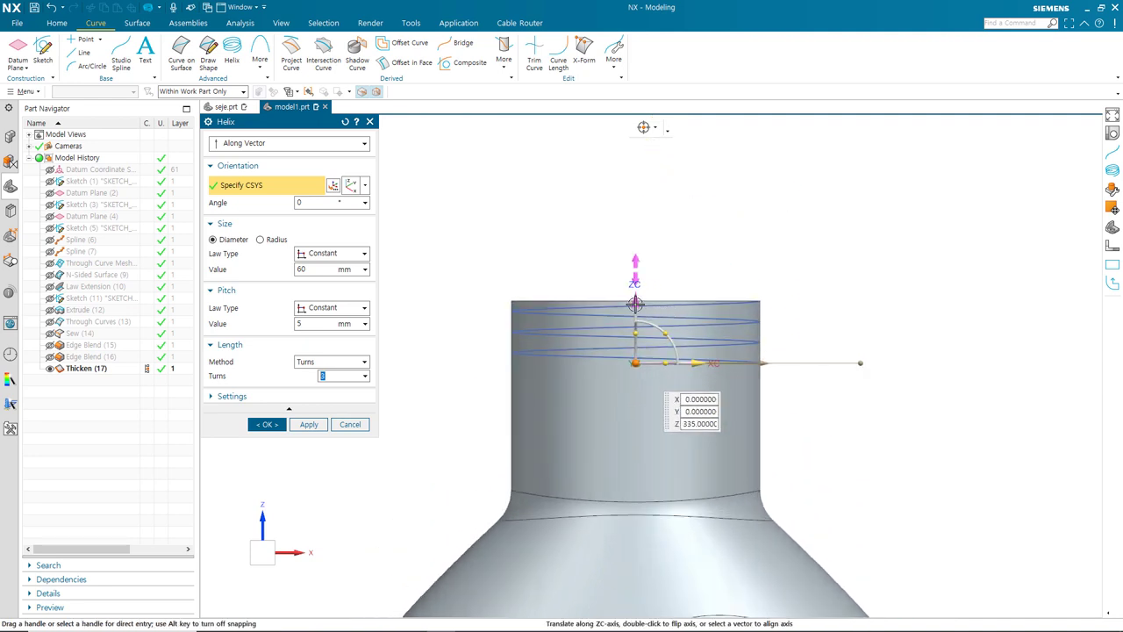
left_click_drag(637, 296, 636, 314)
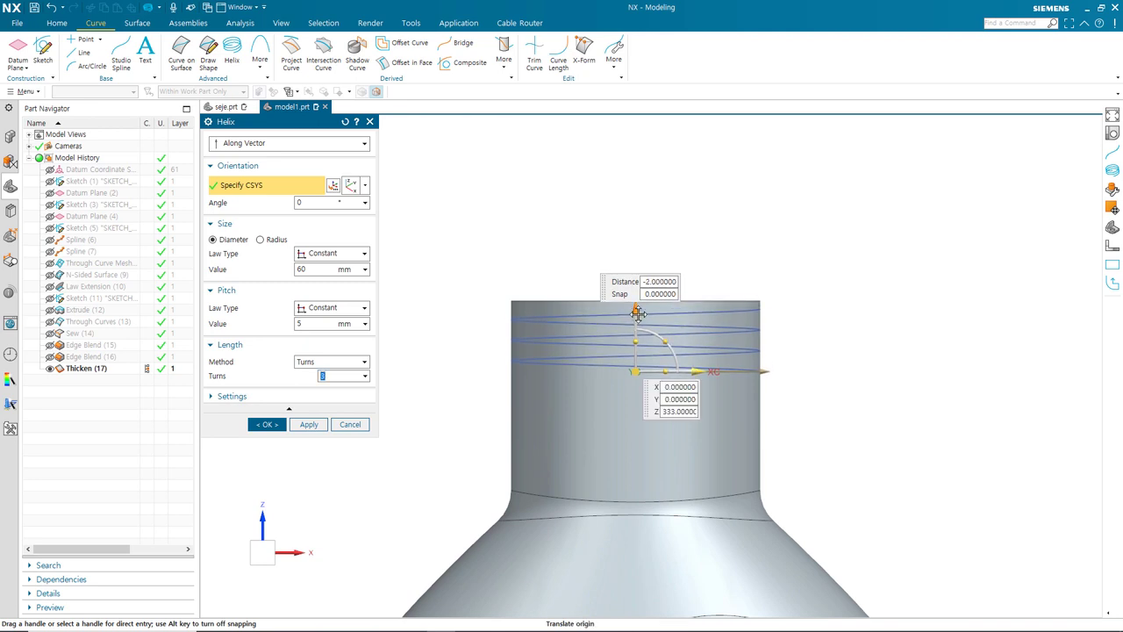
- Create the helix, and edit it to lower its origin by 1 mm along the Z axis
left_click(267, 426)
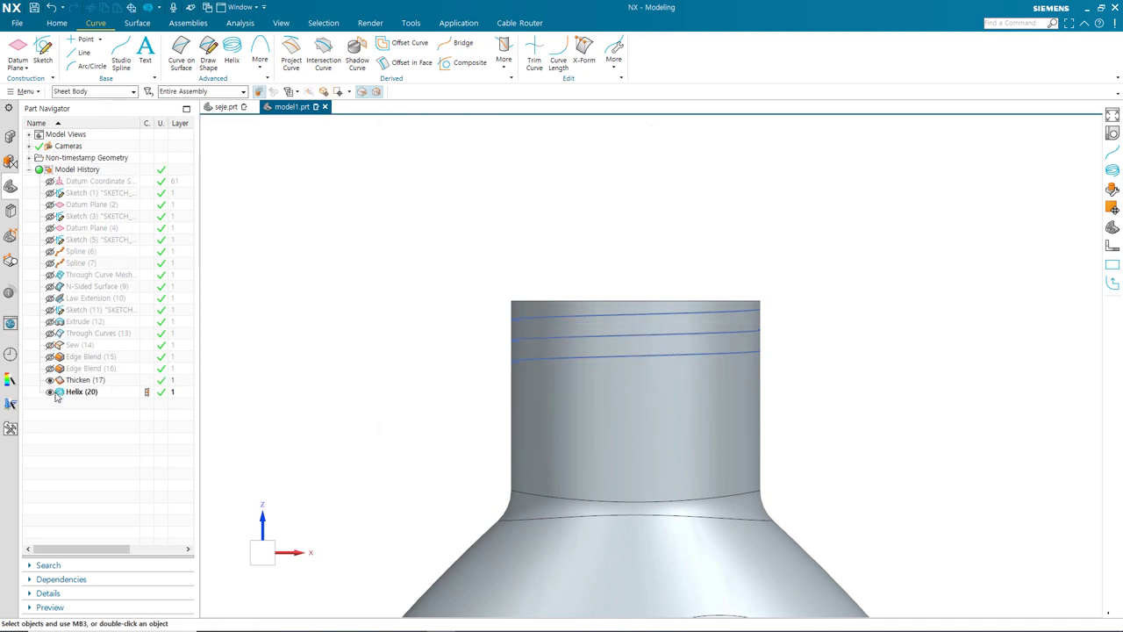
double_click(59, 392)
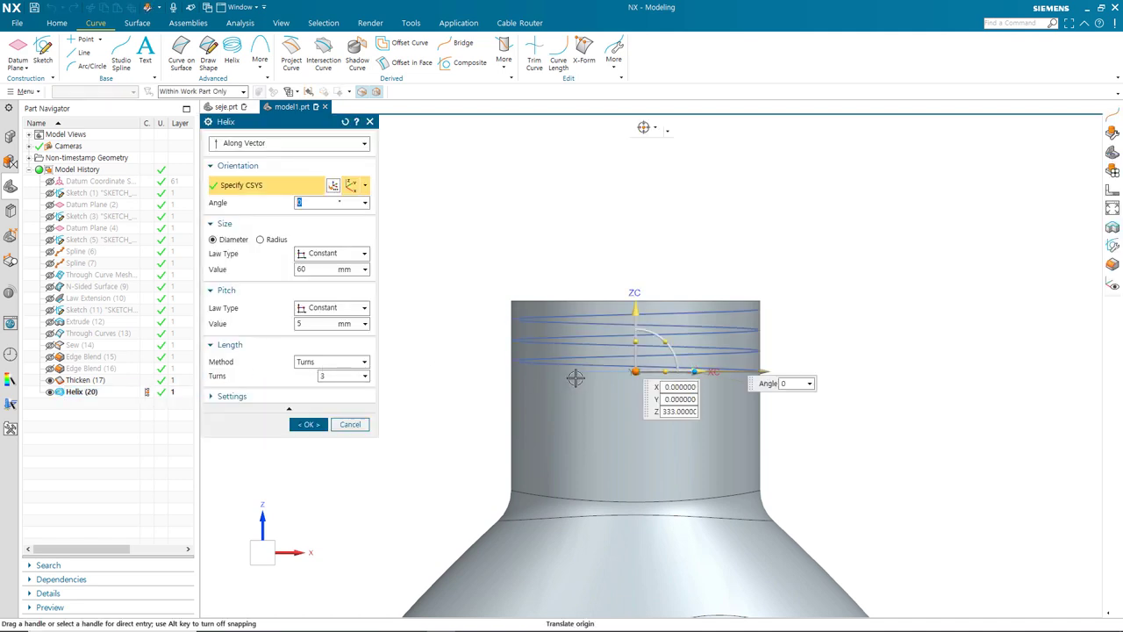
left_click_drag(634, 318, 638, 323)
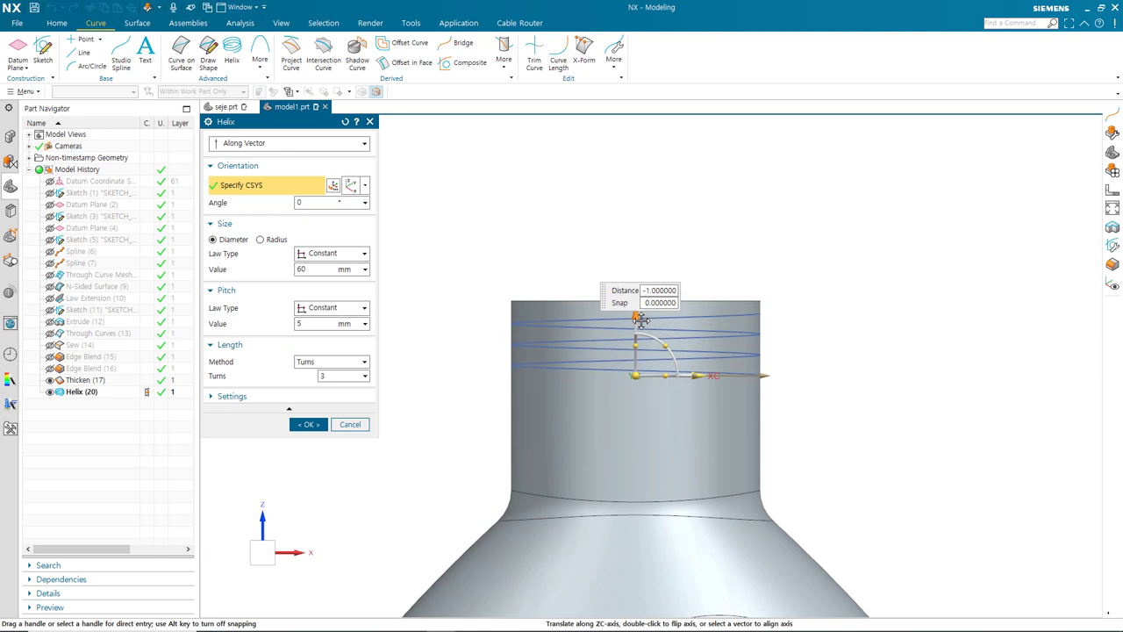
left_click(635, 377)
left_click(308, 425)
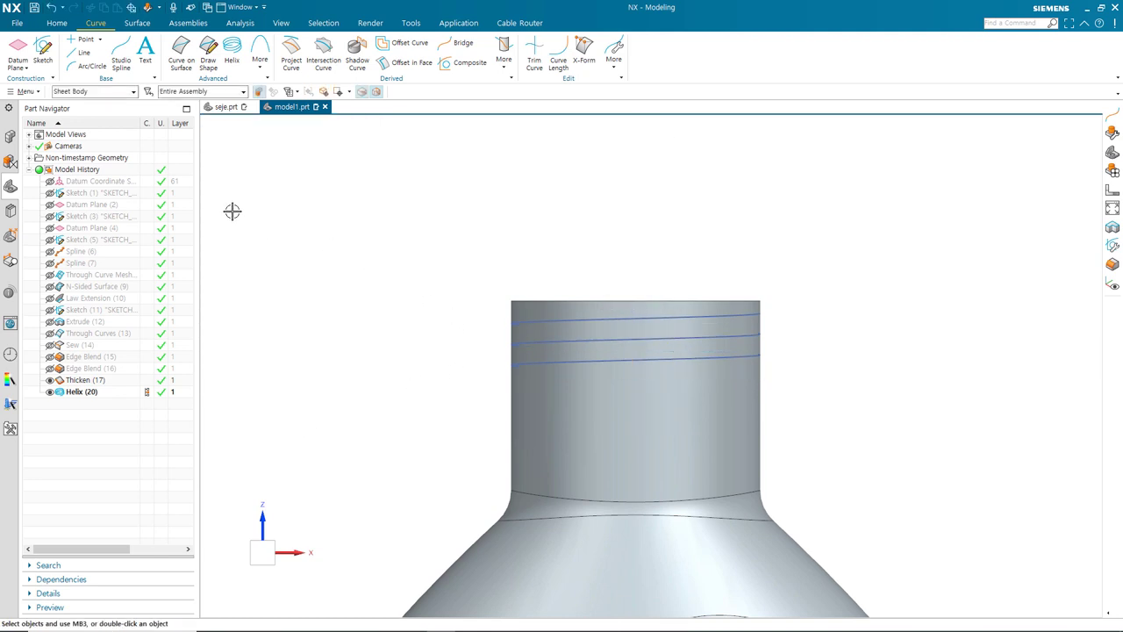
- Create an On Path sketch on the helix, placing its plane normal to the path at 0% arc length
left_click(52, 50)
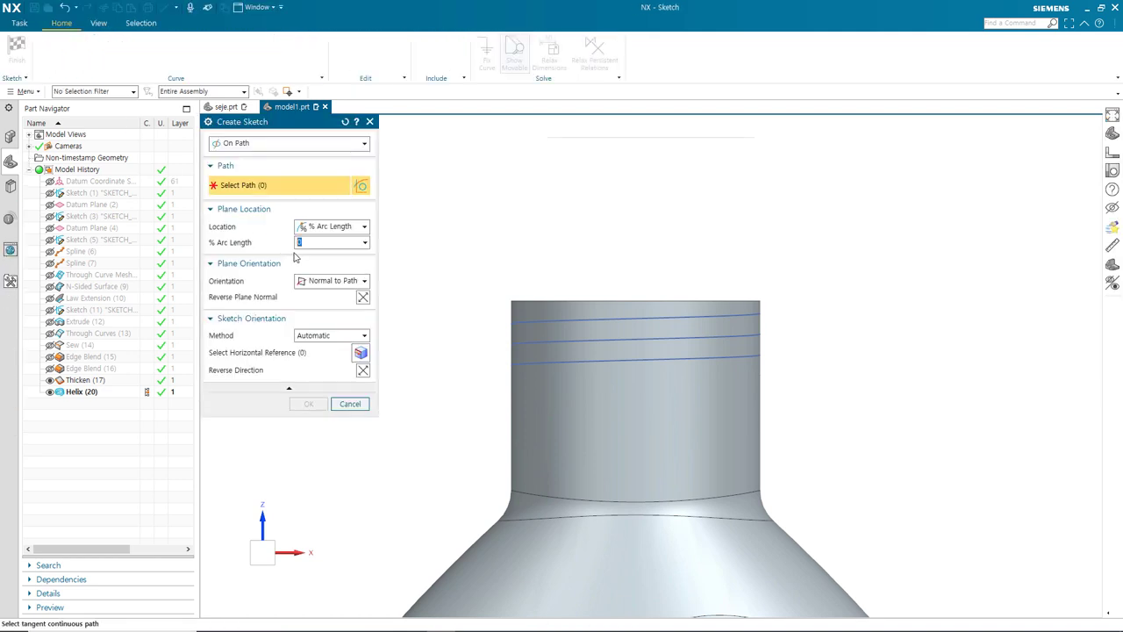
left_click(344, 122)
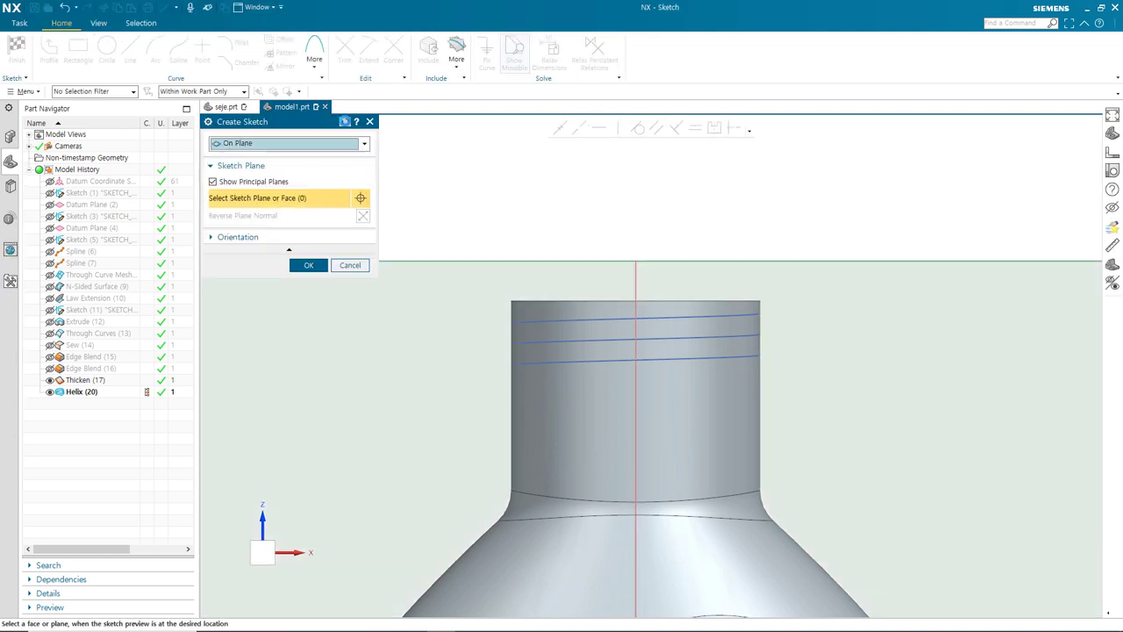
left_click(303, 146)
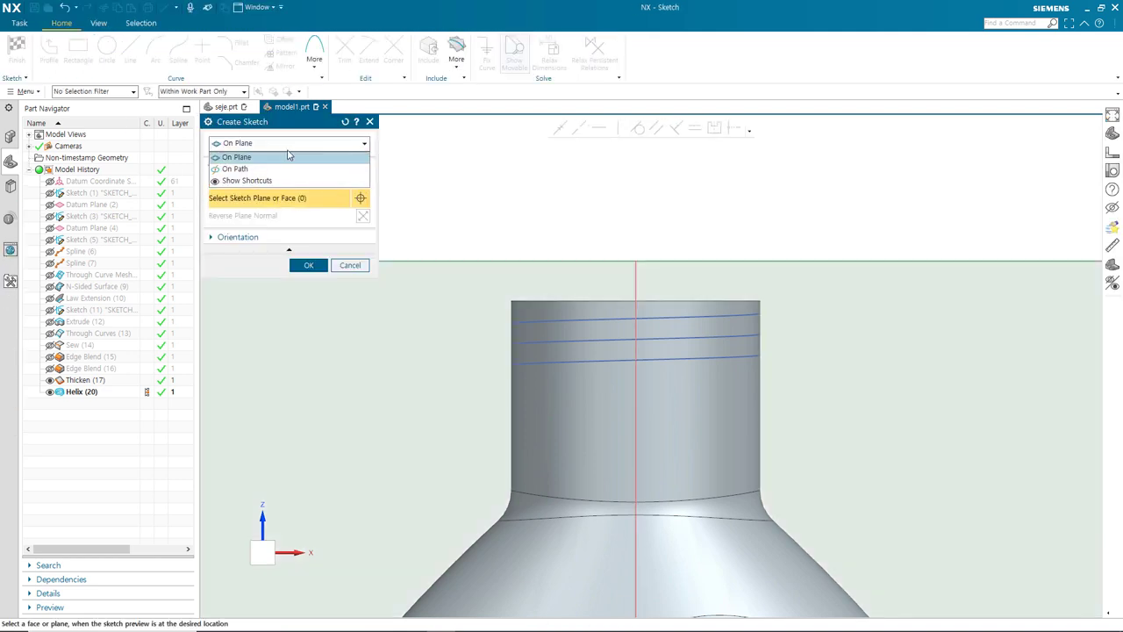
left_click(245, 169)
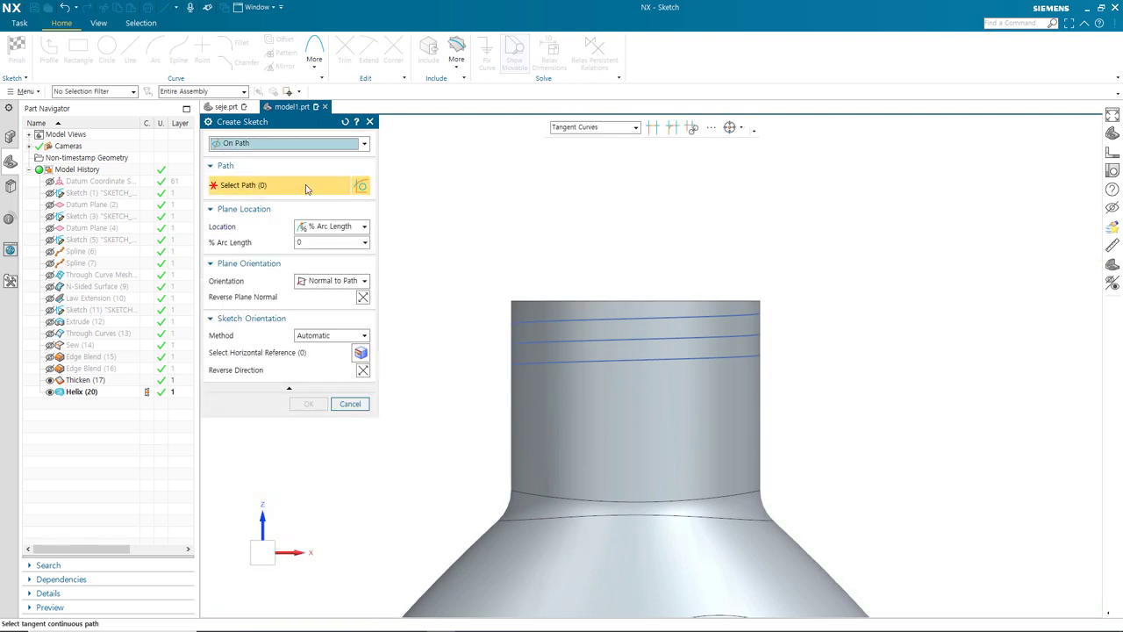
left_click(620, 316)
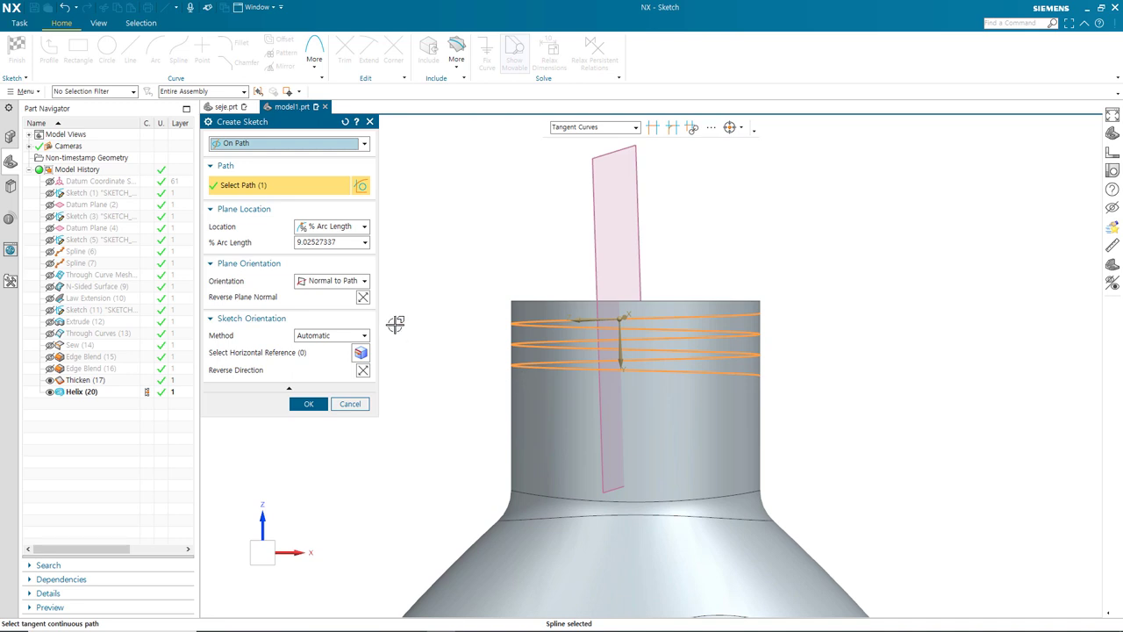
left_click(322, 243)
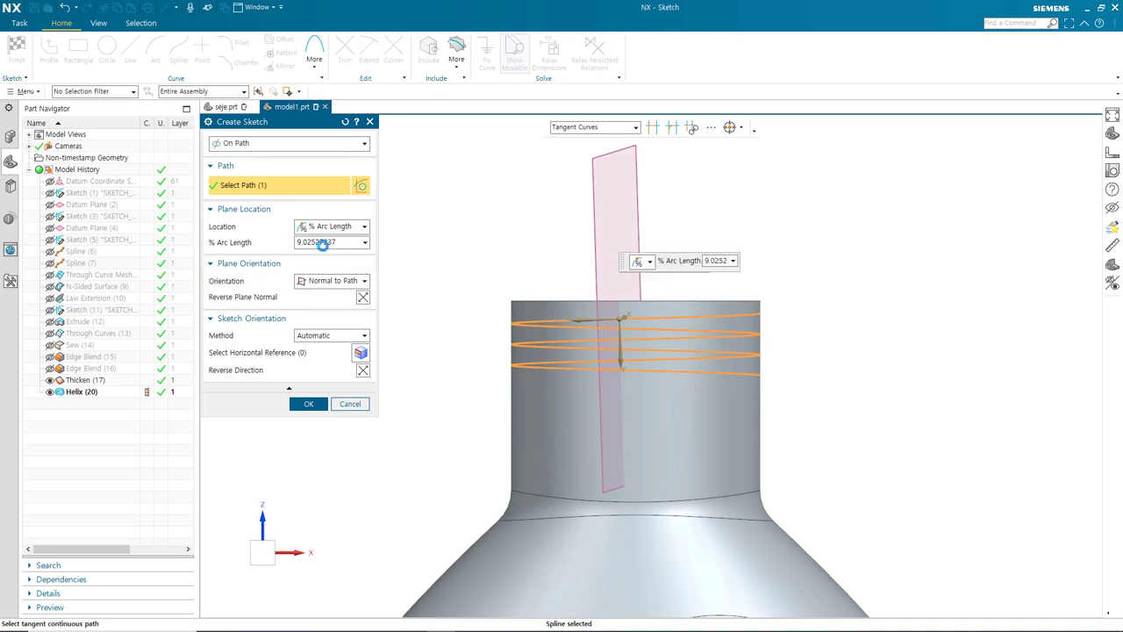
type("0")
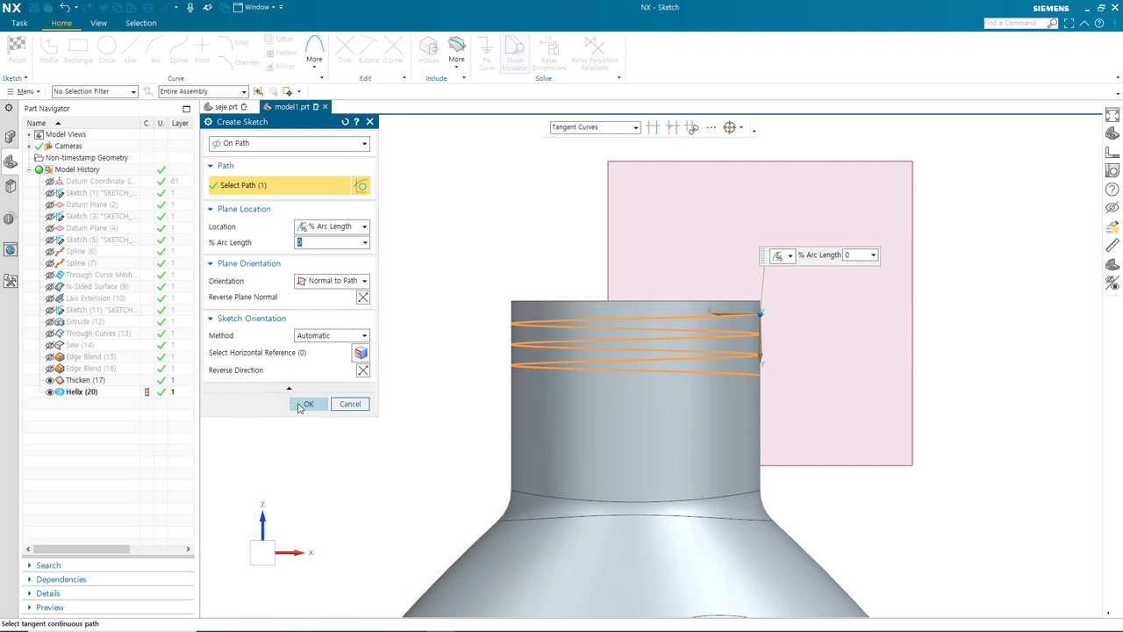
left_click(309, 405)
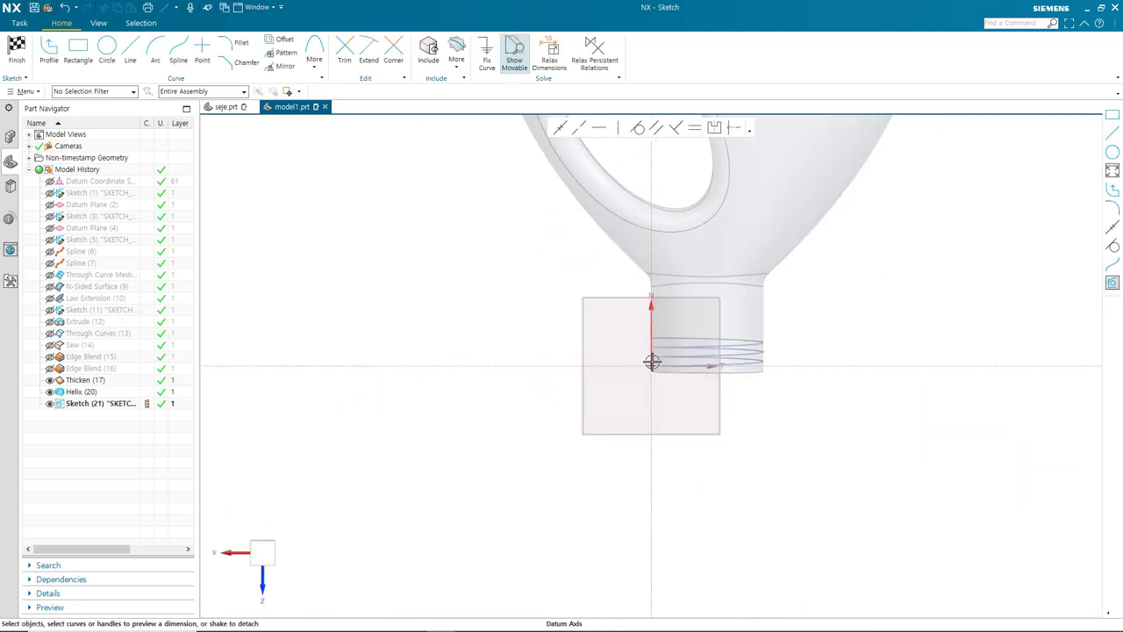
scroll(646, 369, "up", 5)
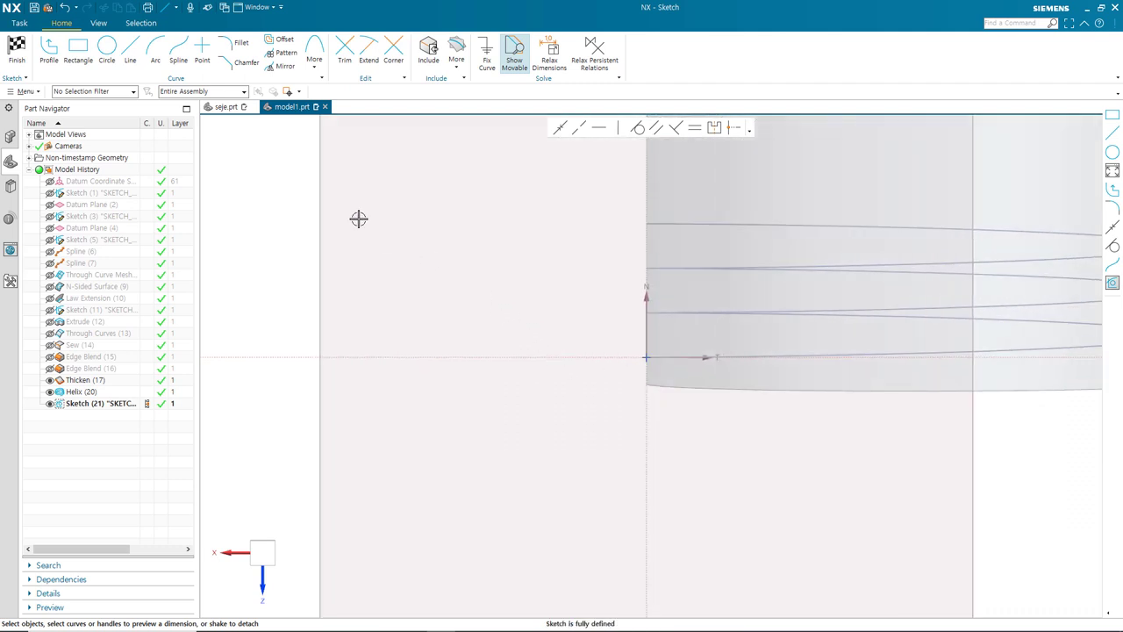
left_click(78, 49)
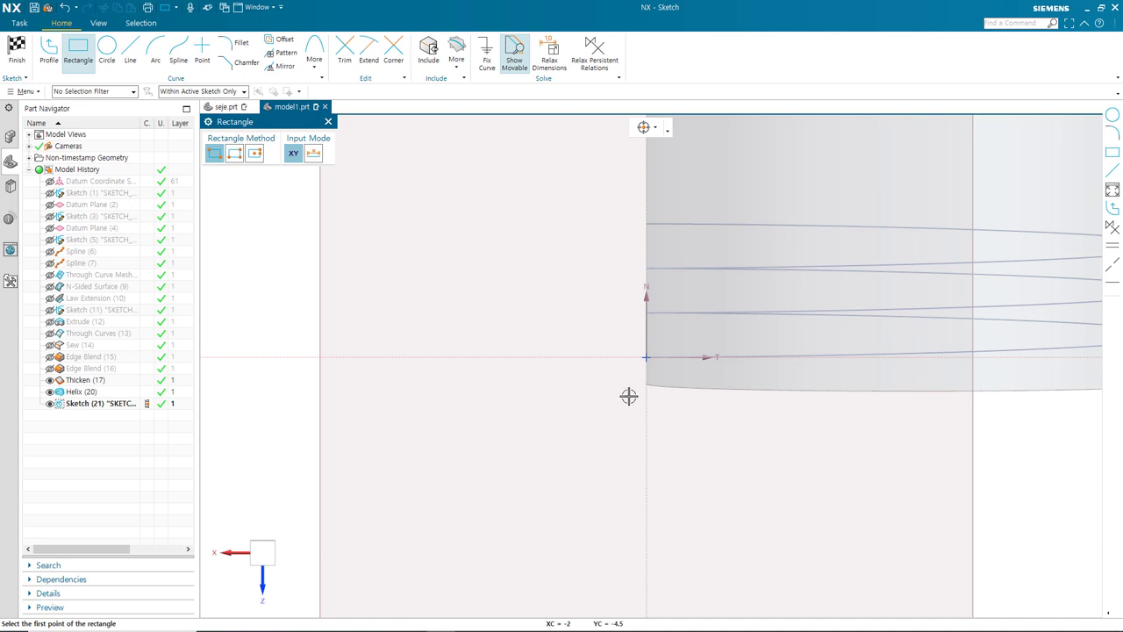
left_click(664, 340)
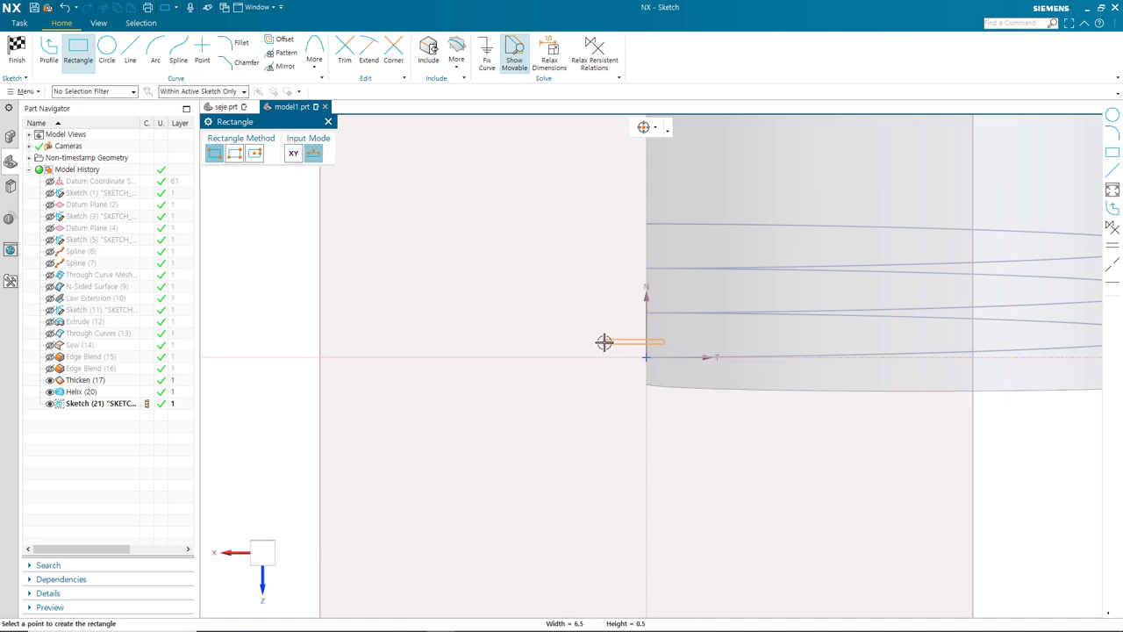
key("Escape")
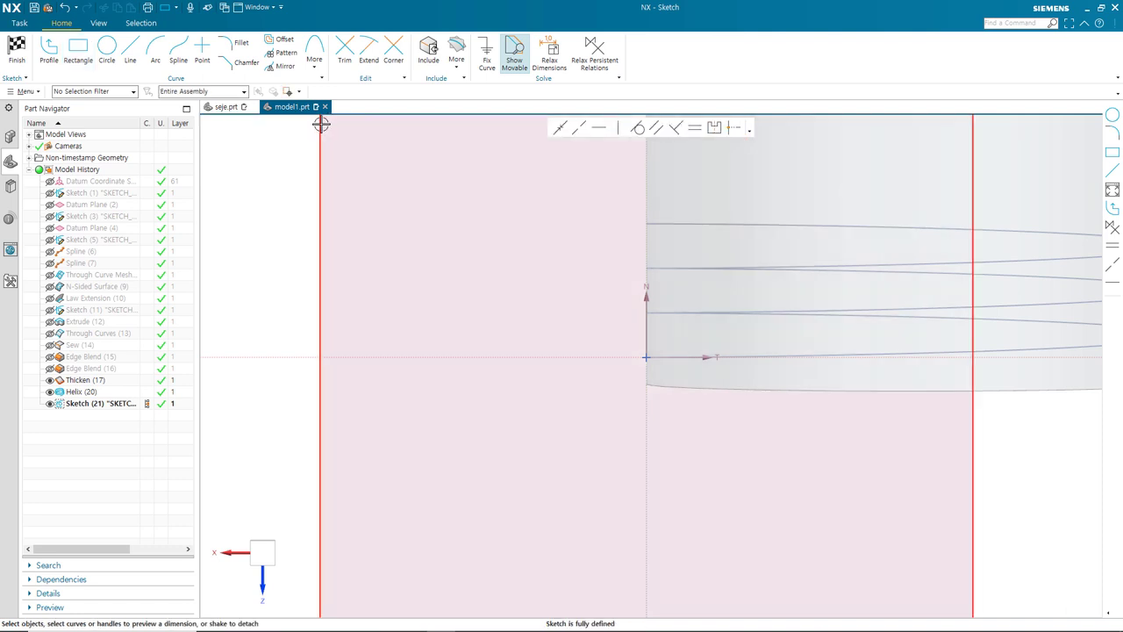
- Sketch a closed four-sided thread profile around the sketch origin, with an inner edge about 3.6 mm high and a sloped edge about 5.1 mm long
left_click(48, 50)
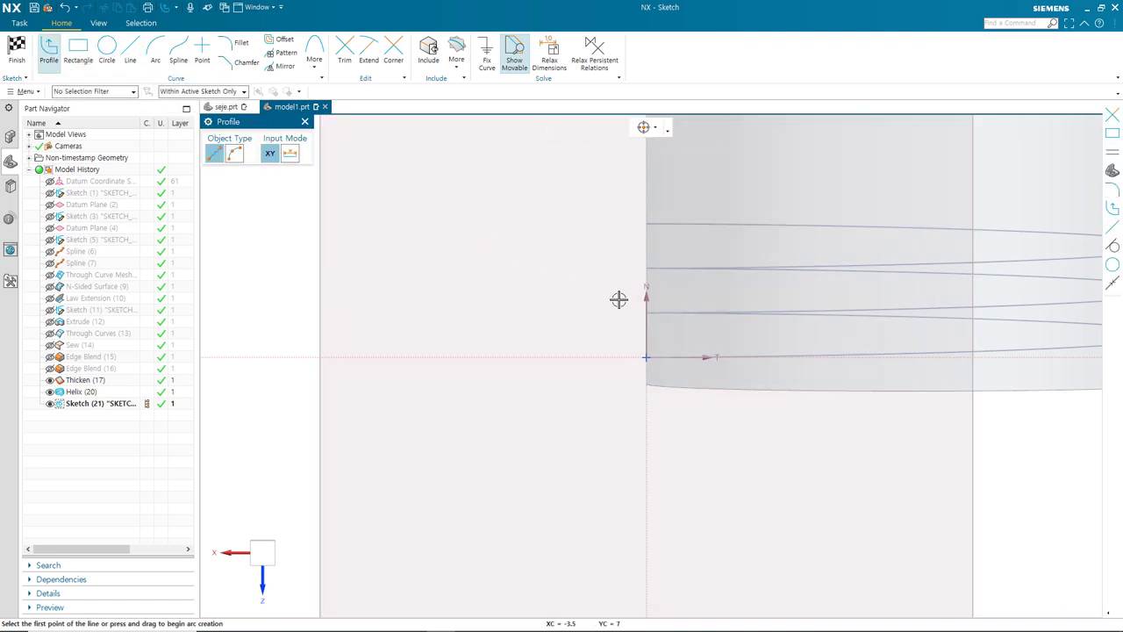
left_click(654, 343)
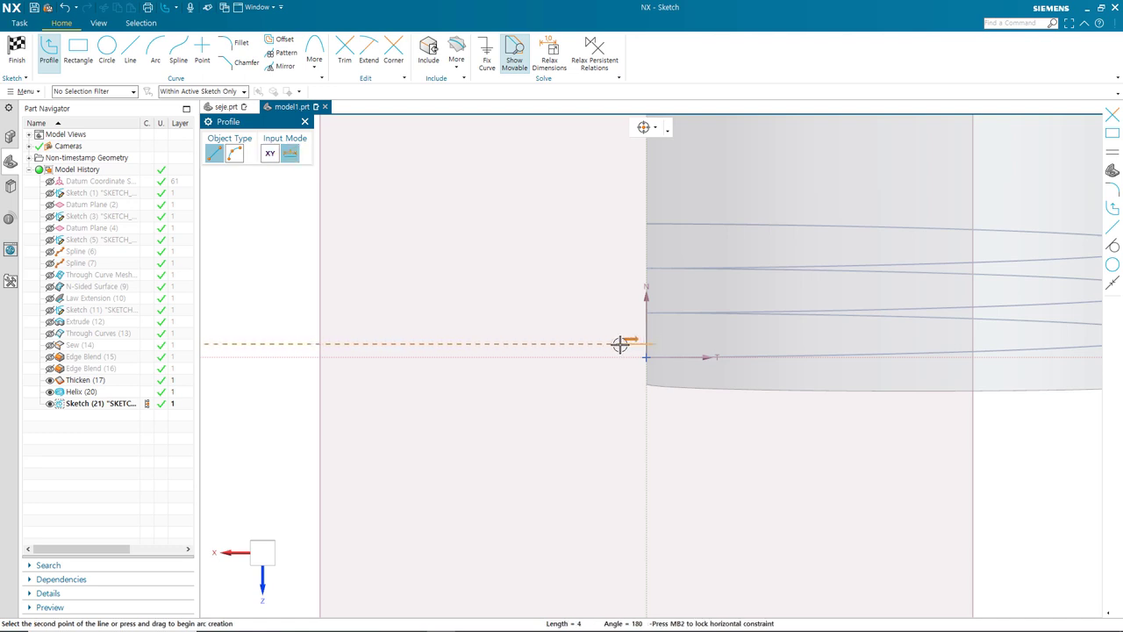
left_click(611, 344)
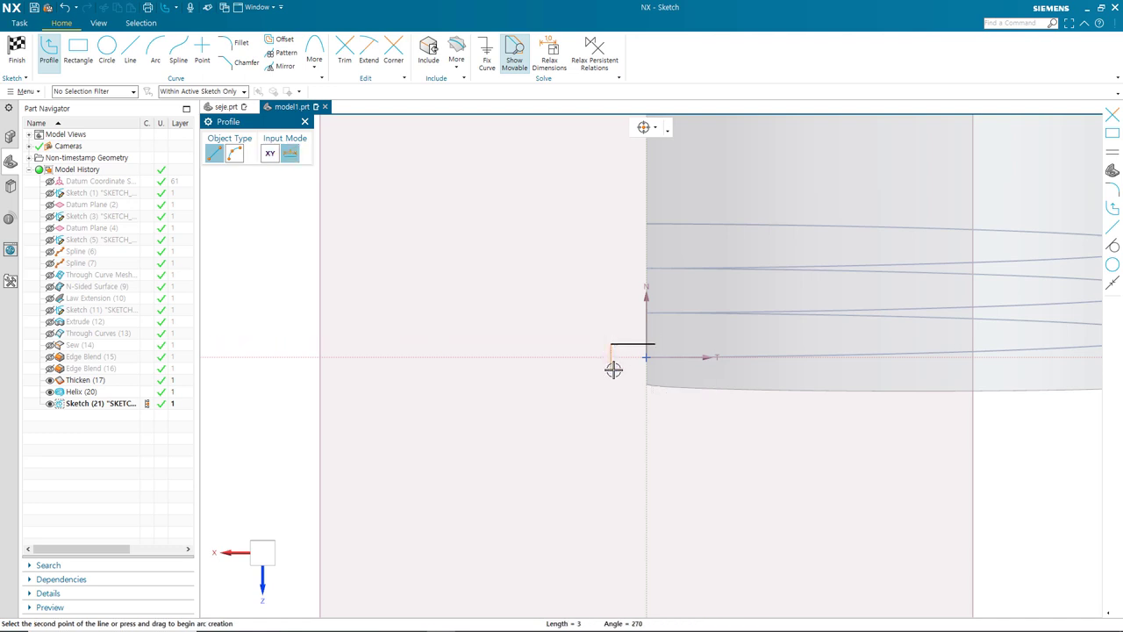
left_click(613, 365)
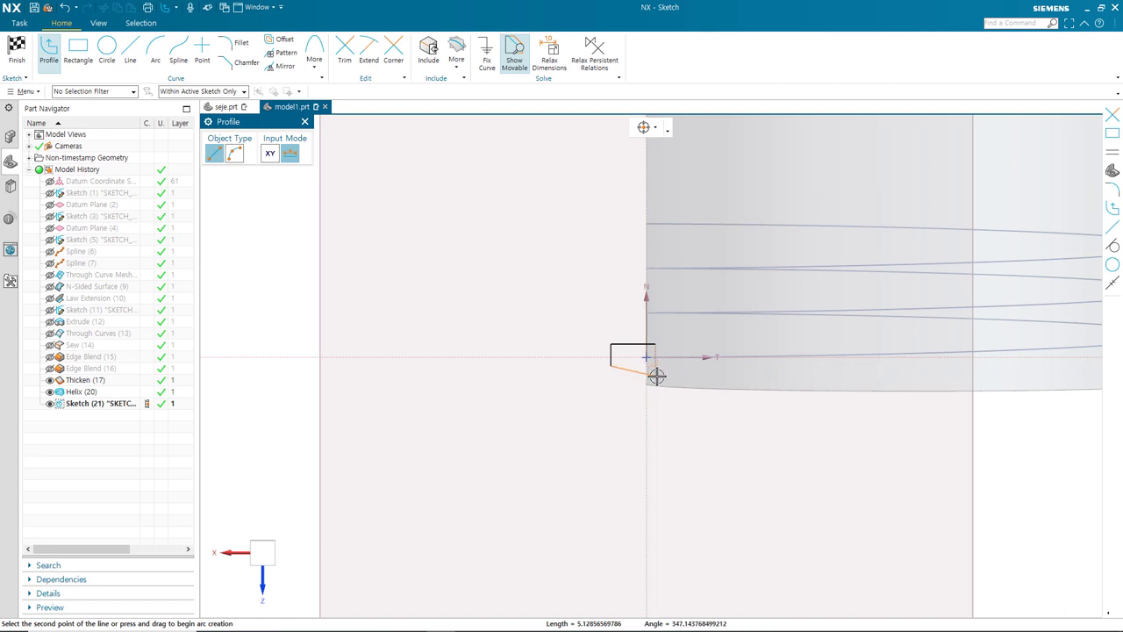
left_click(656, 376)
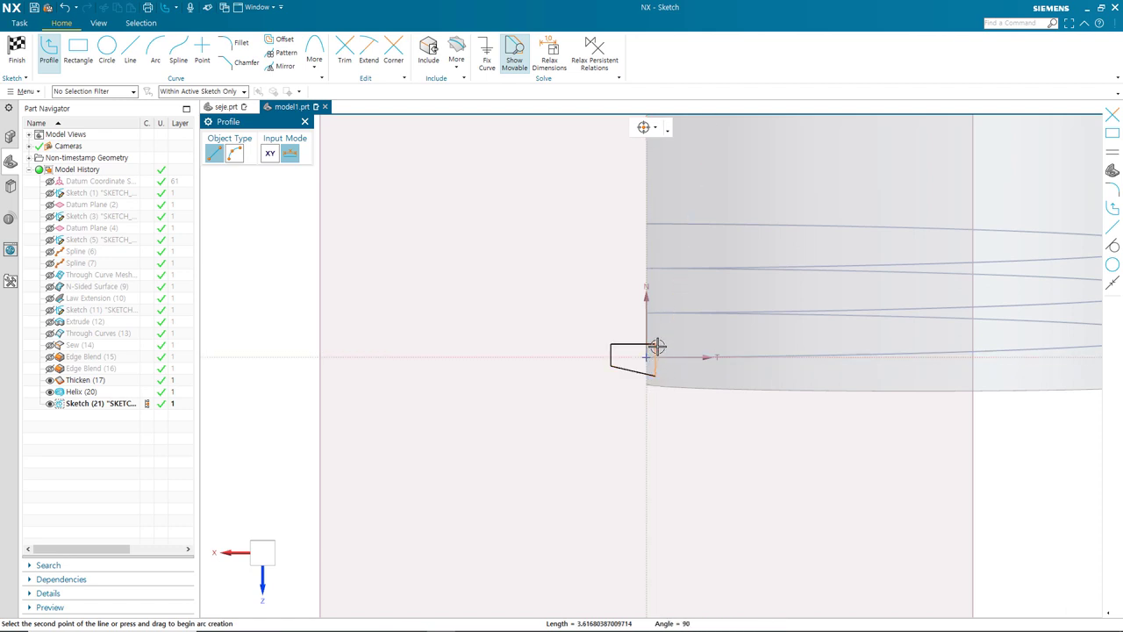
left_click(657, 344)
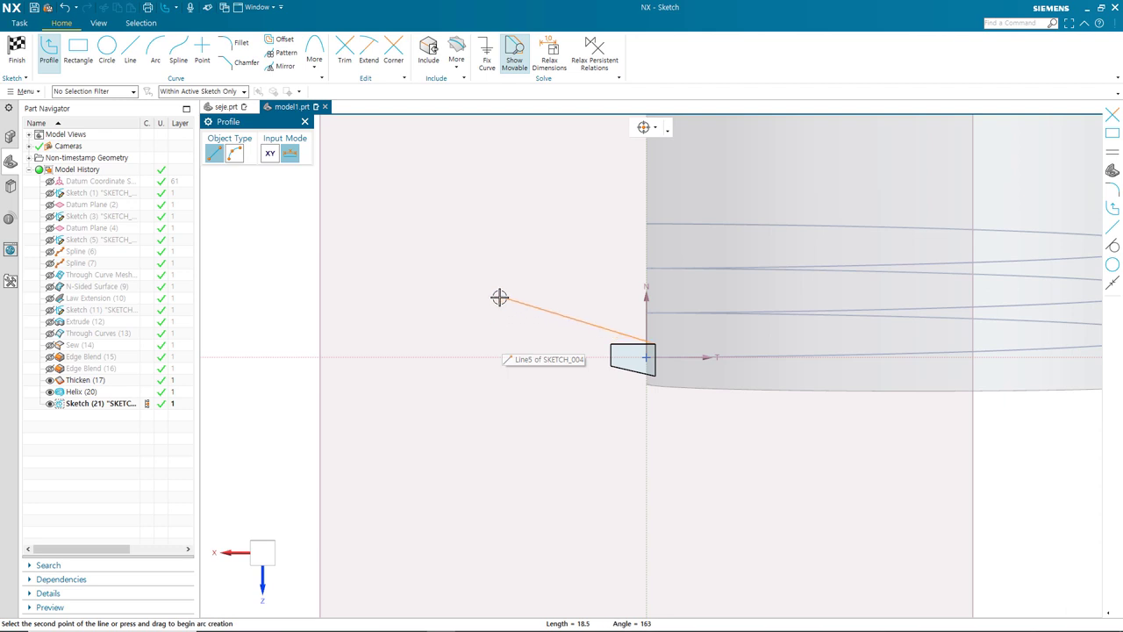
middle_click(499, 299)
scroll(658, 363, "down", 3)
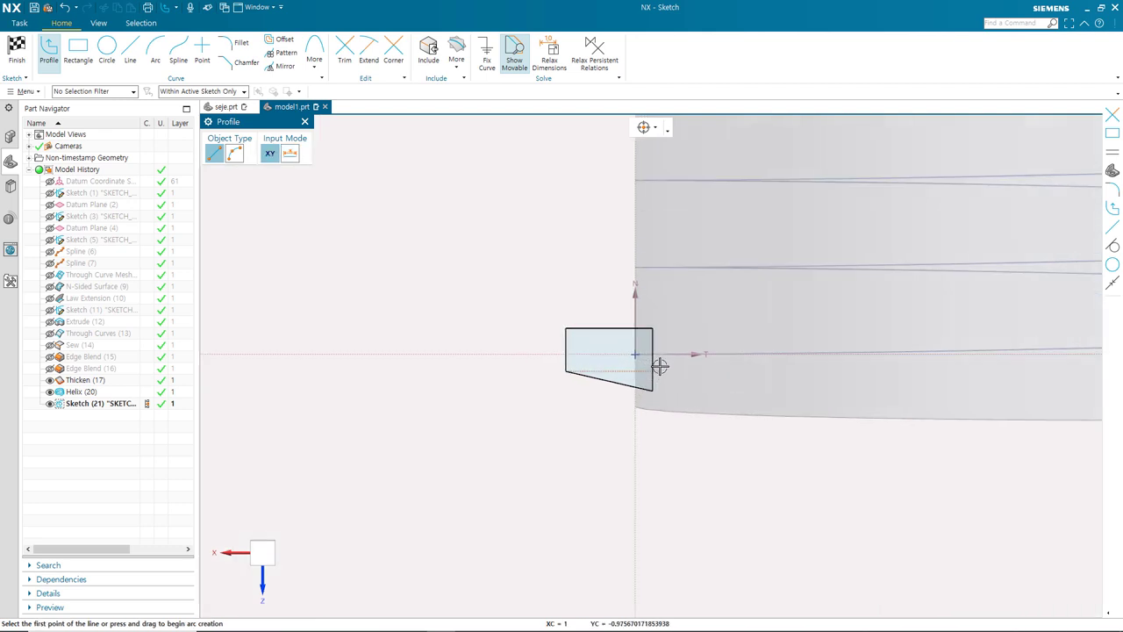
scroll(656, 367, "down", 3)
scroll(685, 390, "down", 2)
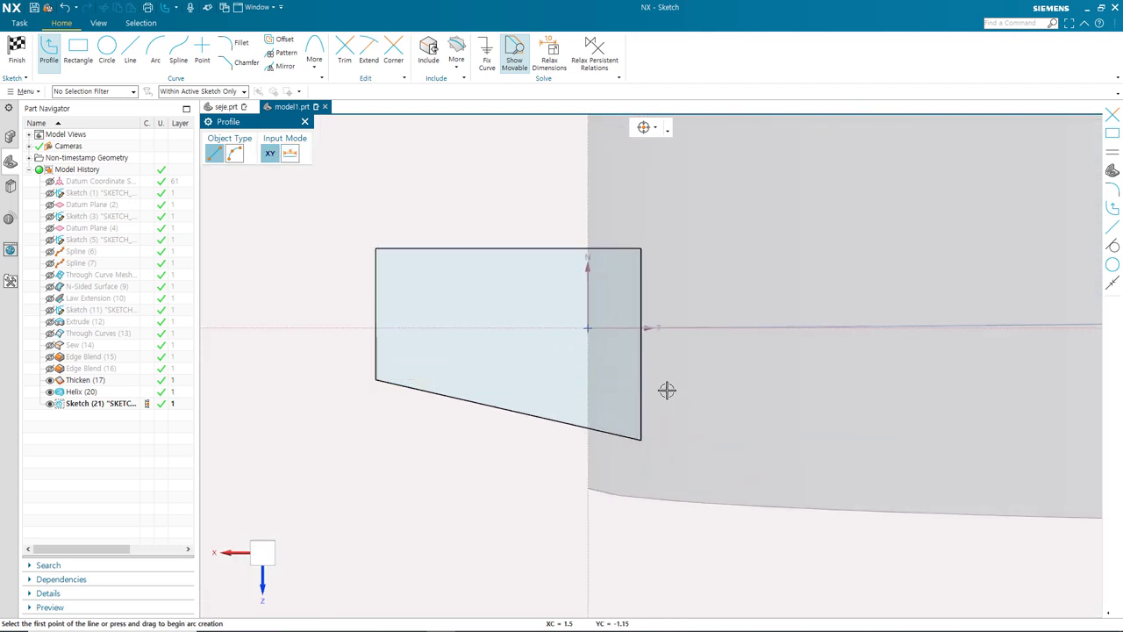
scroll(668, 389, "up", 4)
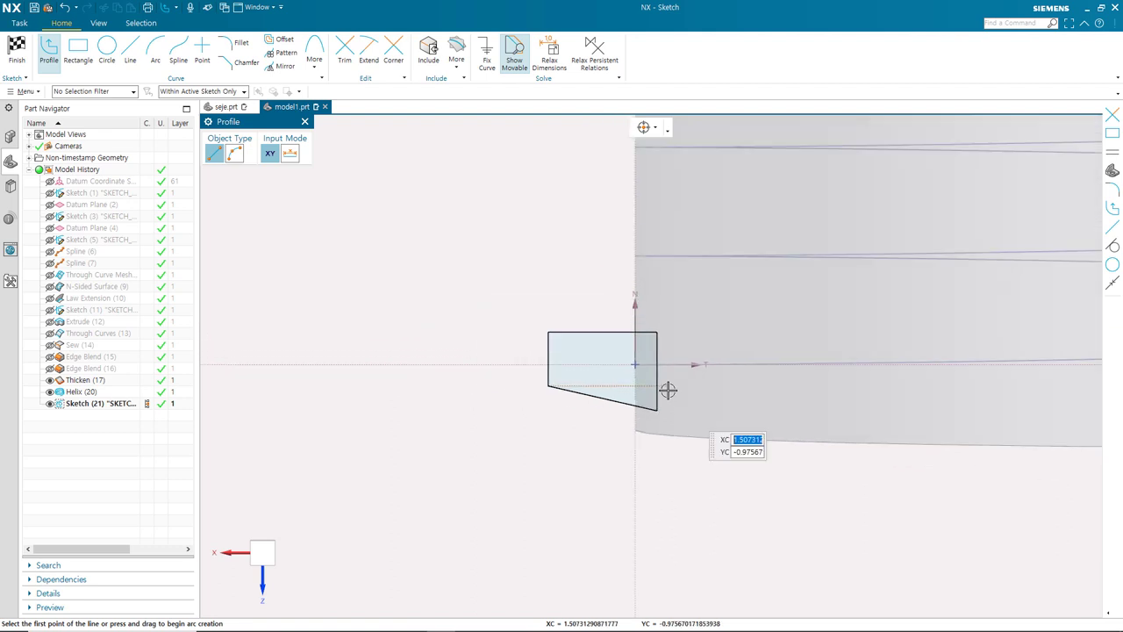
scroll(670, 387, "up", 1)
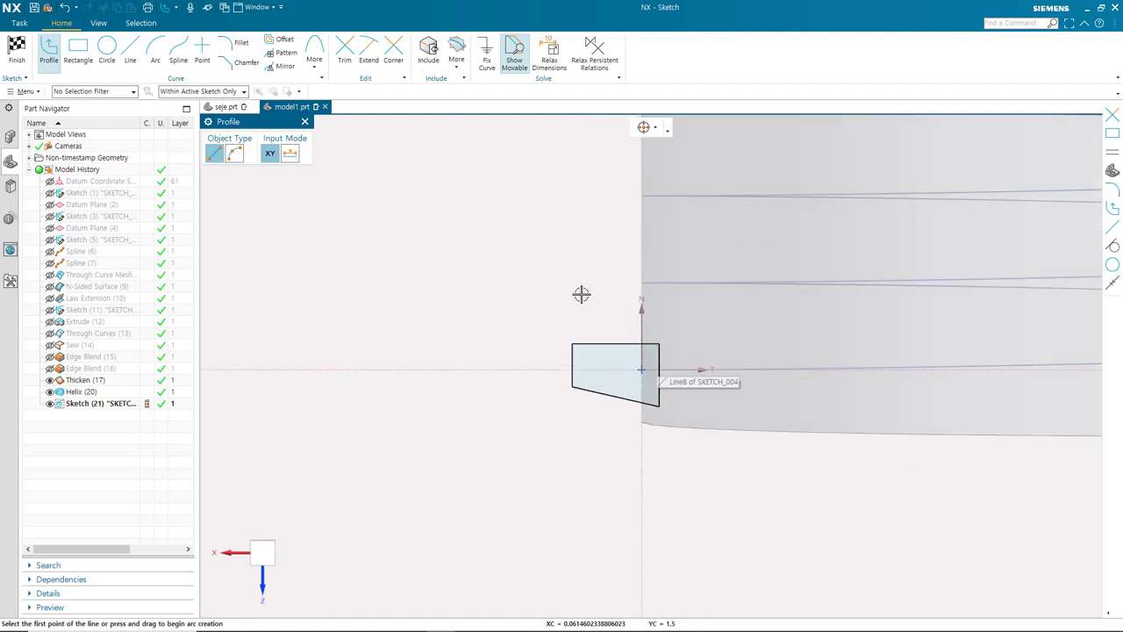
key("Escape")
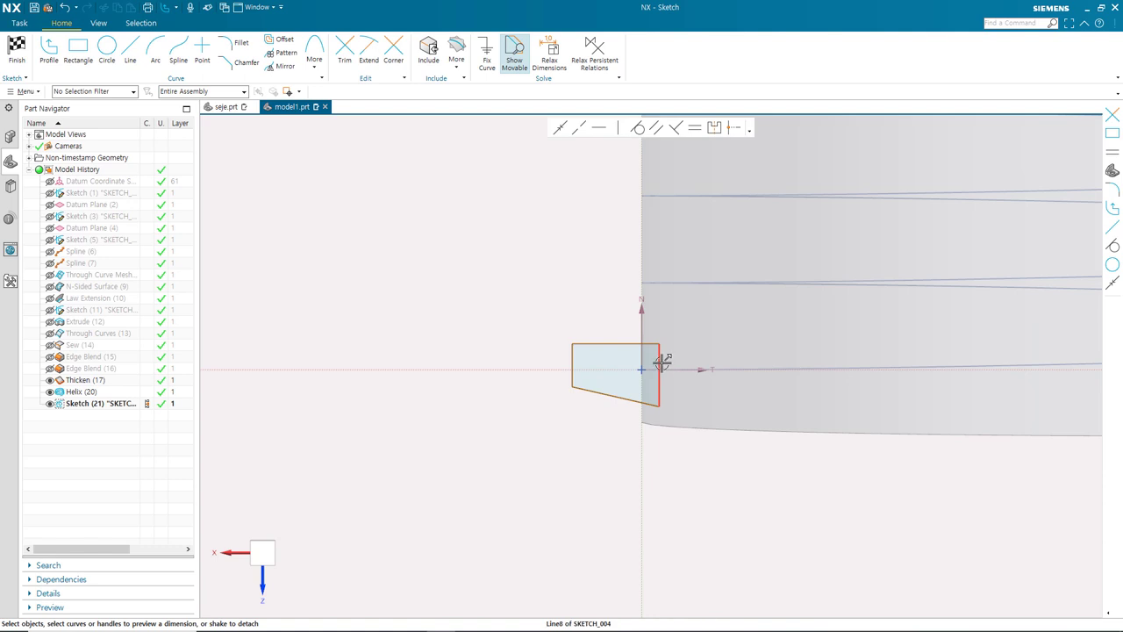
- Shrink the thread profile by moving its inner edge closer to the neck wall and bringing its two long edges closer together
left_click_drag(662, 362, 647, 363)
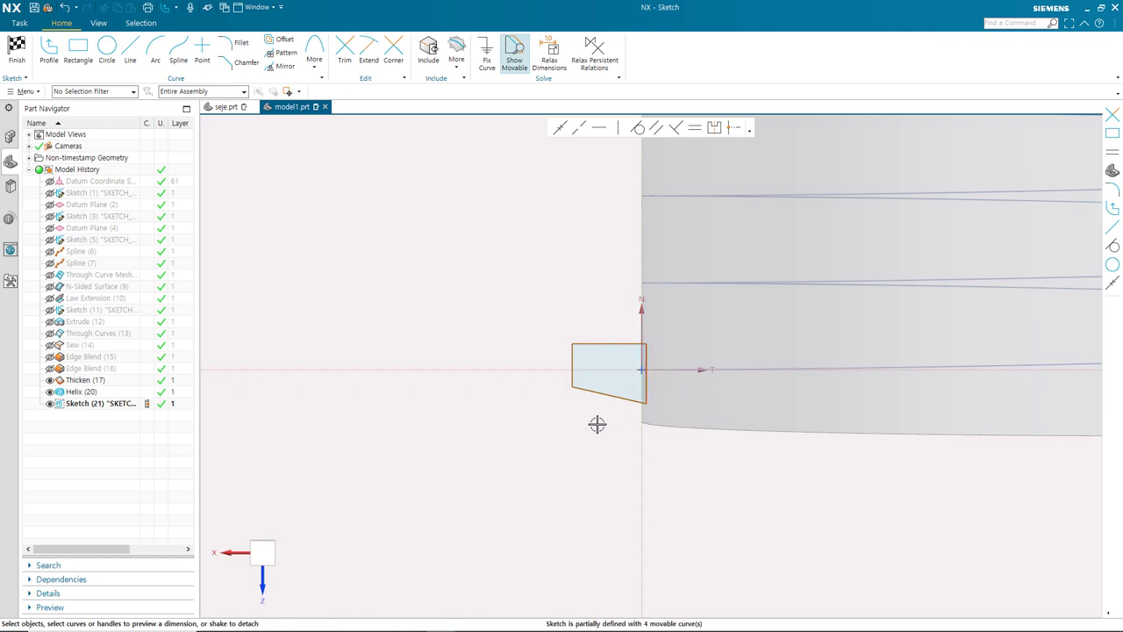
scroll(597, 425, "down", 8)
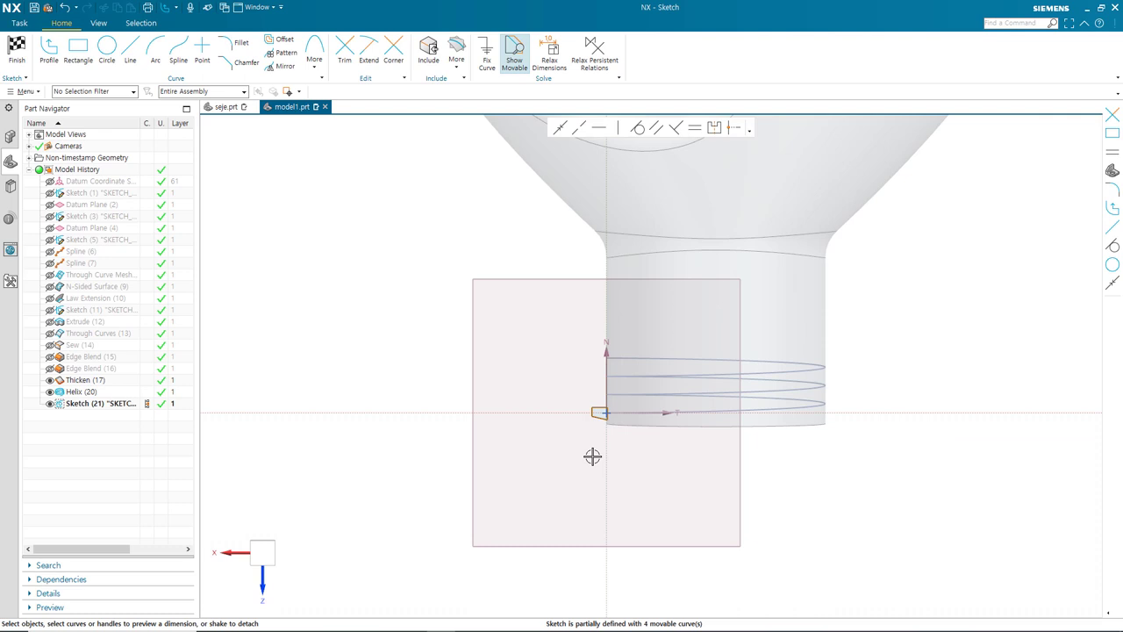
scroll(601, 431, "up", 6)
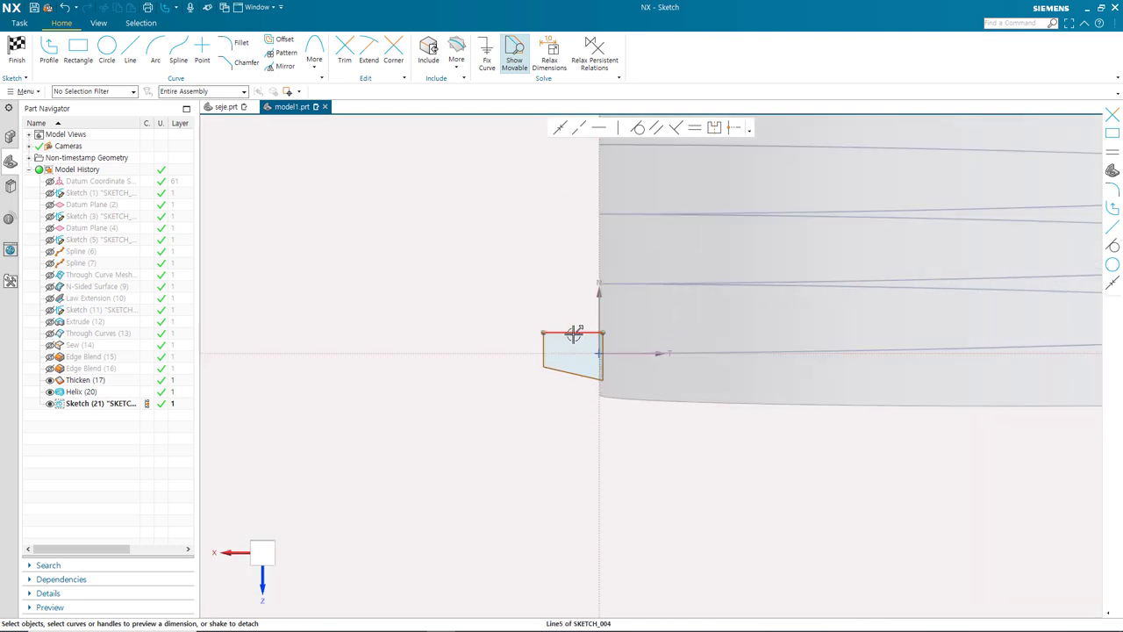
left_click_drag(572, 335, 580, 367)
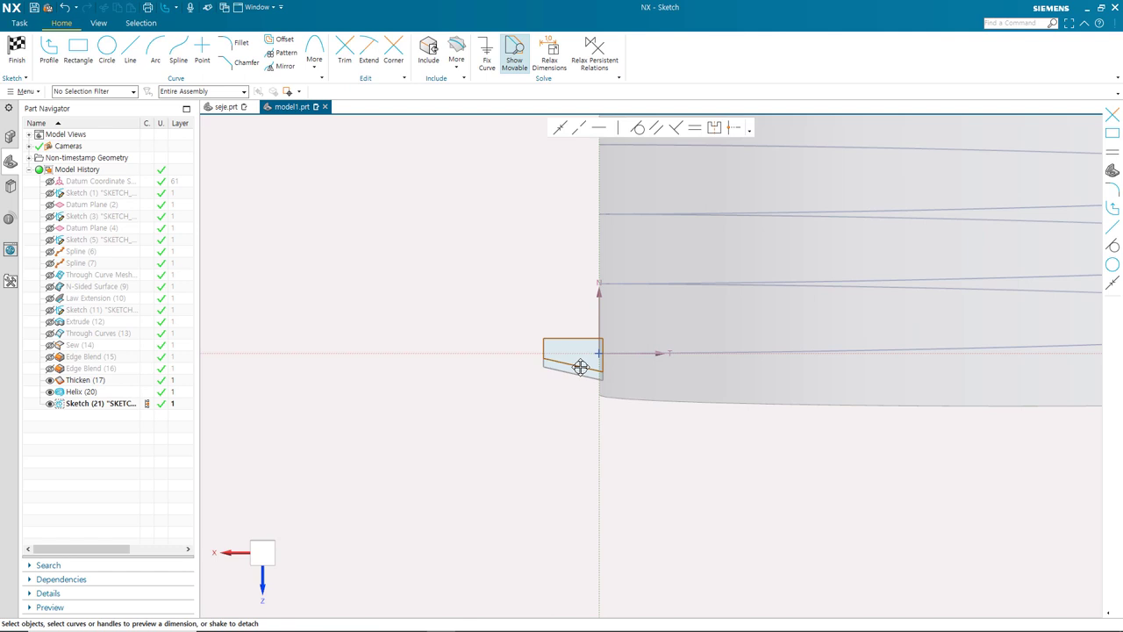
left_click_drag(580, 366, 580, 363)
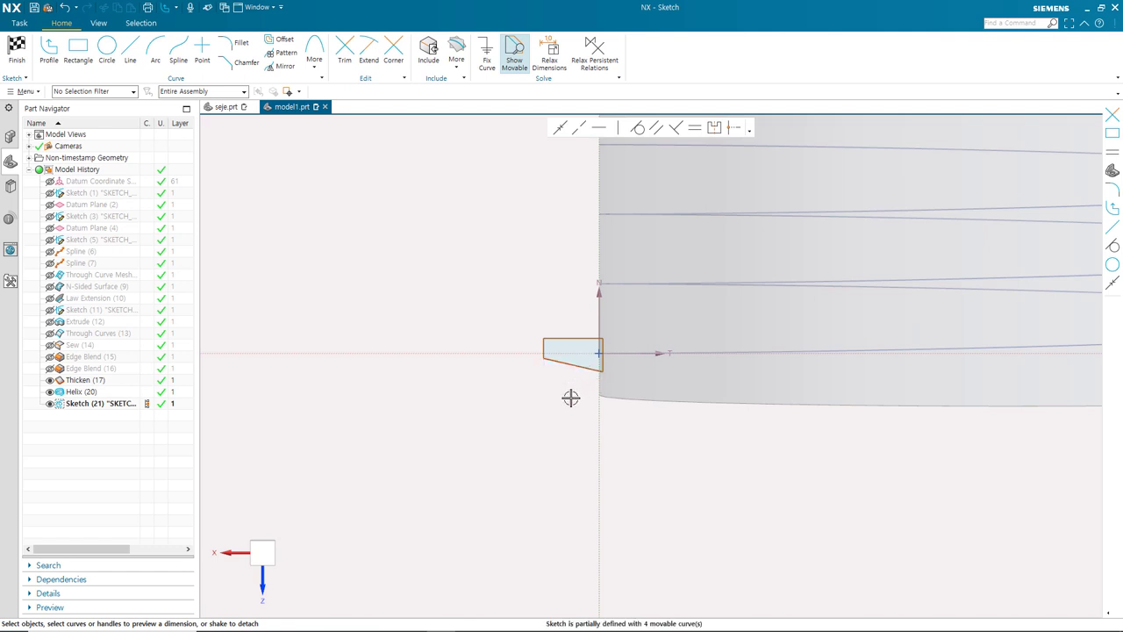
- Finish the thread profile sketch without adding dimensions
left_click(543, 357)
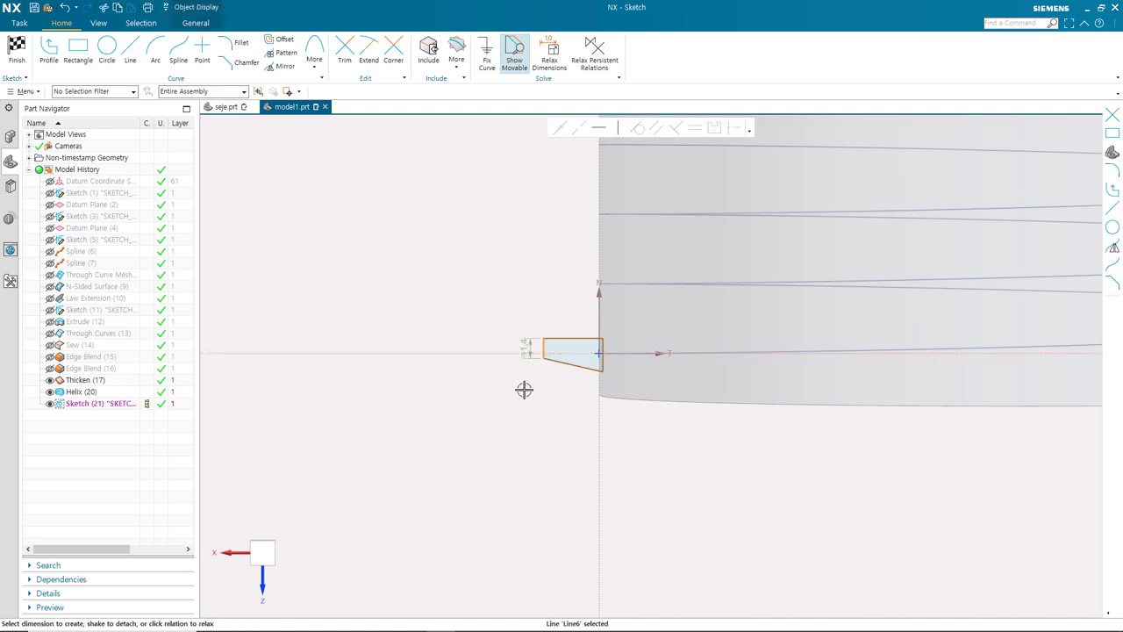
key("Escape")
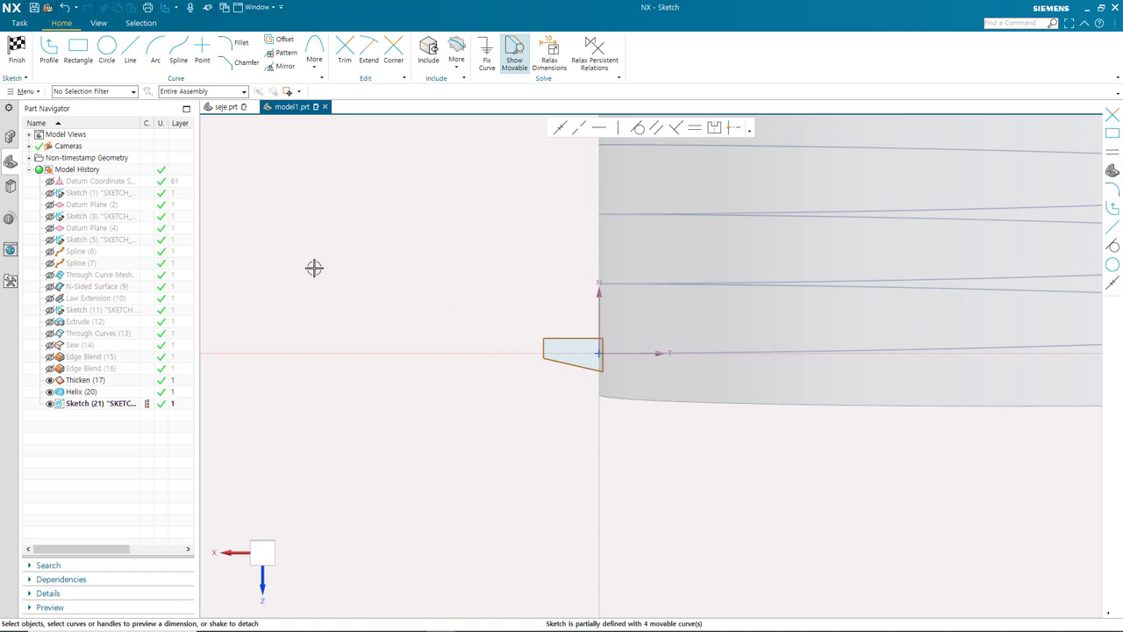
left_click(16, 53)
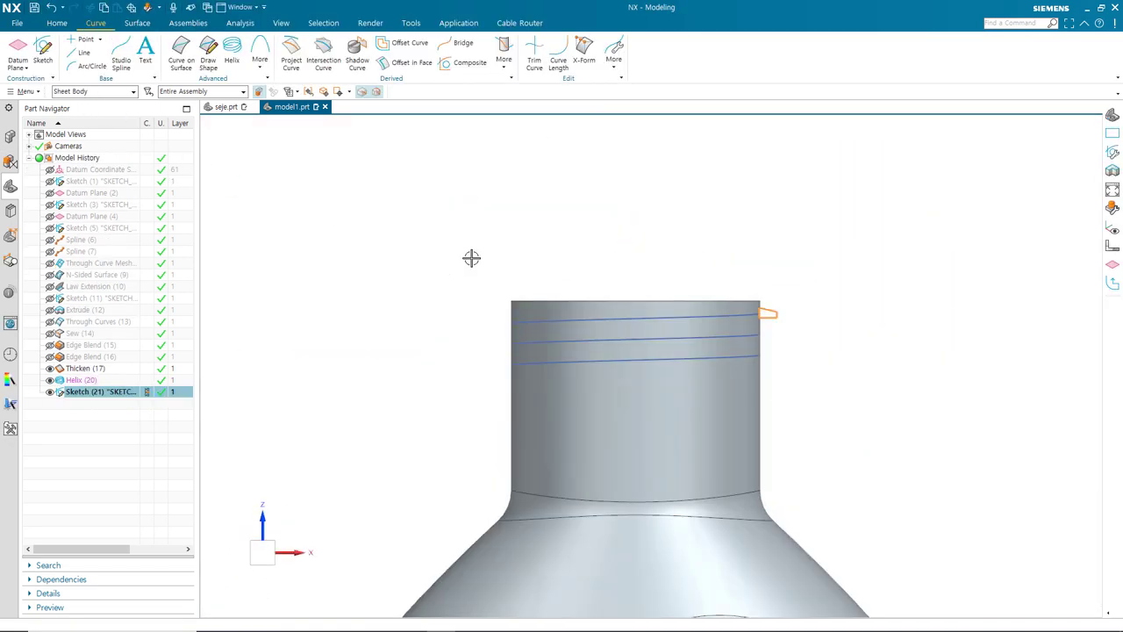
- Sweep the four-sided thread profile along the helix, orienting the section by vector direction along the Z-axis with constant scaling
left_click(472, 257)
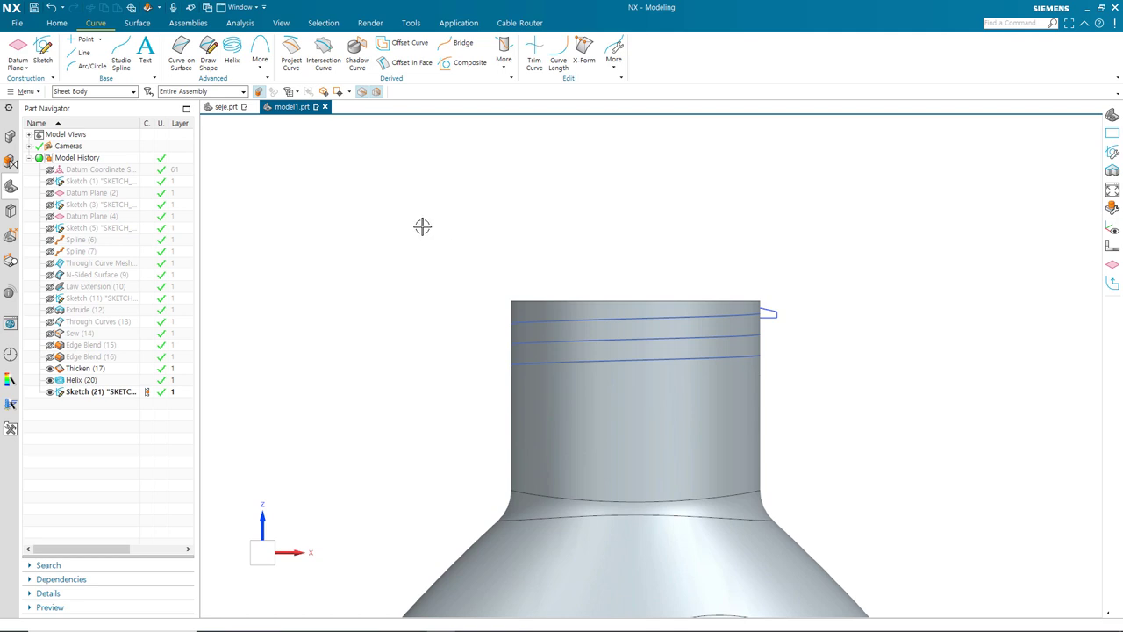
left_click(137, 24)
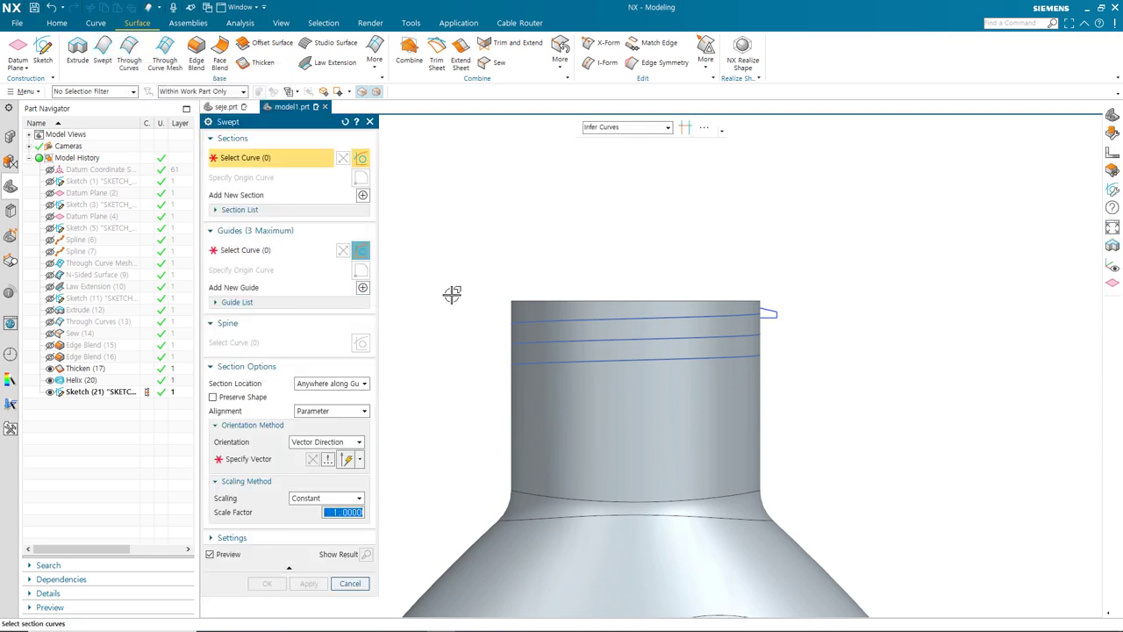
left_click(775, 316)
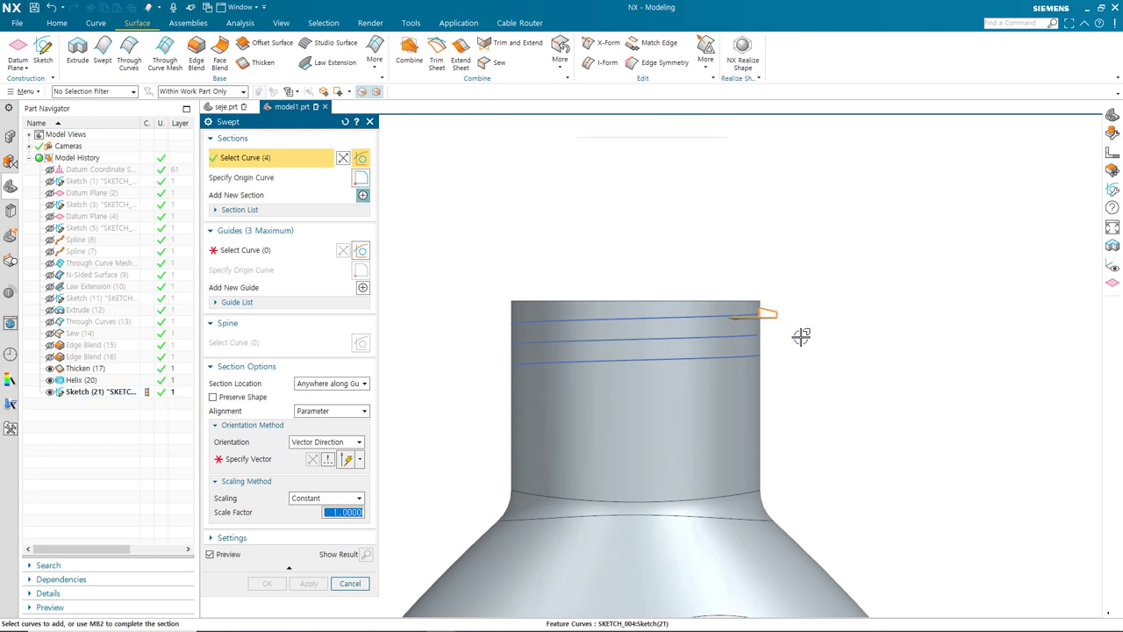
left_click(259, 253)
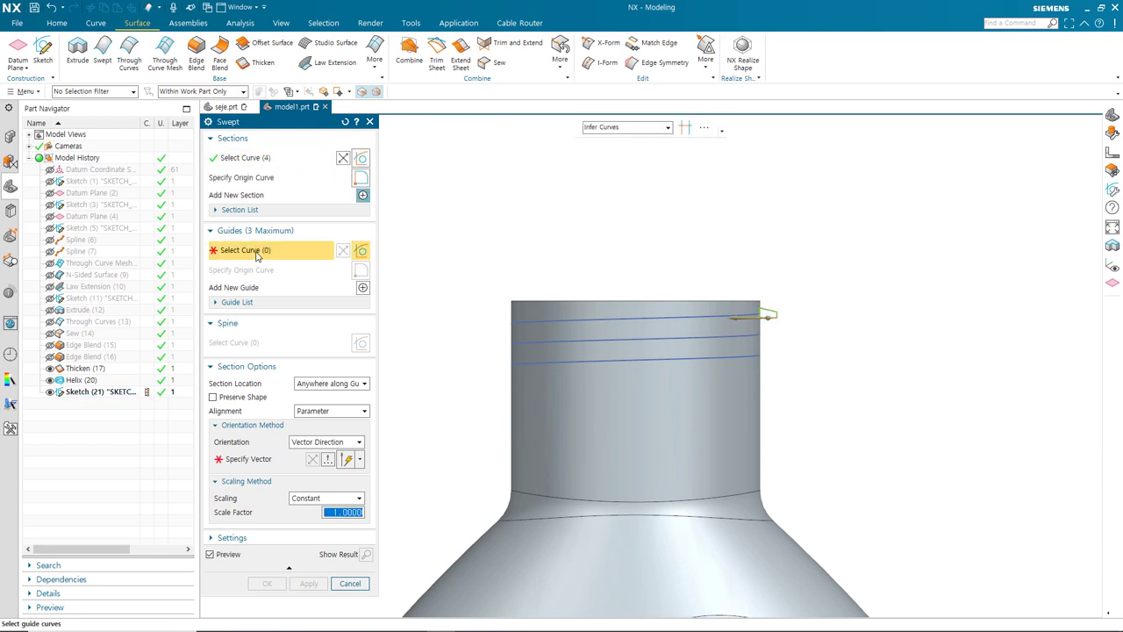
left_click(696, 318)
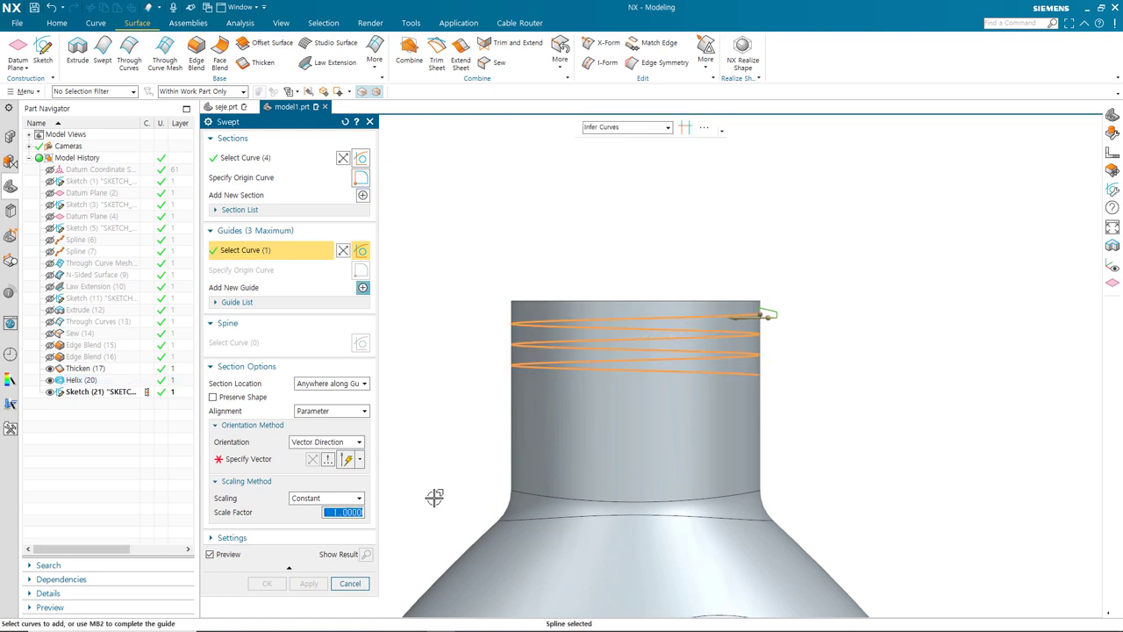
left_click(261, 461)
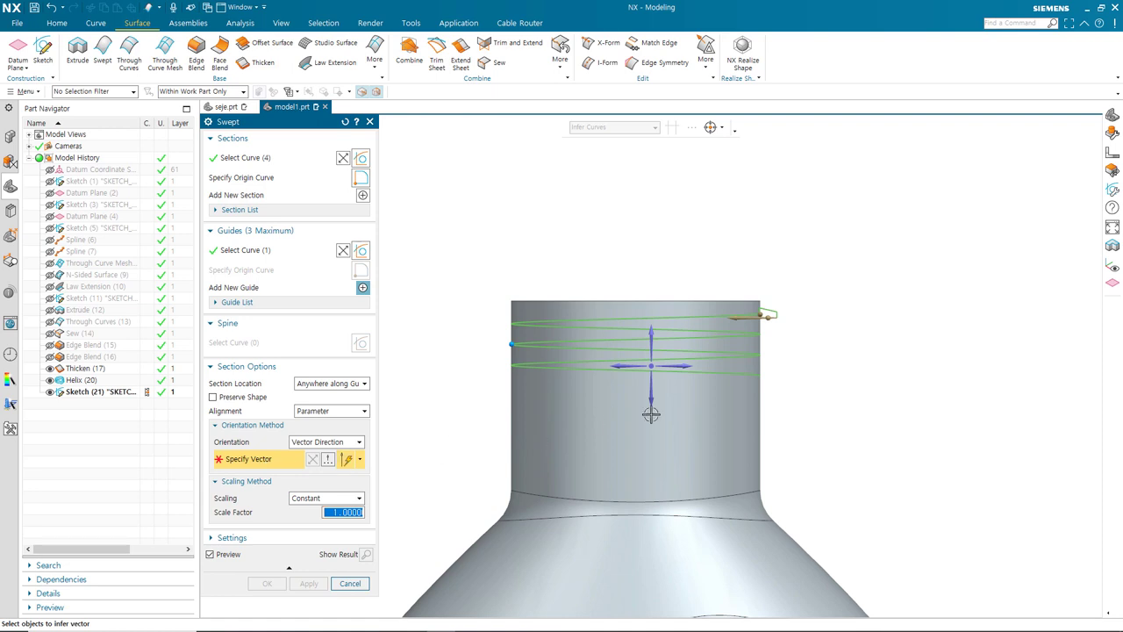
left_click(614, 367)
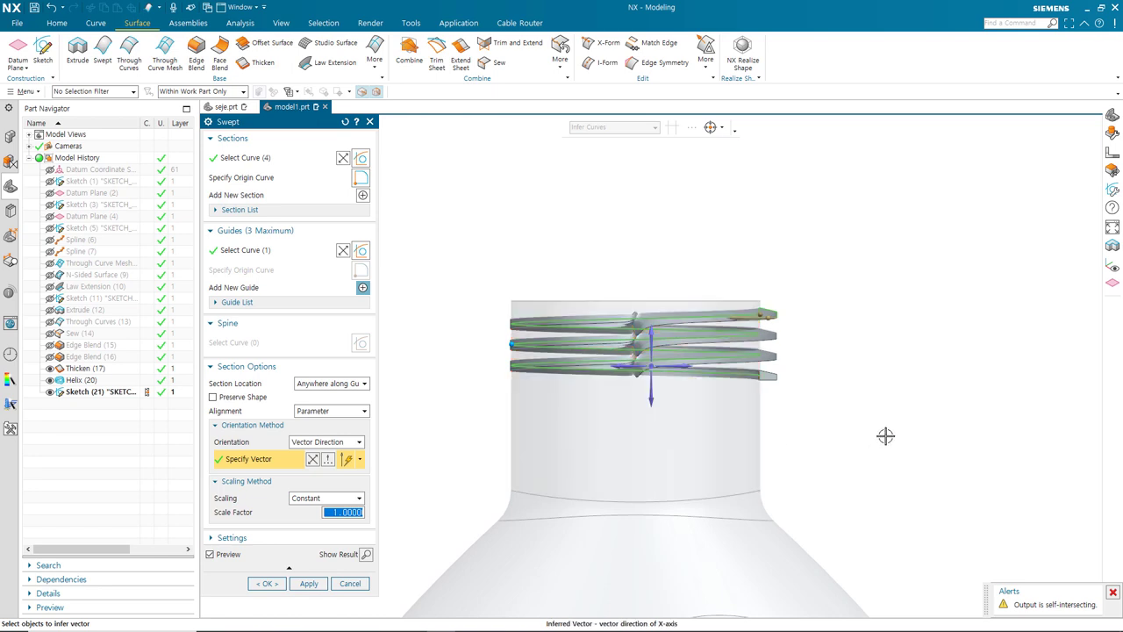
middle_click_drag(893, 466, 777, 339)
left_click(652, 276)
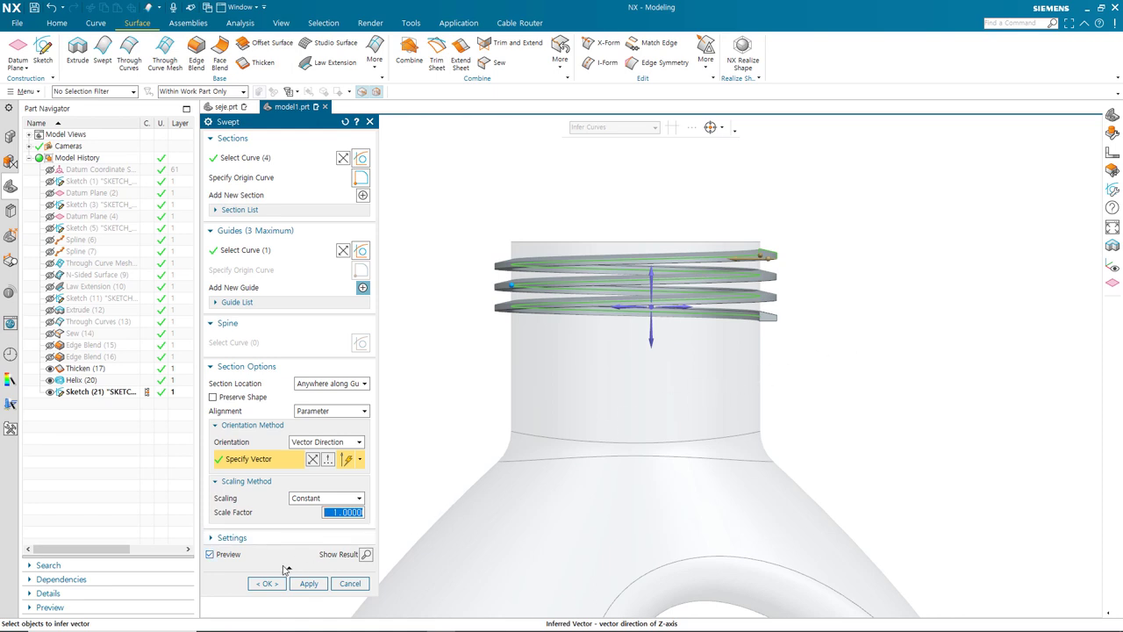
left_click(268, 583)
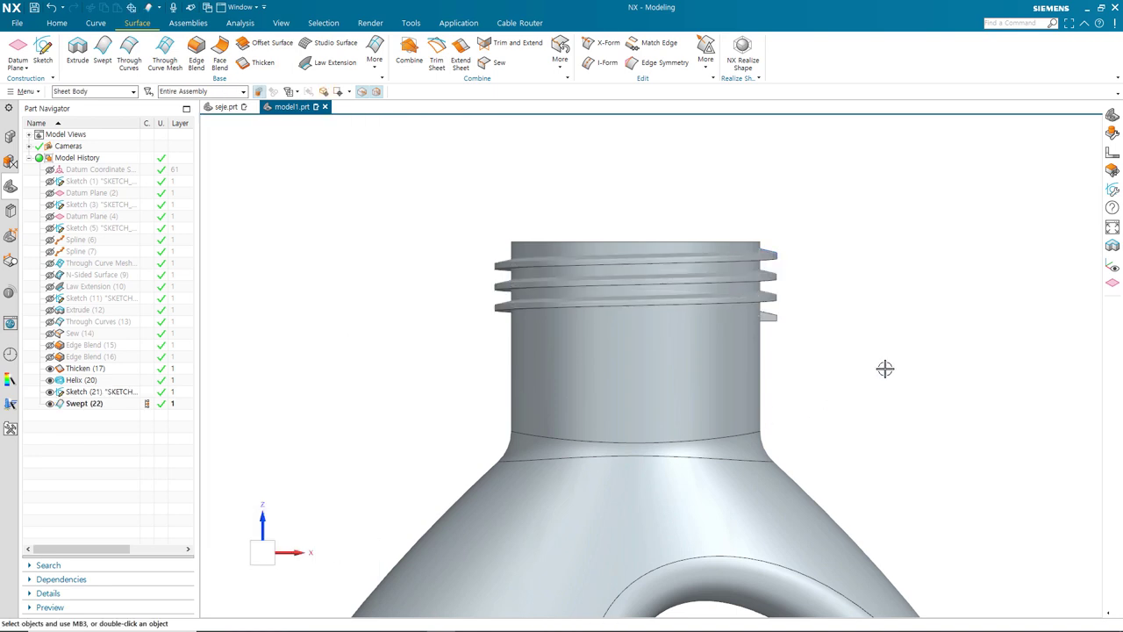
- Edit the neck helix and set its constant pitch to 10 mm
key("Home")
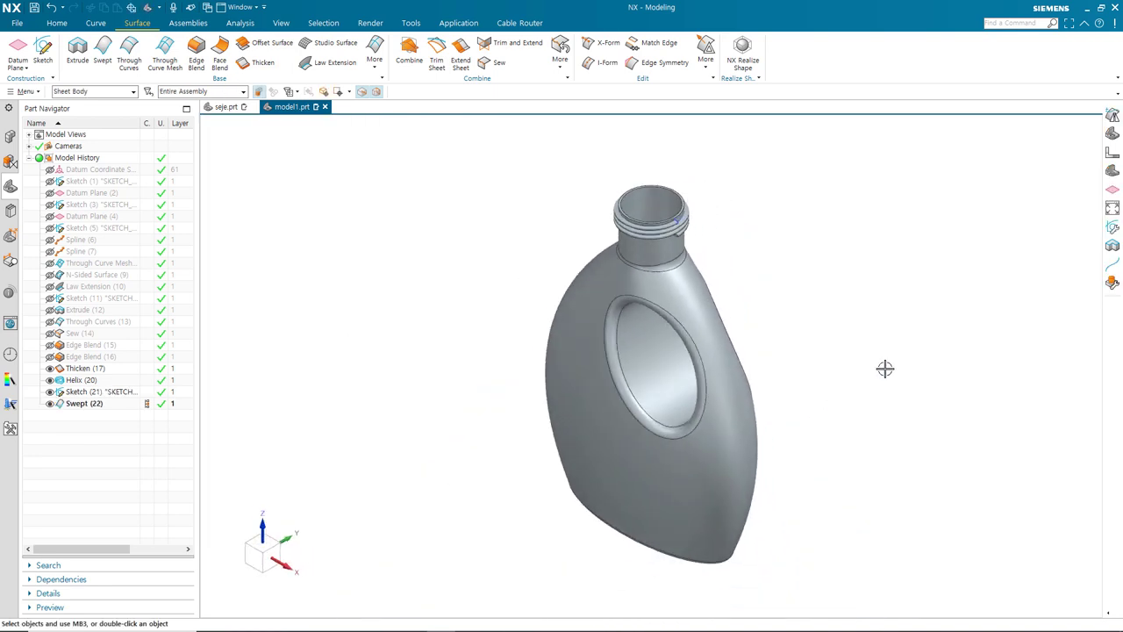
middle_click_drag(713, 402, 708, 374)
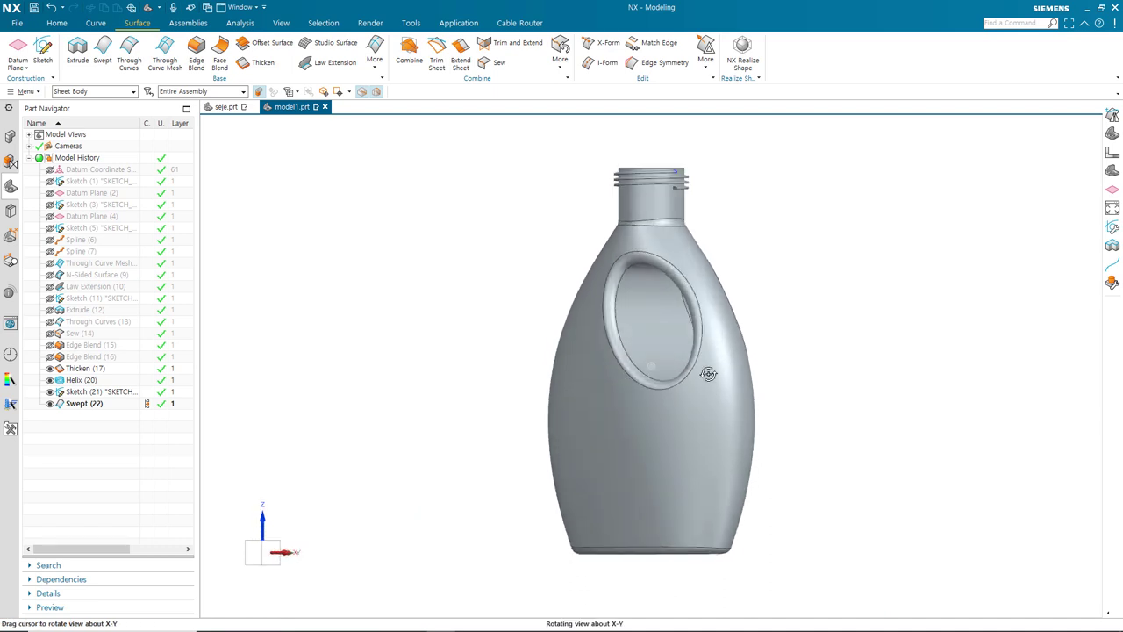
middle_click_drag(728, 296, 709, 373, "shift")
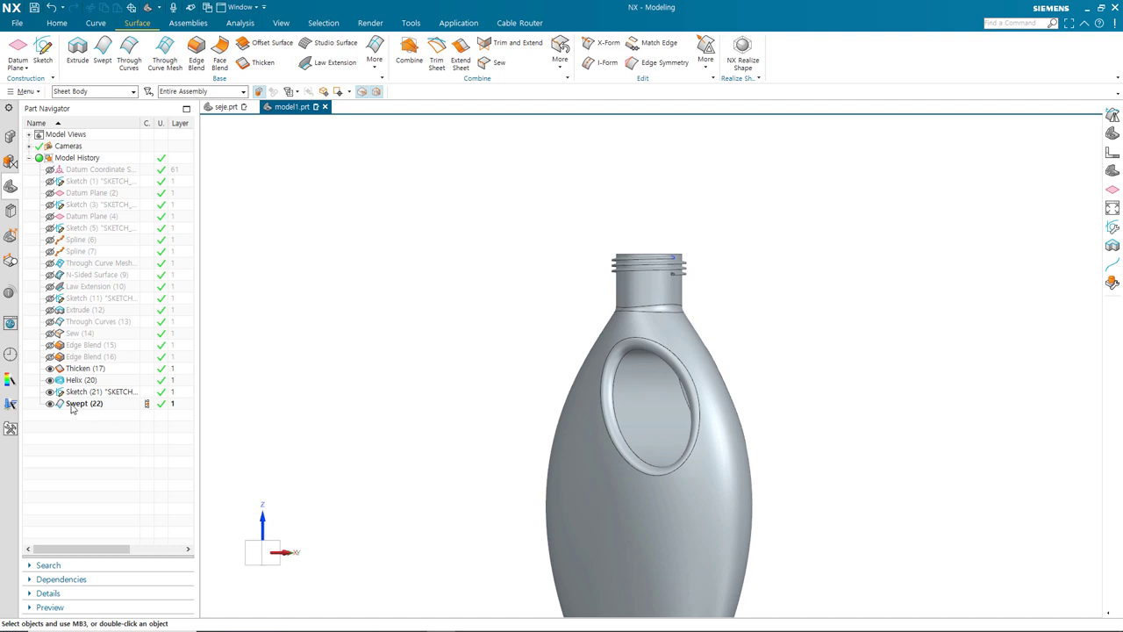
double_click(65, 383)
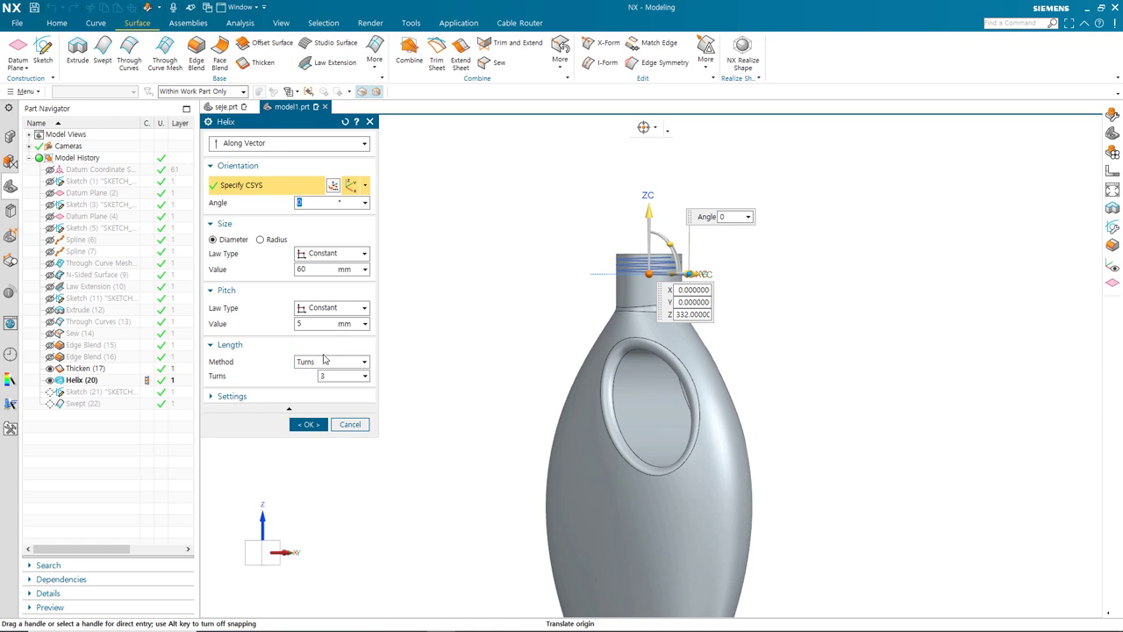
left_click(302, 324)
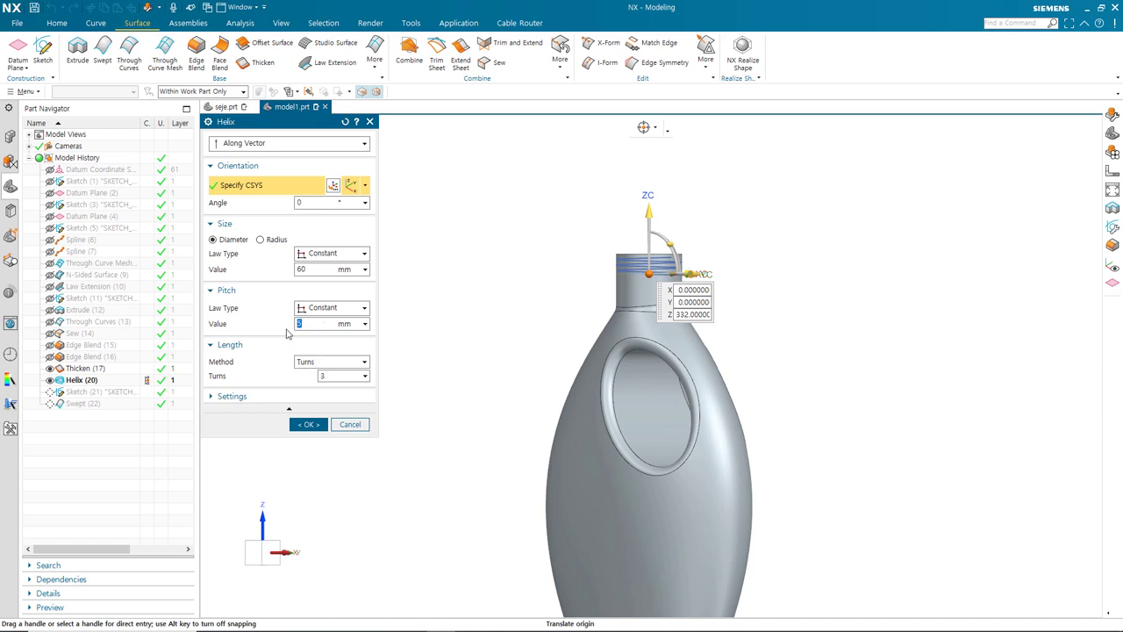
type("10")
key("Return")
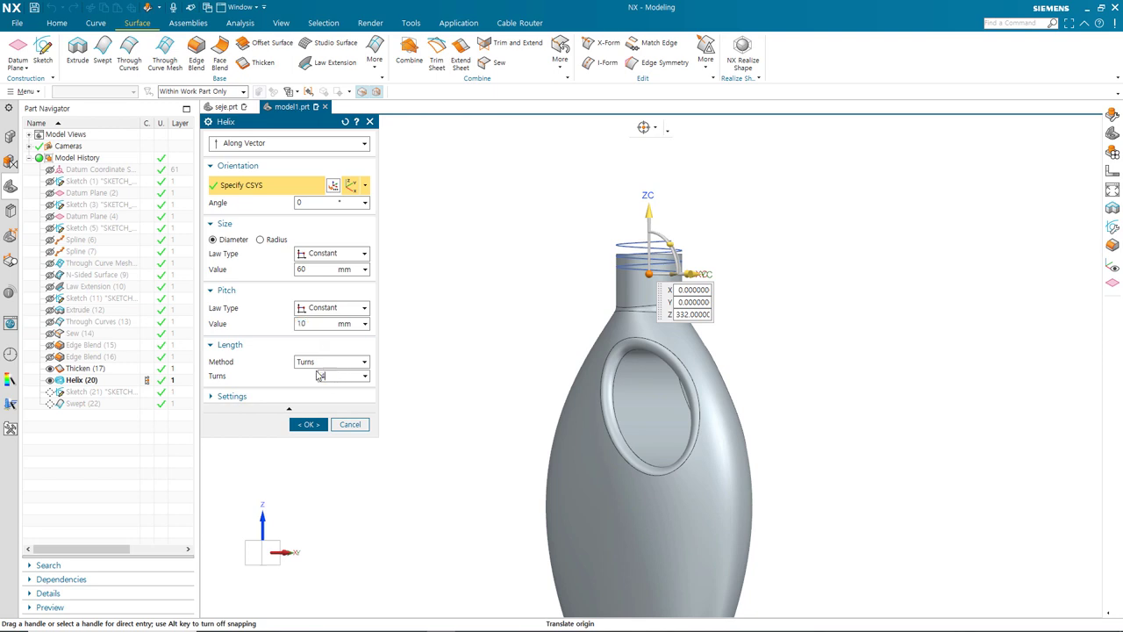
- Set the helix to 4 turns and lower its origin down the neck to Z 307 mm
type("5")
key("Return")
left_click_drag(650, 216, 650, 247)
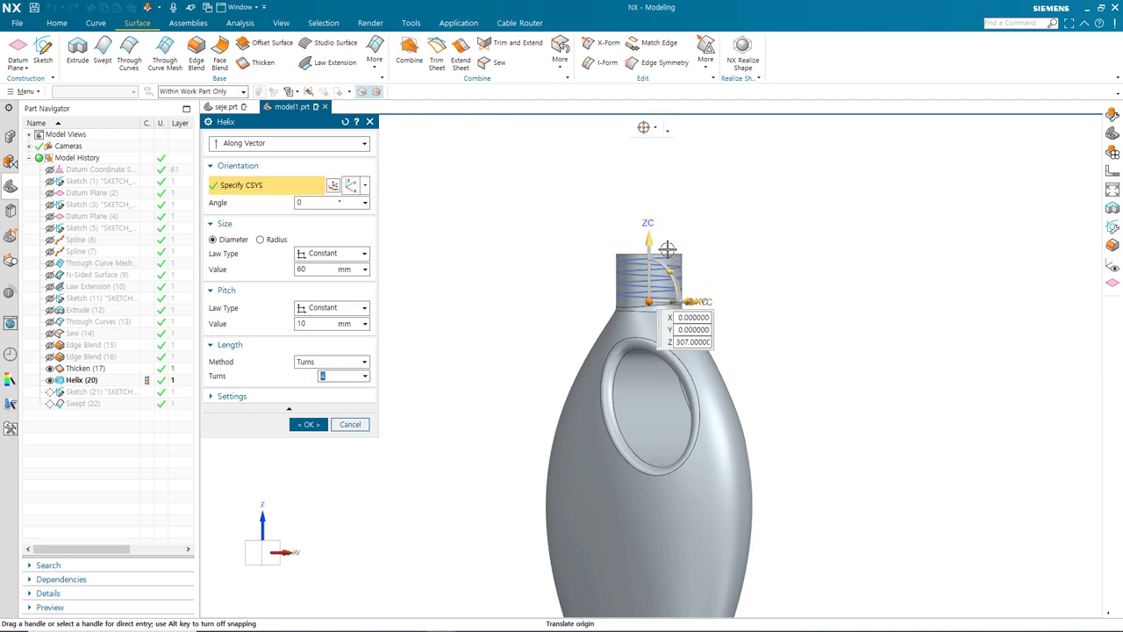